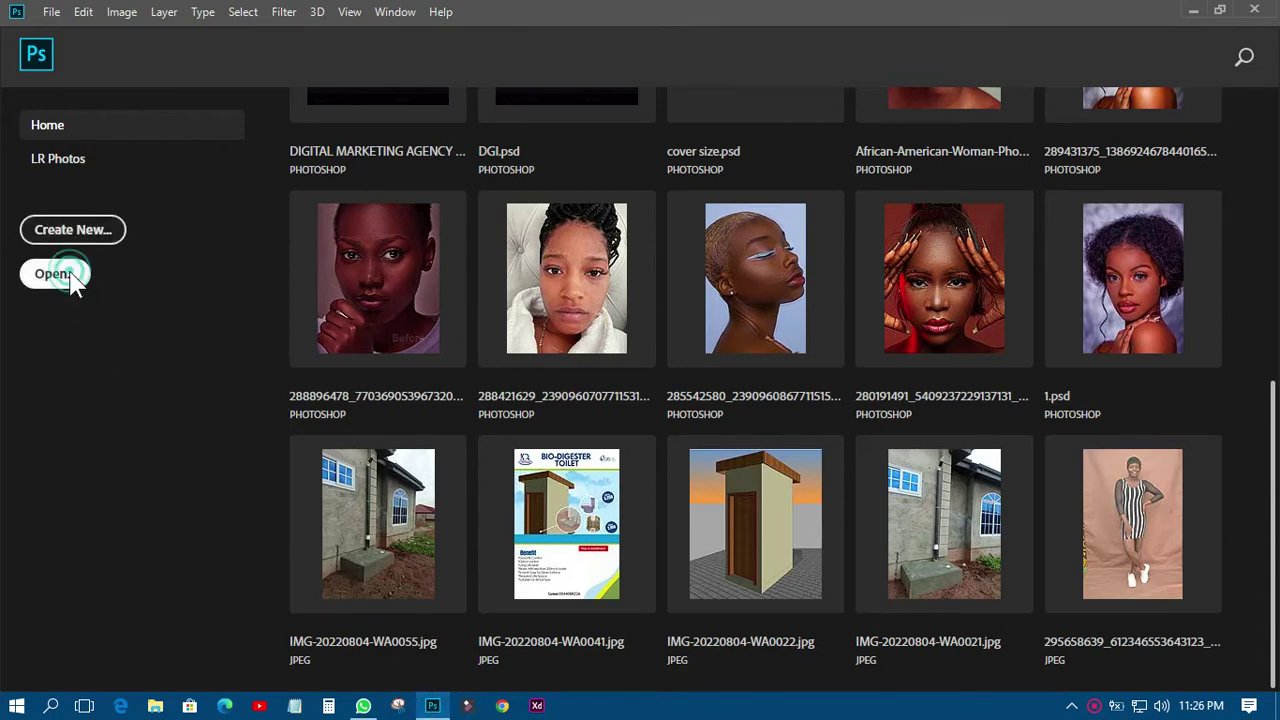
- Open _23_6665-Recovered from D: > YOUTUBE TUTORIALS TO RECORD > DRIPPING EFETC
click(55, 273)
scroll(517, 334, down, 5)
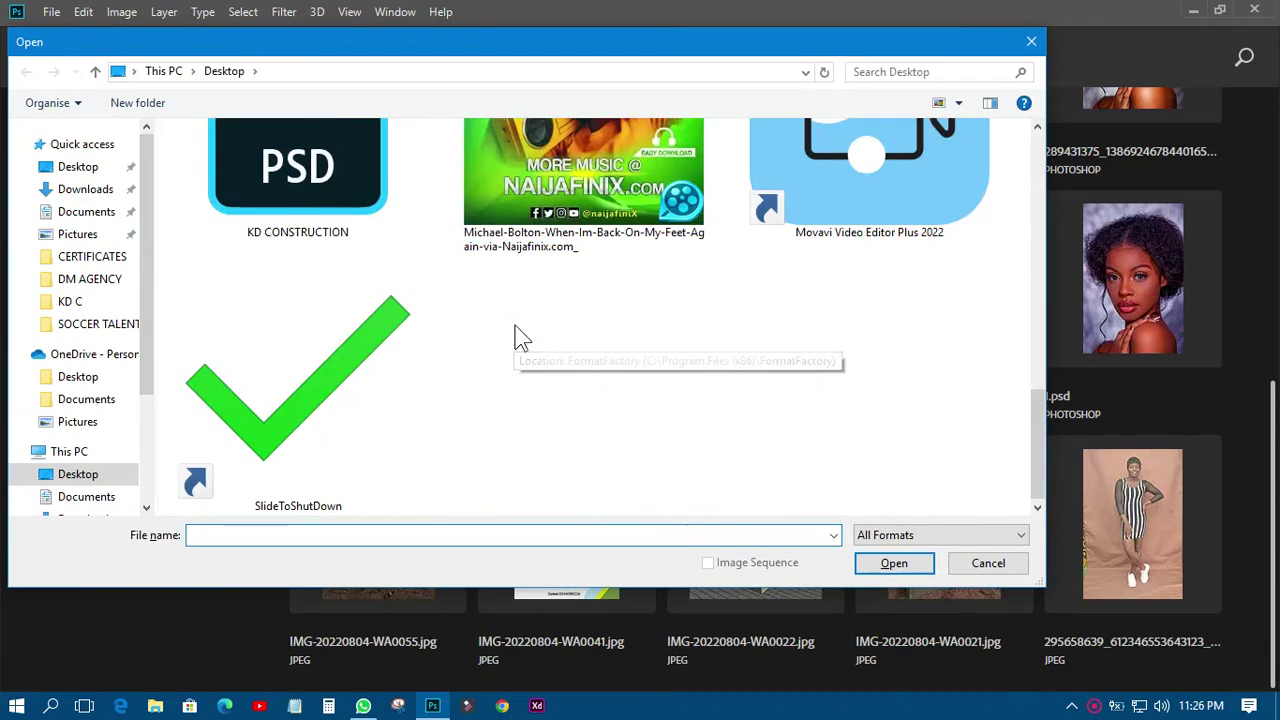
scroll(145, 420, down, 3)
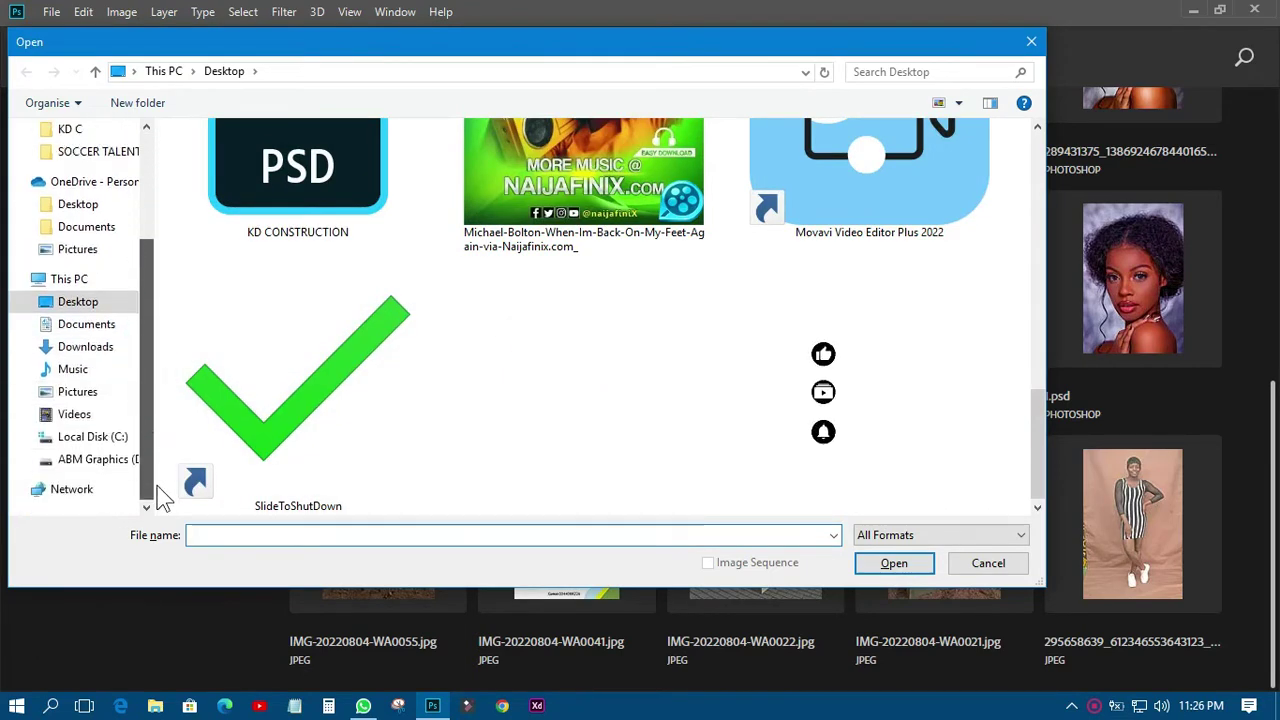
click(95, 460)
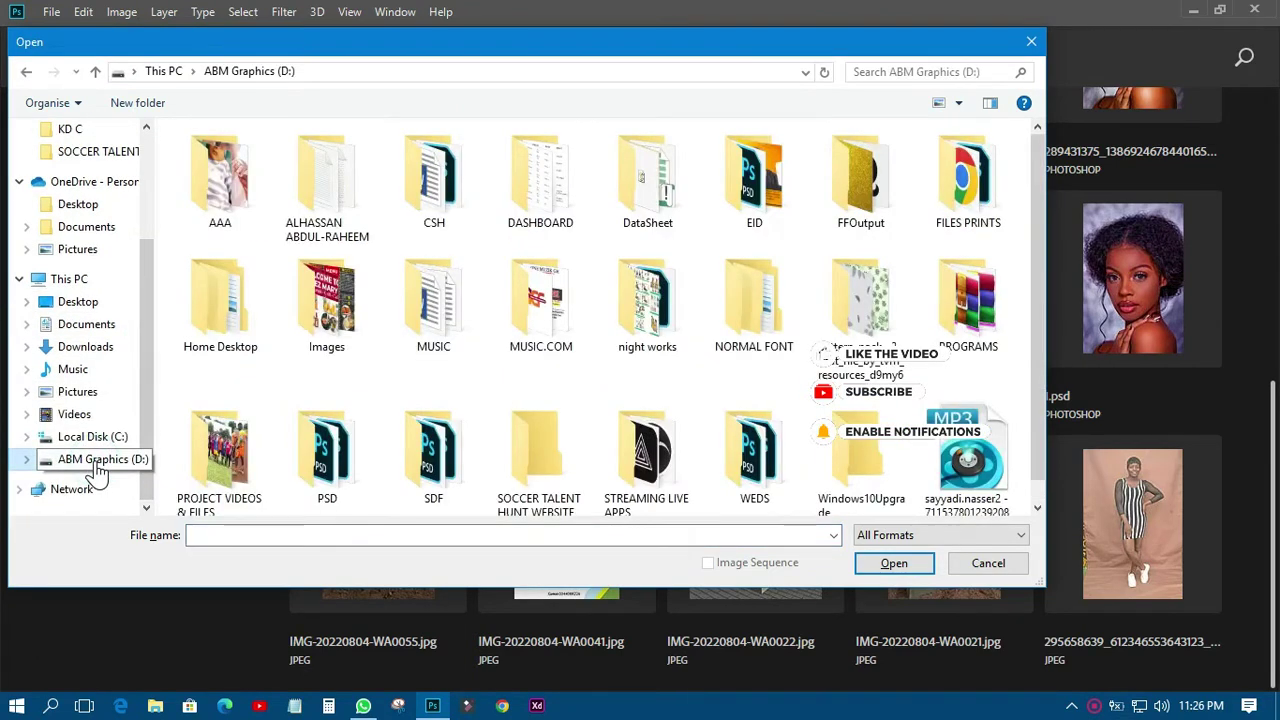
double_click(340, 175)
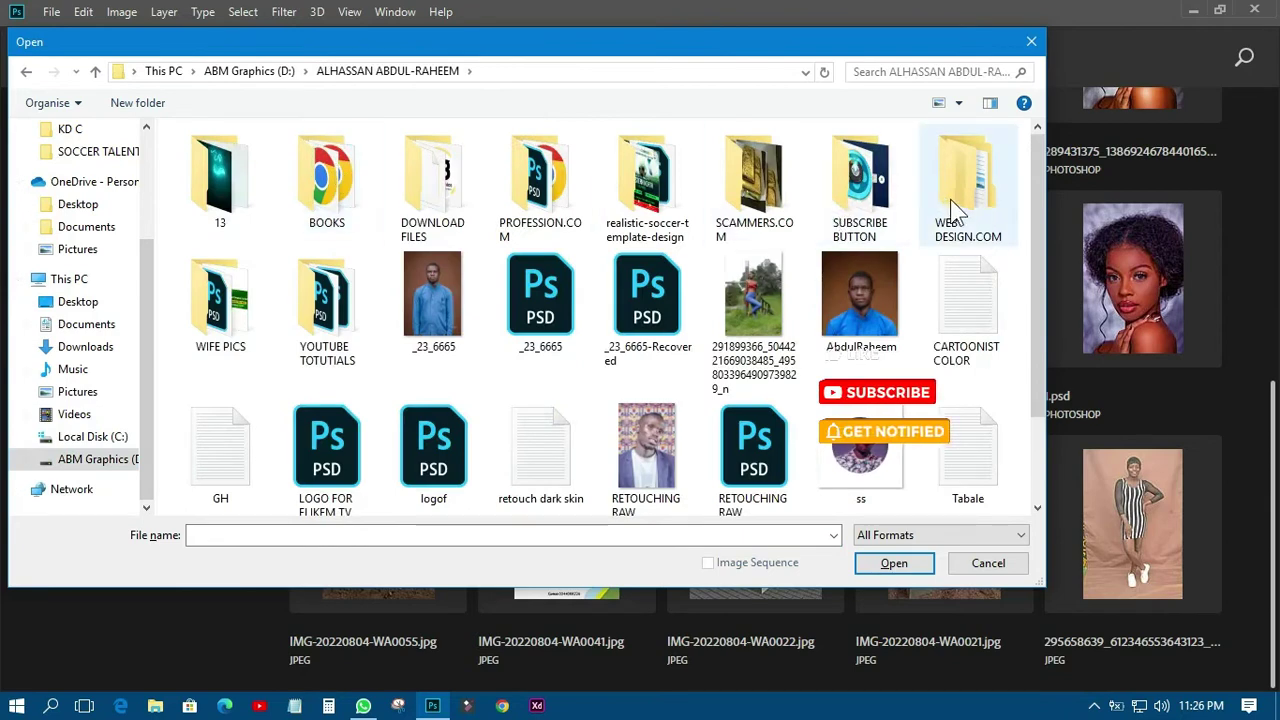
double_click(333, 315)
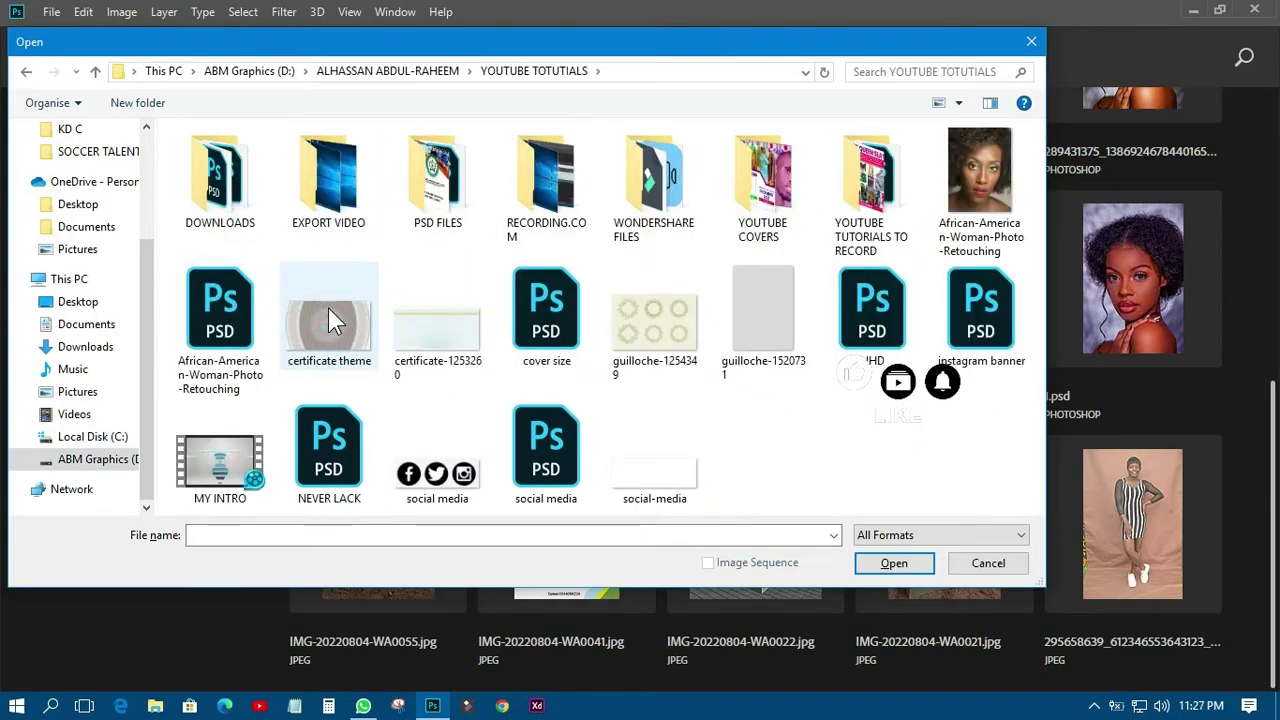
double_click(888, 183)
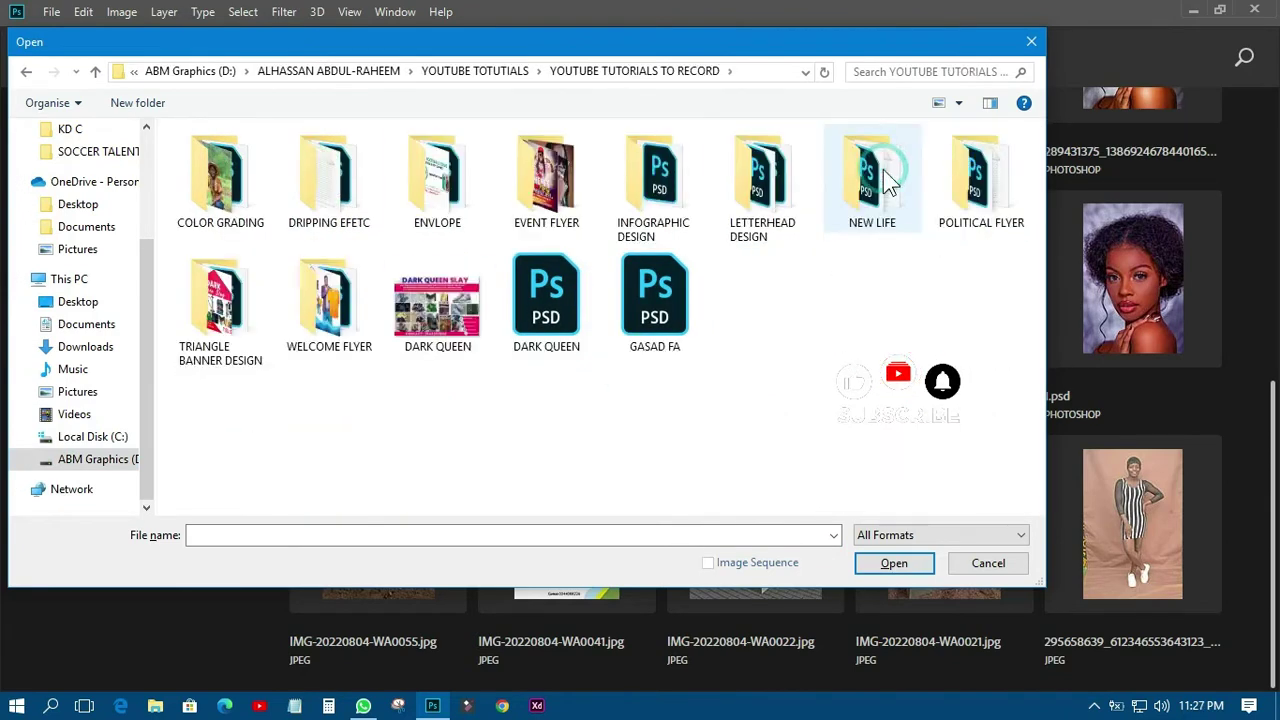
double_click(357, 220)
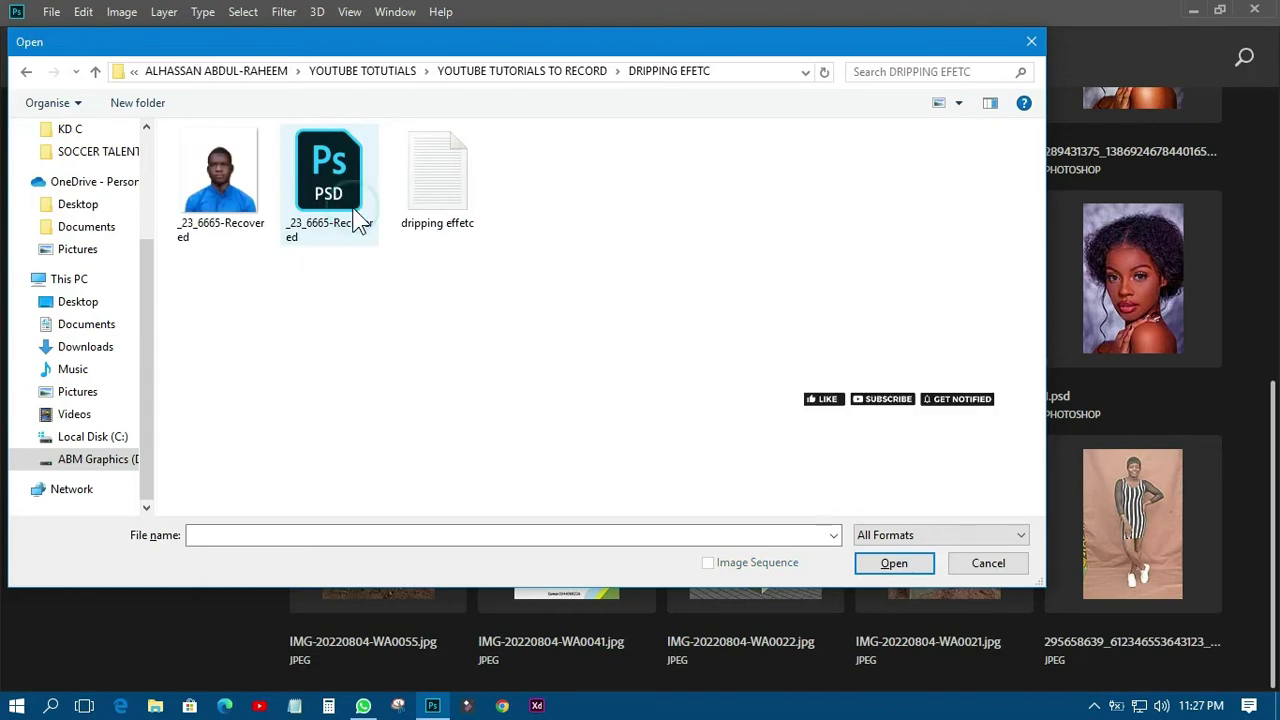
double_click(220, 180)
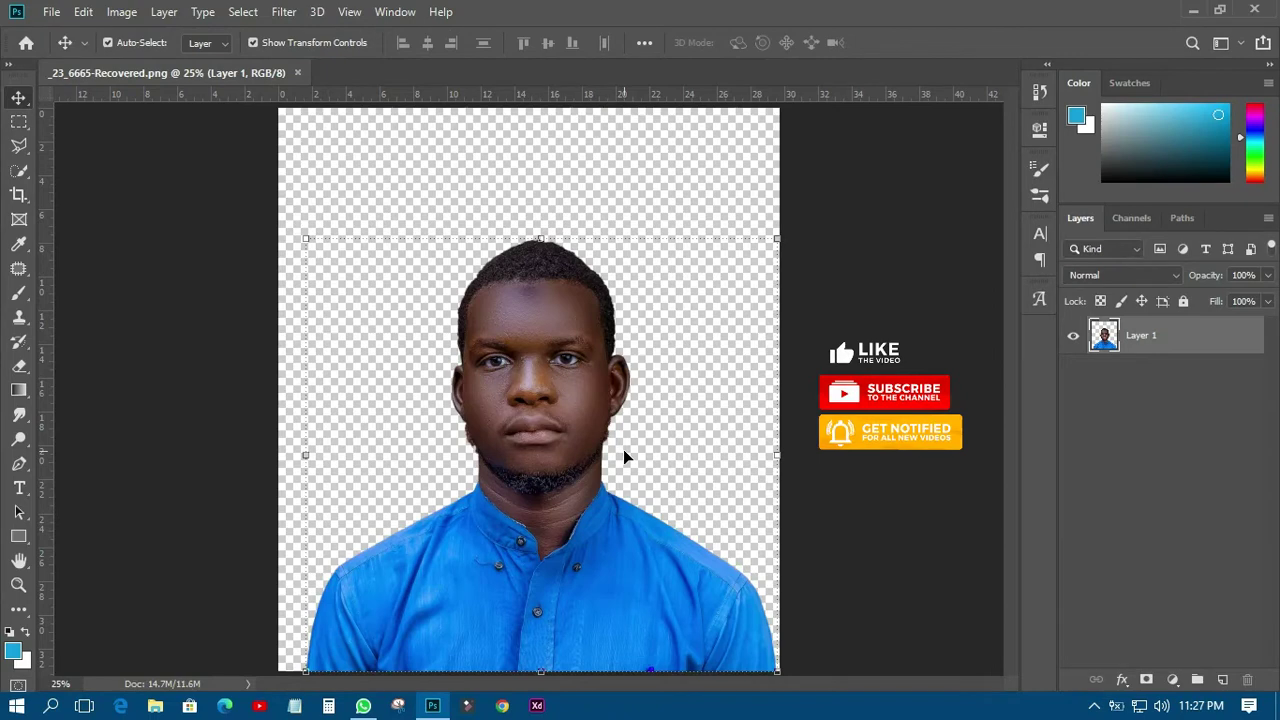
- Zoom the canvas to about 18.6% to view the whole transparent portrait
scroll(623, 457, down, 1)
scroll(624, 451, up, 3)
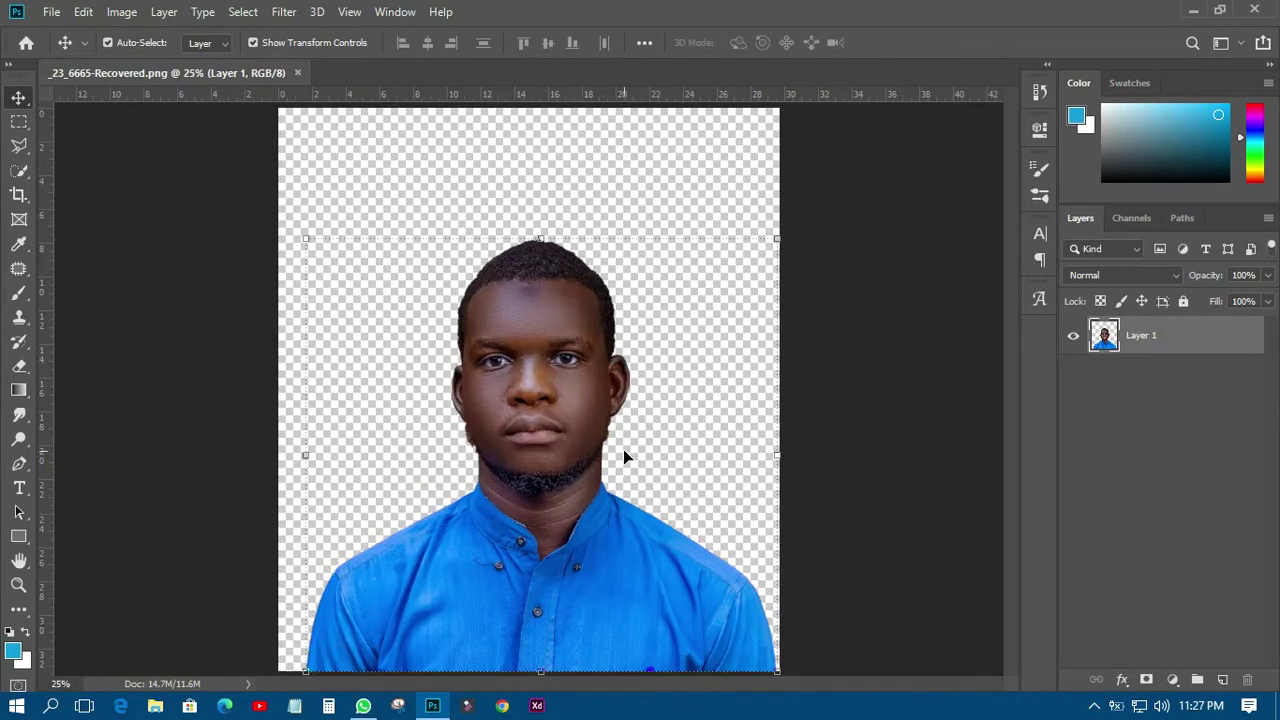
scroll(624, 451, down, 3)
scroll(624, 451, up, 2)
scroll(624, 457, up, 1)
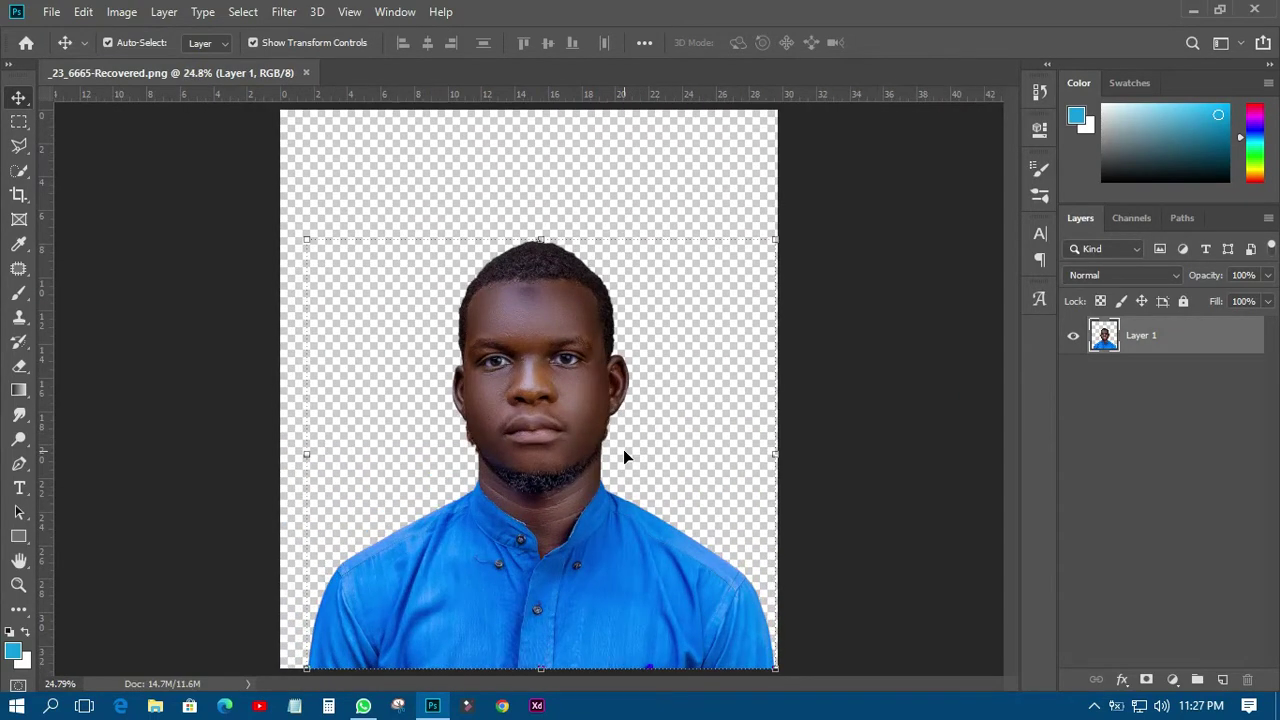
scroll(623, 457, down, 2)
scroll(623, 457, up, 2)
scroll(624, 455, down, 1)
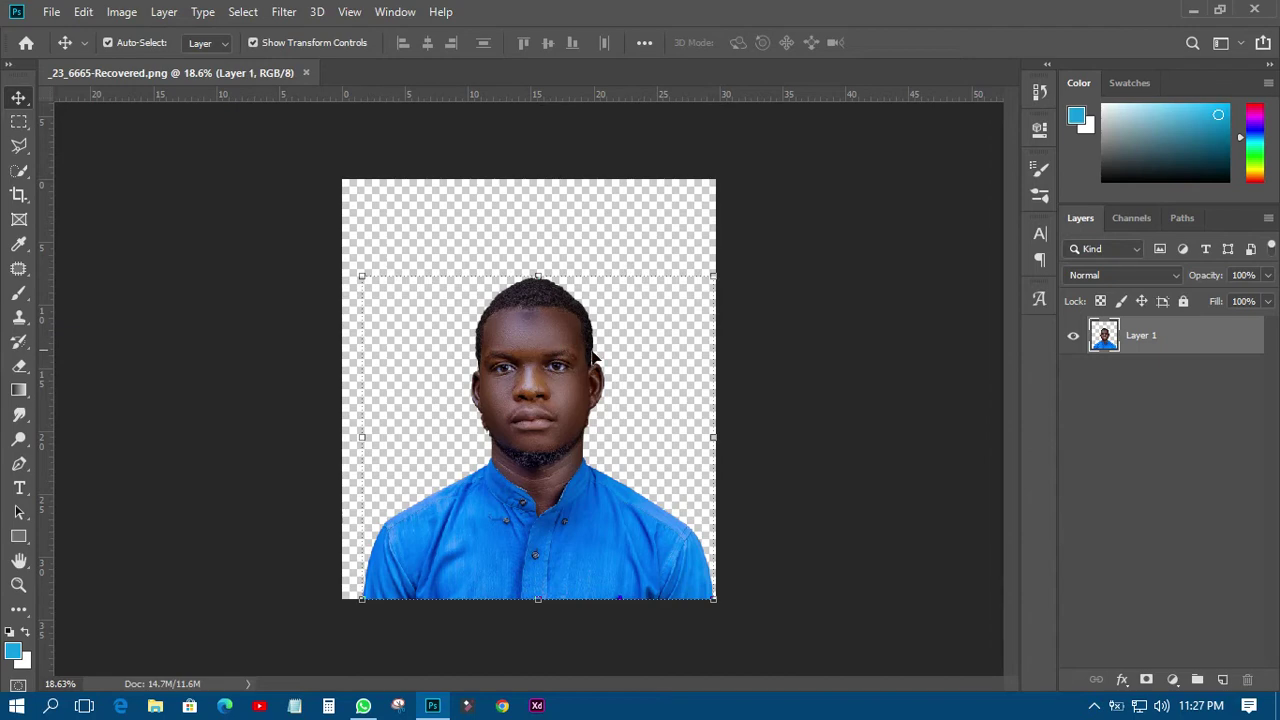
- Add a reversed radial Violet, Orange gradient fill layer below the portrait
click(1222, 679)
drag(1147, 335, 1152, 398)
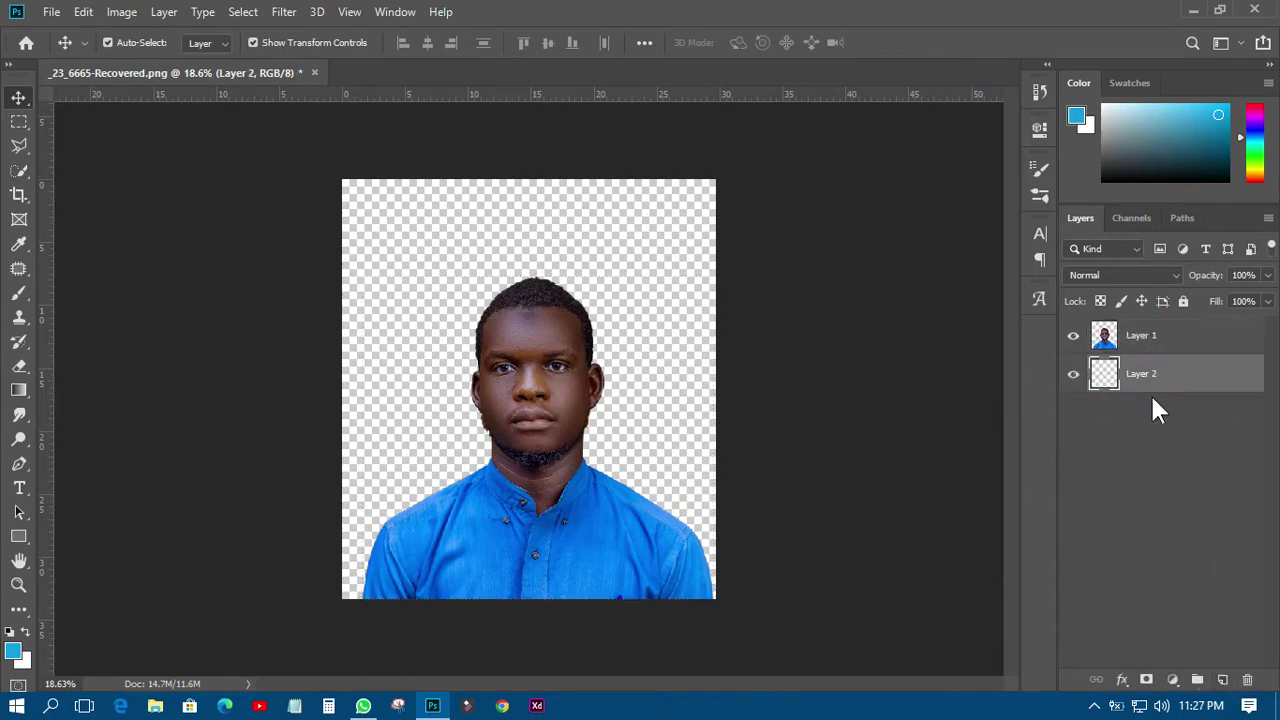
click(1173, 680)
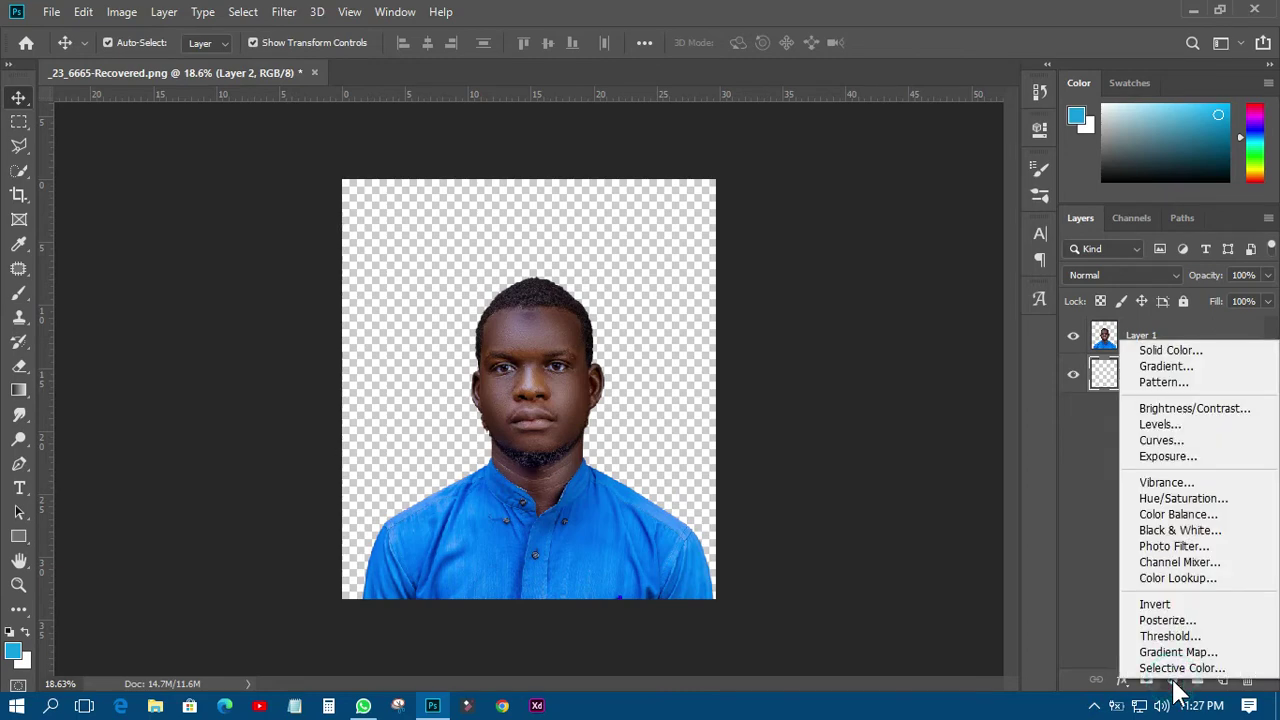
click(1160, 365)
drag(672, 132, 1050, 140)
click(982, 166)
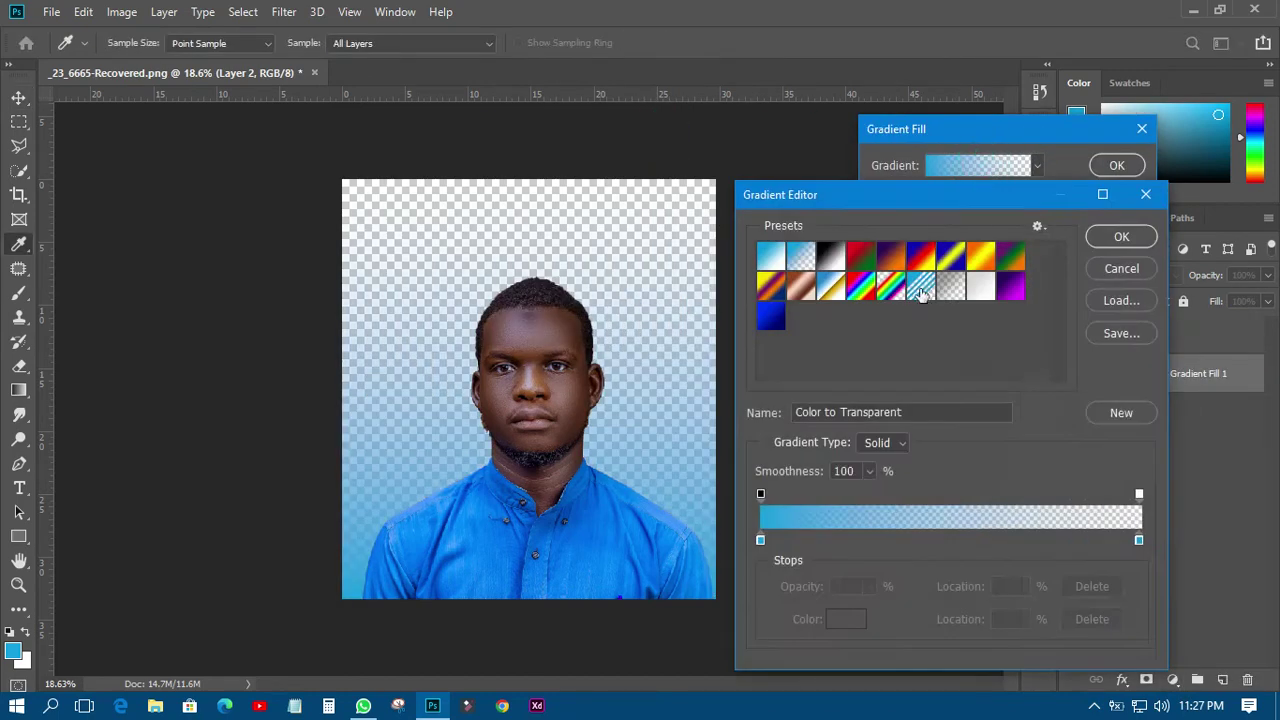
click(890, 258)
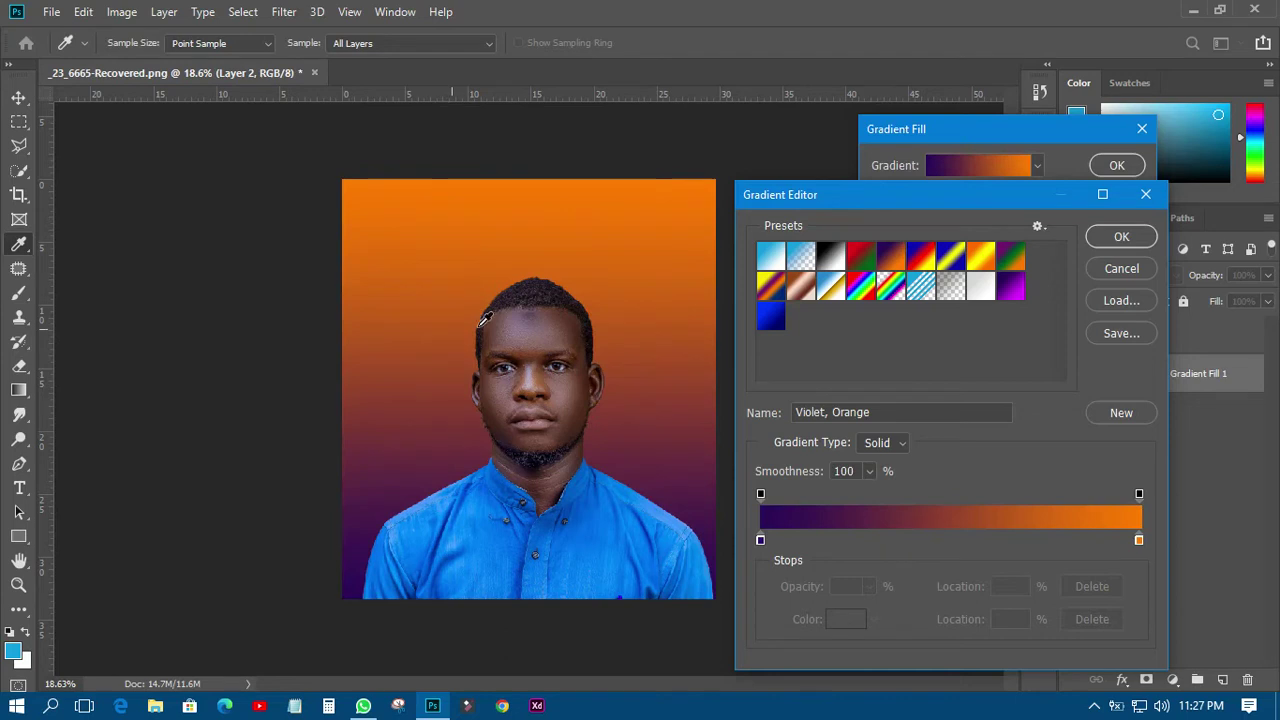
click(1119, 235)
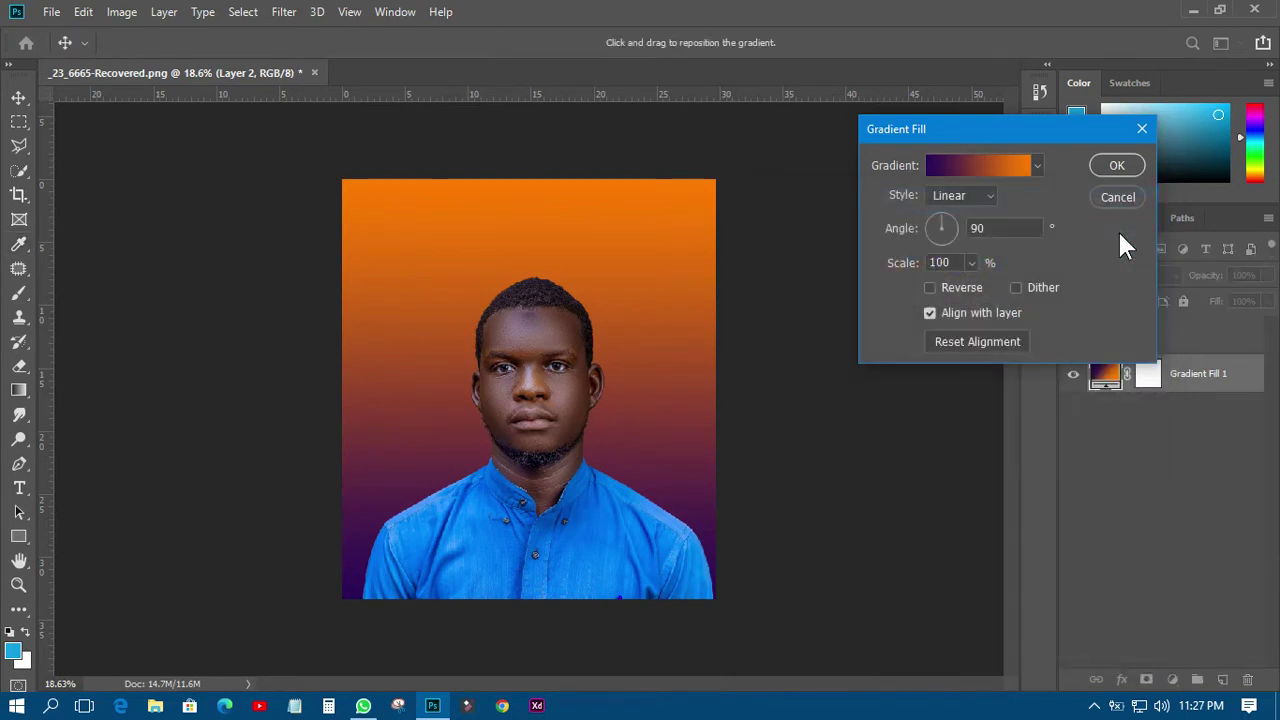
click(960, 192)
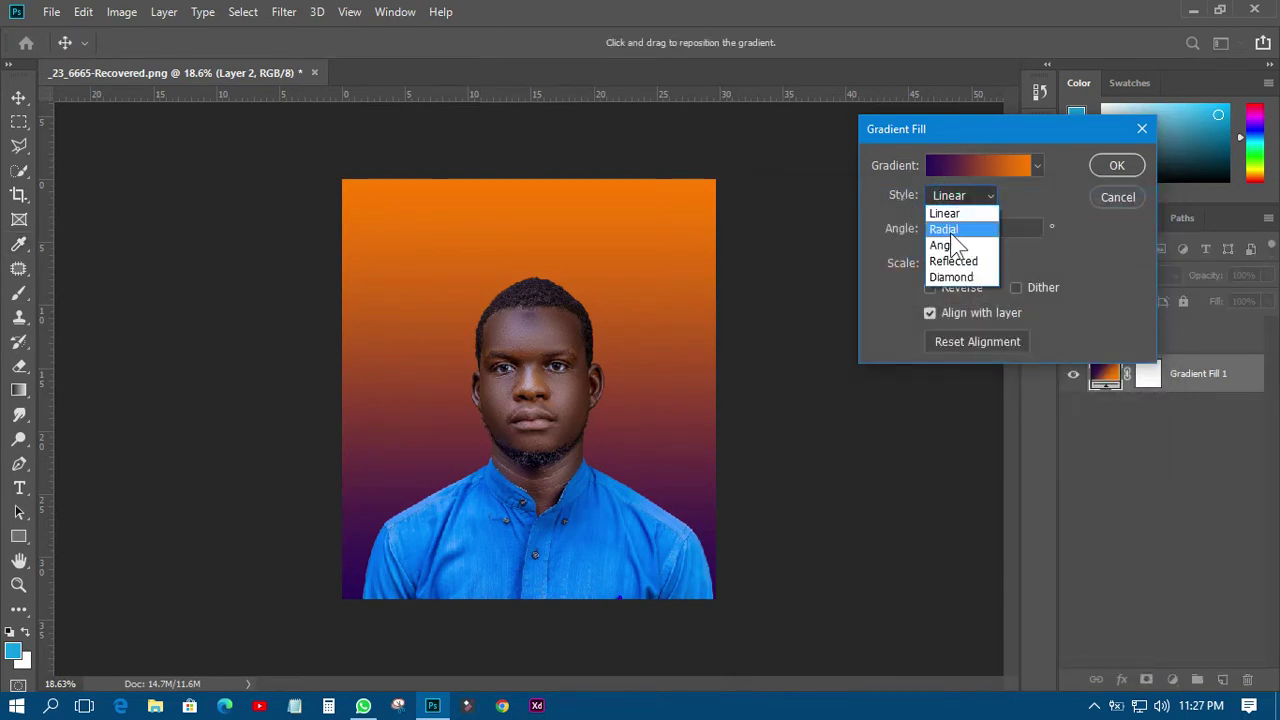
click(941, 226)
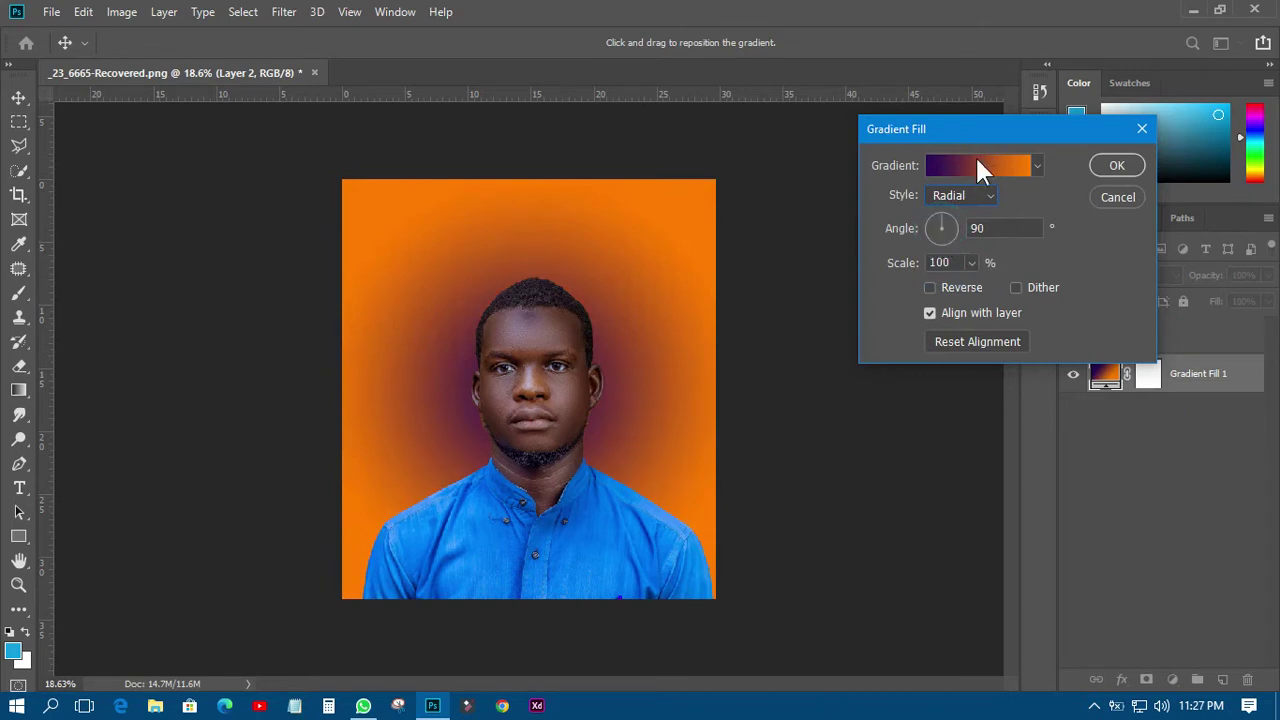
click(948, 290)
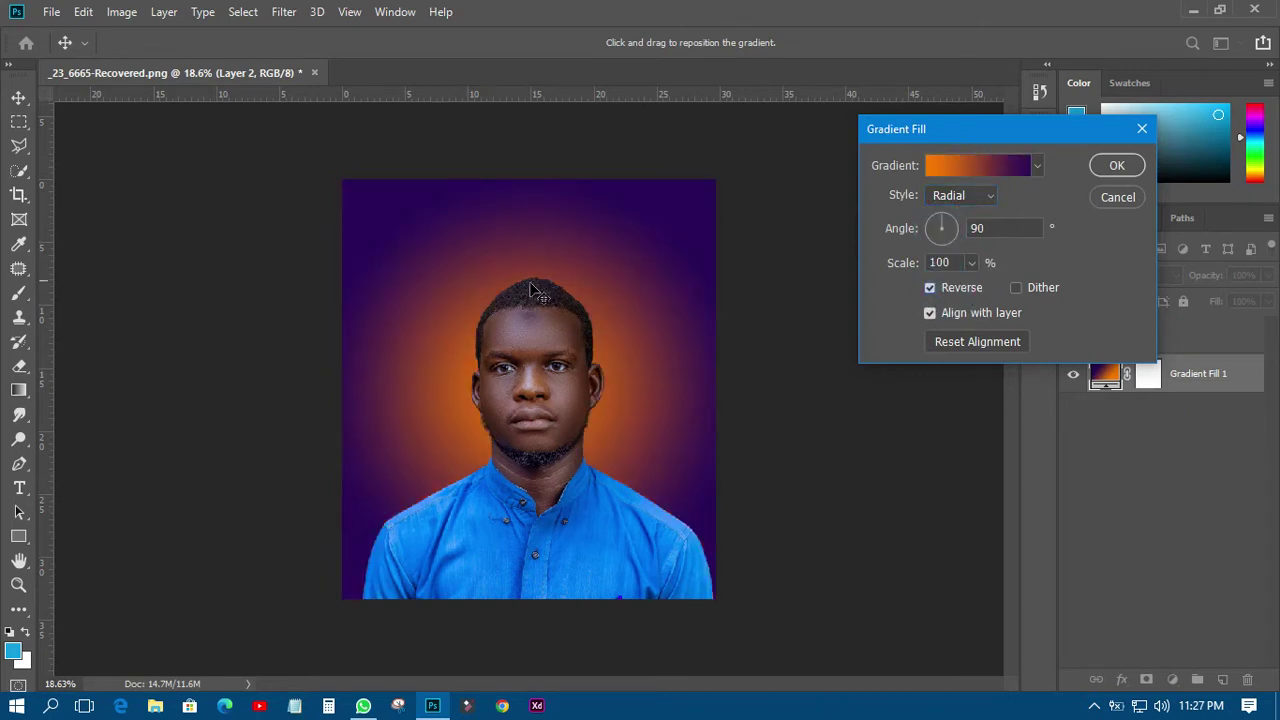
- Change the gradient's outer purple stop to a bright saturated red and apply the fill
click(988, 166)
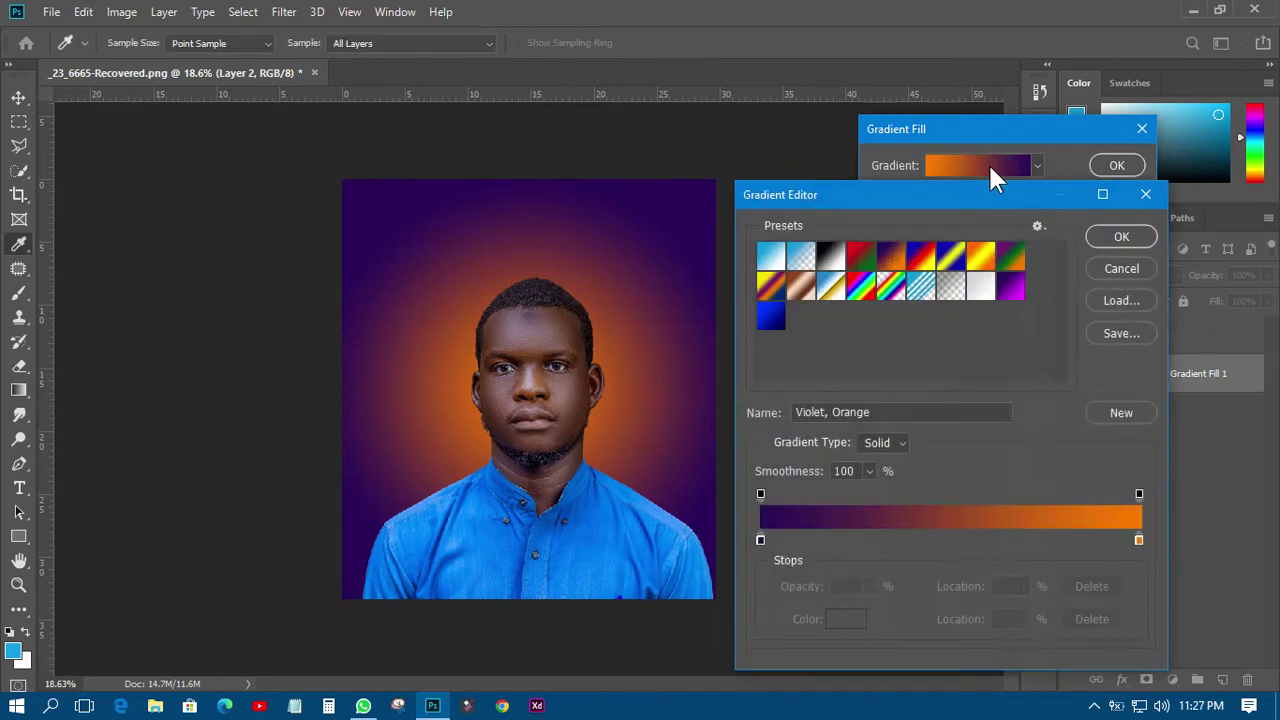
double_click(760, 540)
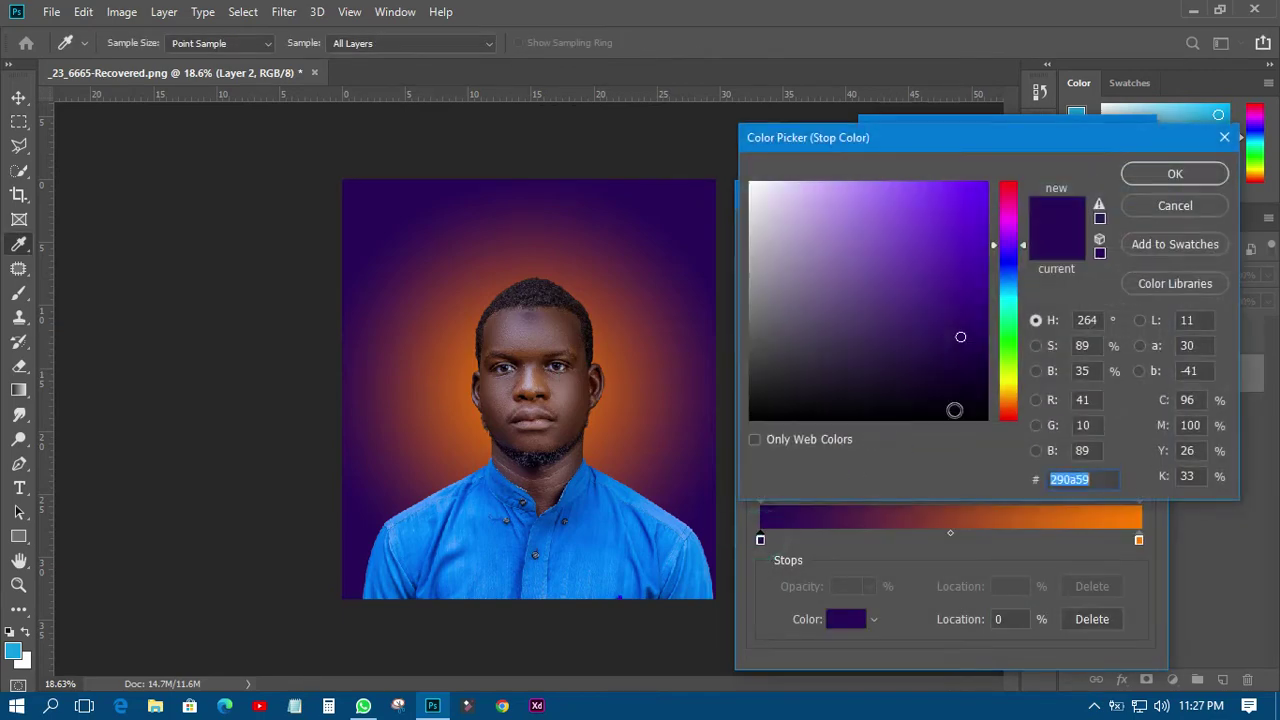
click(1006, 400)
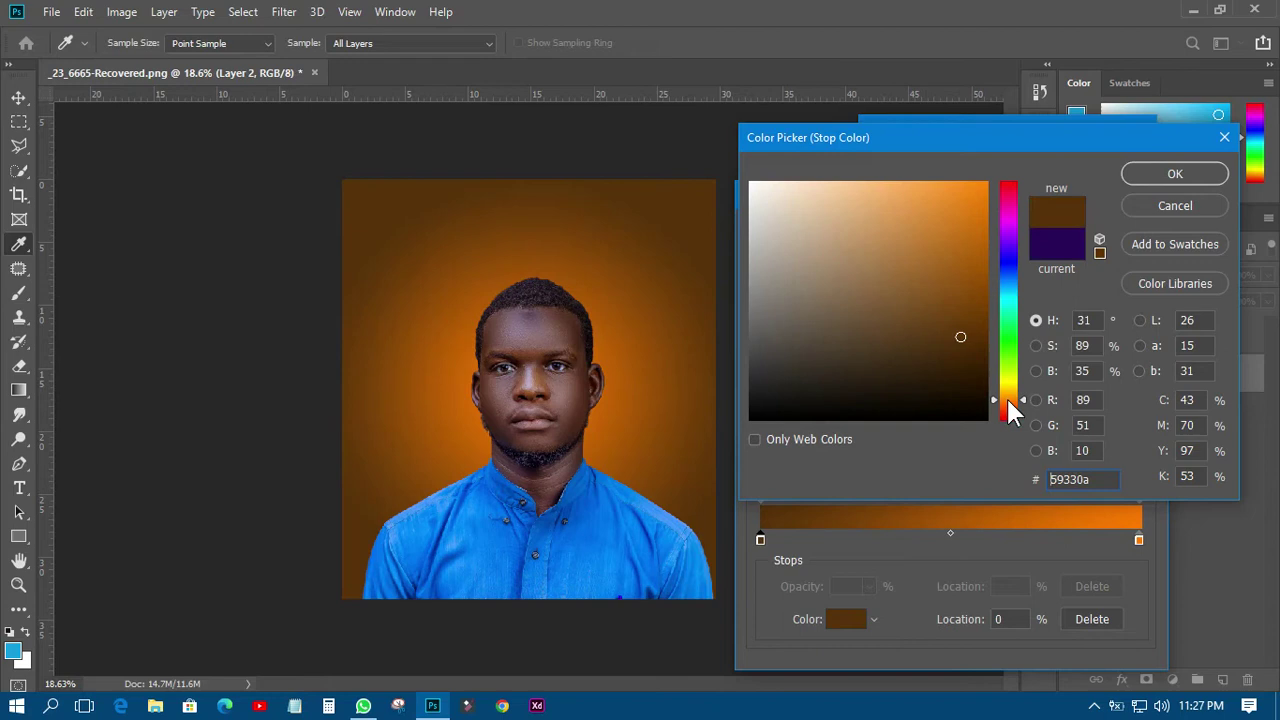
click(1012, 416)
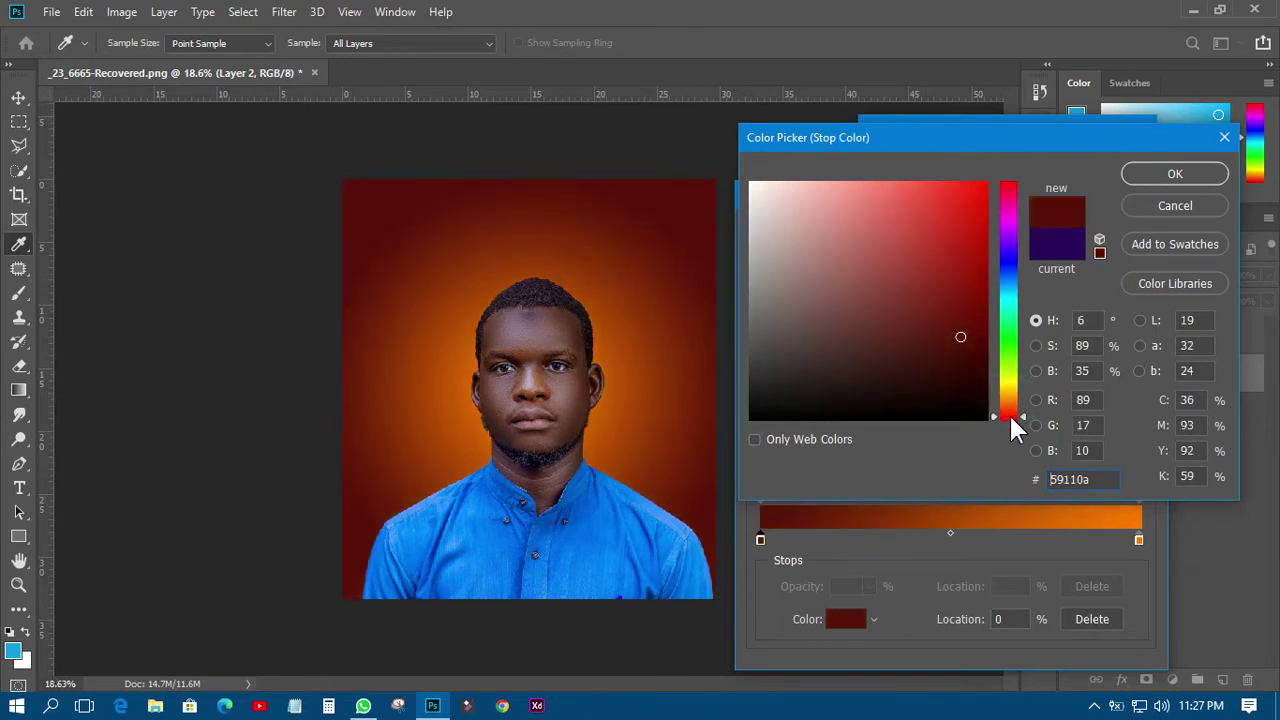
drag(967, 337, 996, 252)
click(1160, 176)
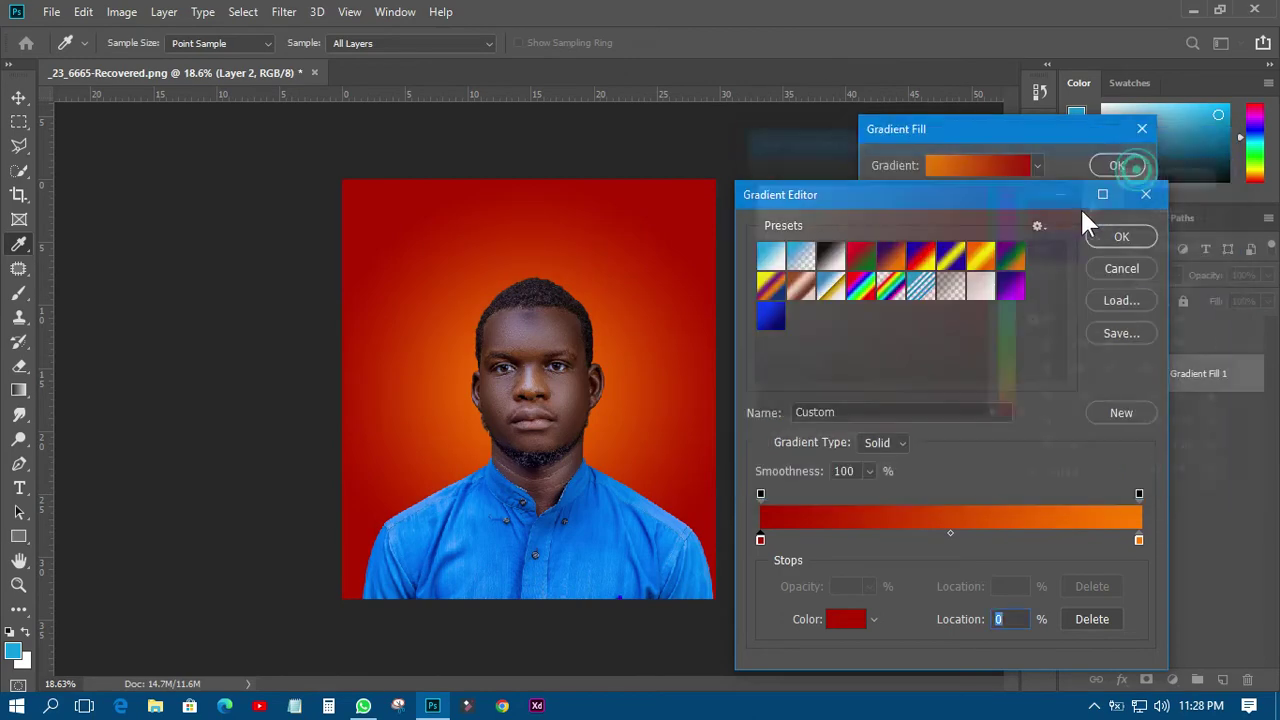
click(1124, 228)
click(1112, 168)
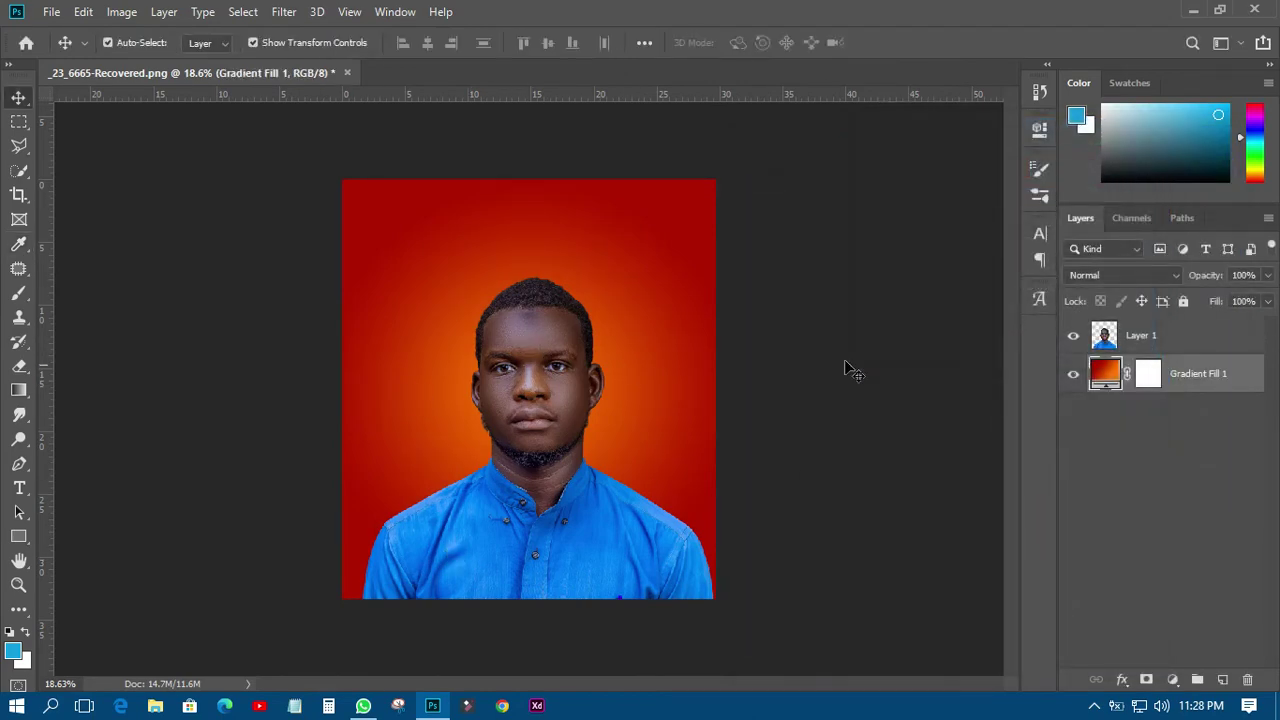
- Duplicate Layer 1 and move the original below Gradient Fill 1
click(1200, 352)
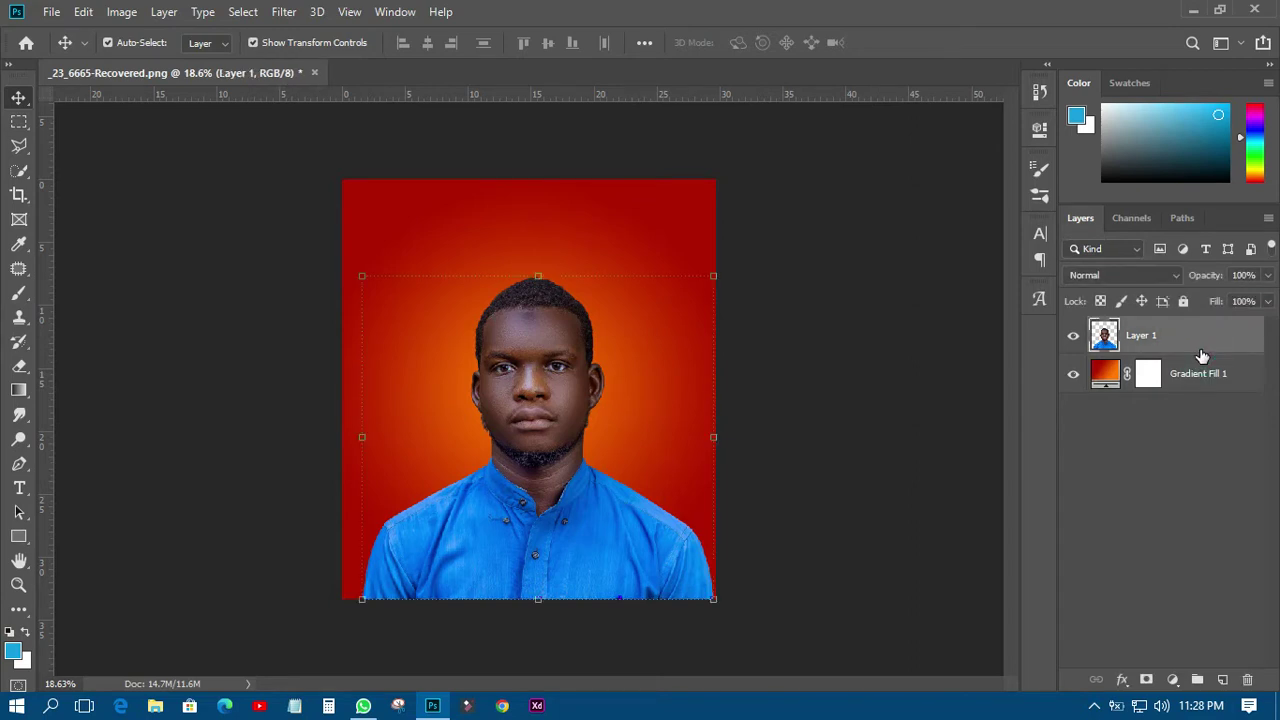
key(ctrl+j)
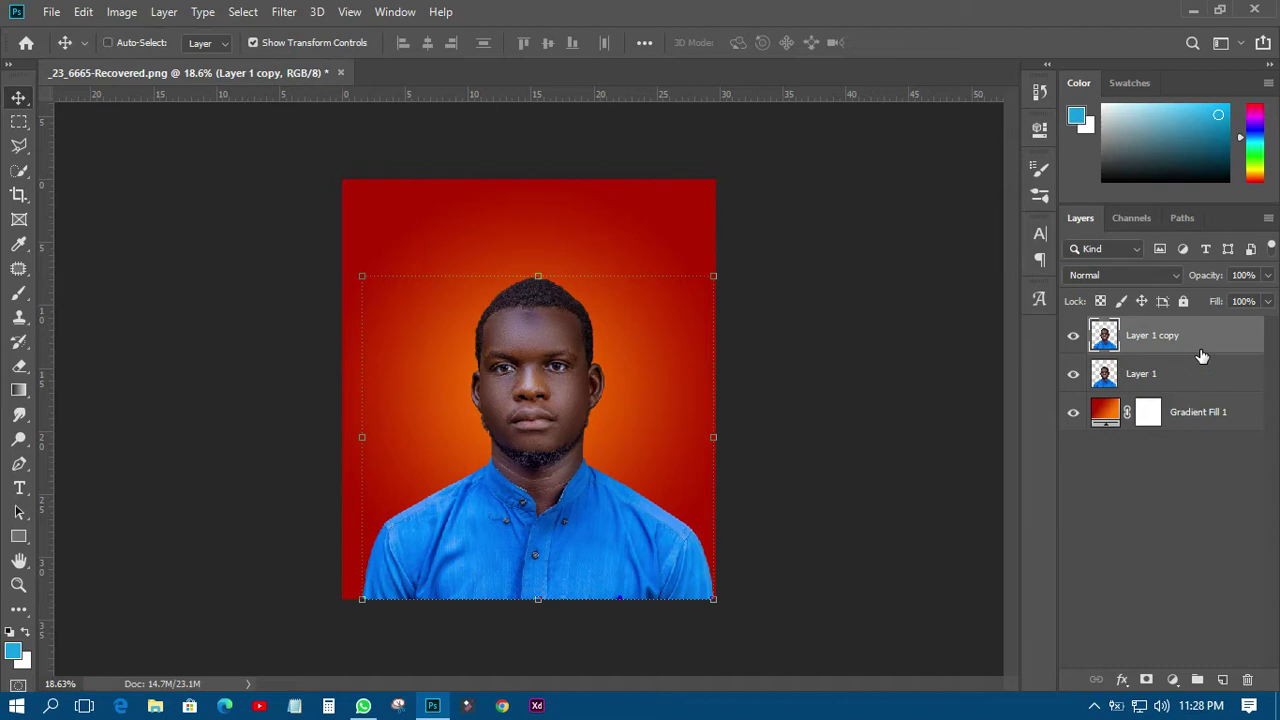
click(1117, 388)
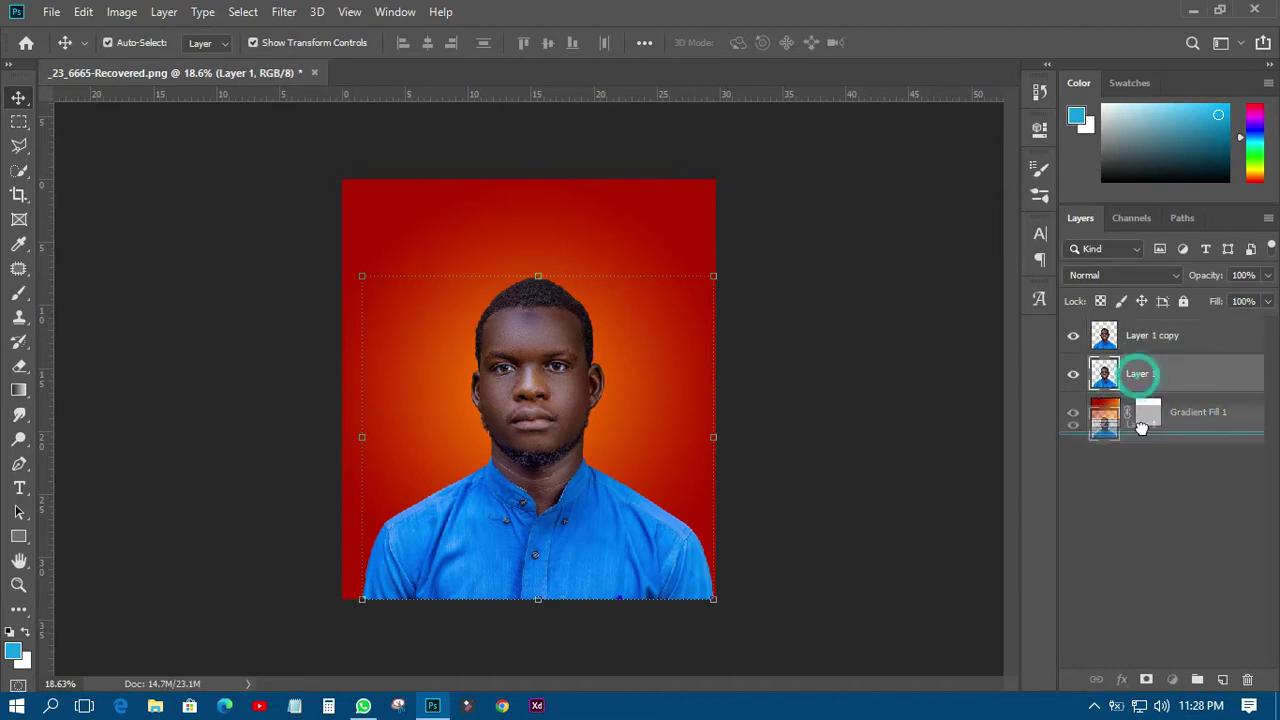
drag(1137, 374, 1145, 435)
- Scale Layer 1 copy down to about 75.38% and shift it slightly down and right
click(1153, 340)
drag(538, 398, 527, 318)
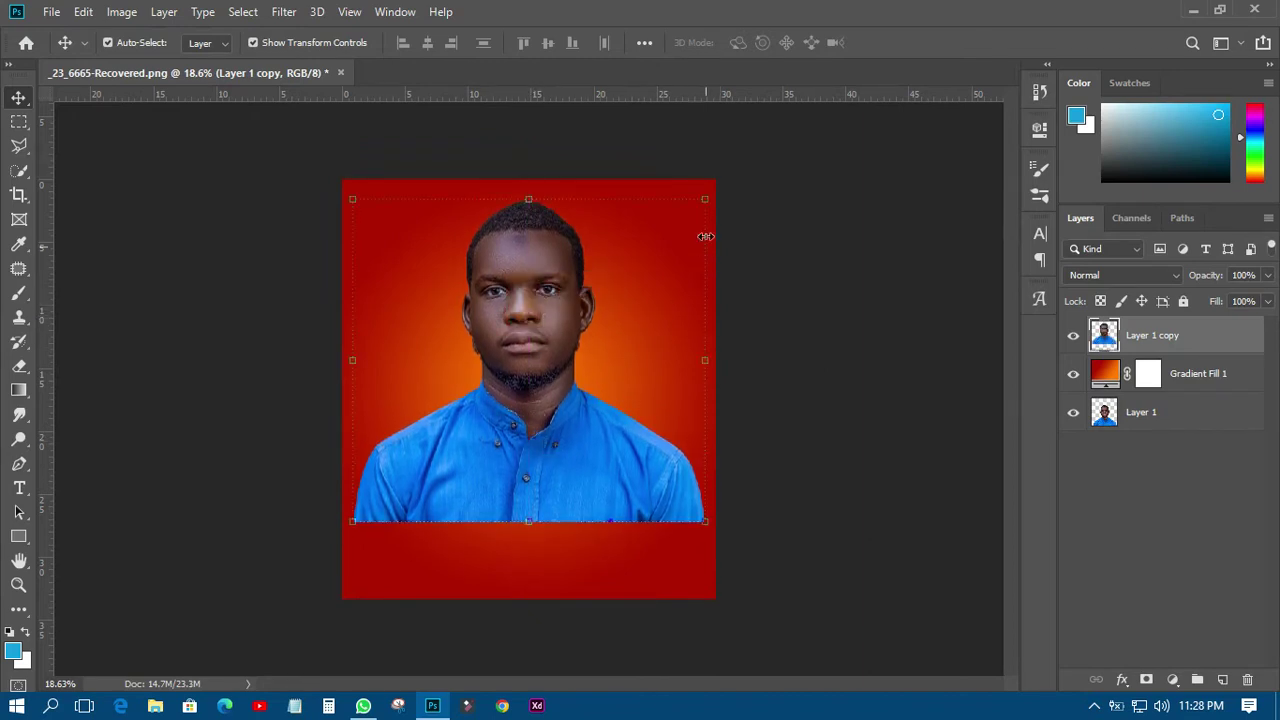
drag(708, 203, 661, 240)
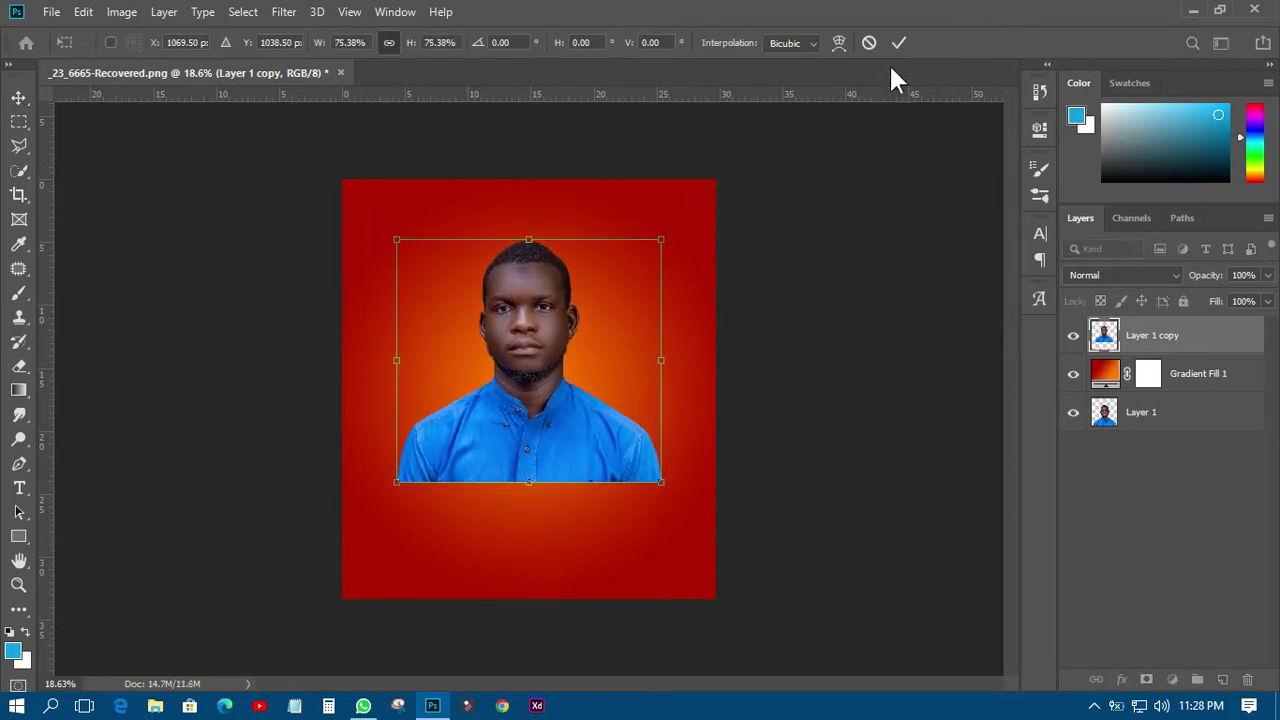
click(893, 44)
drag(531, 300, 543, 327)
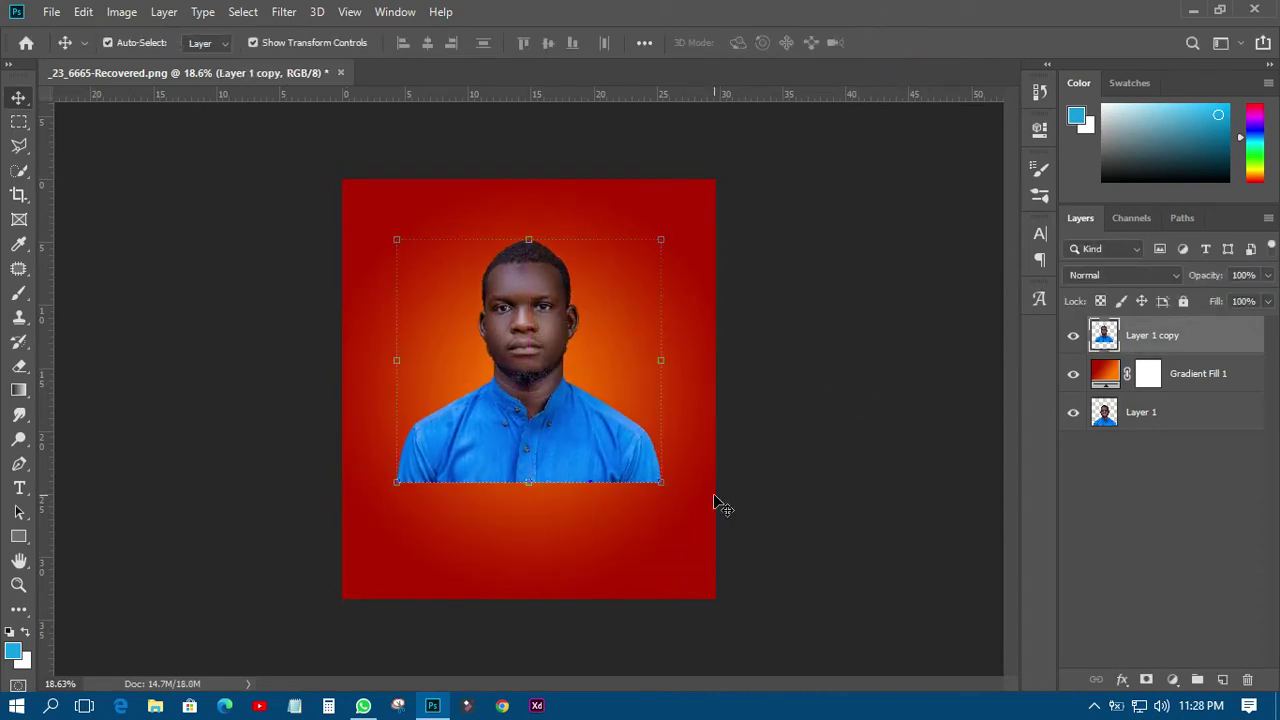
- Start File > Place Linked and browse to ABM Graphics (D:) > Home Desktop > New folder
click(49, 13)
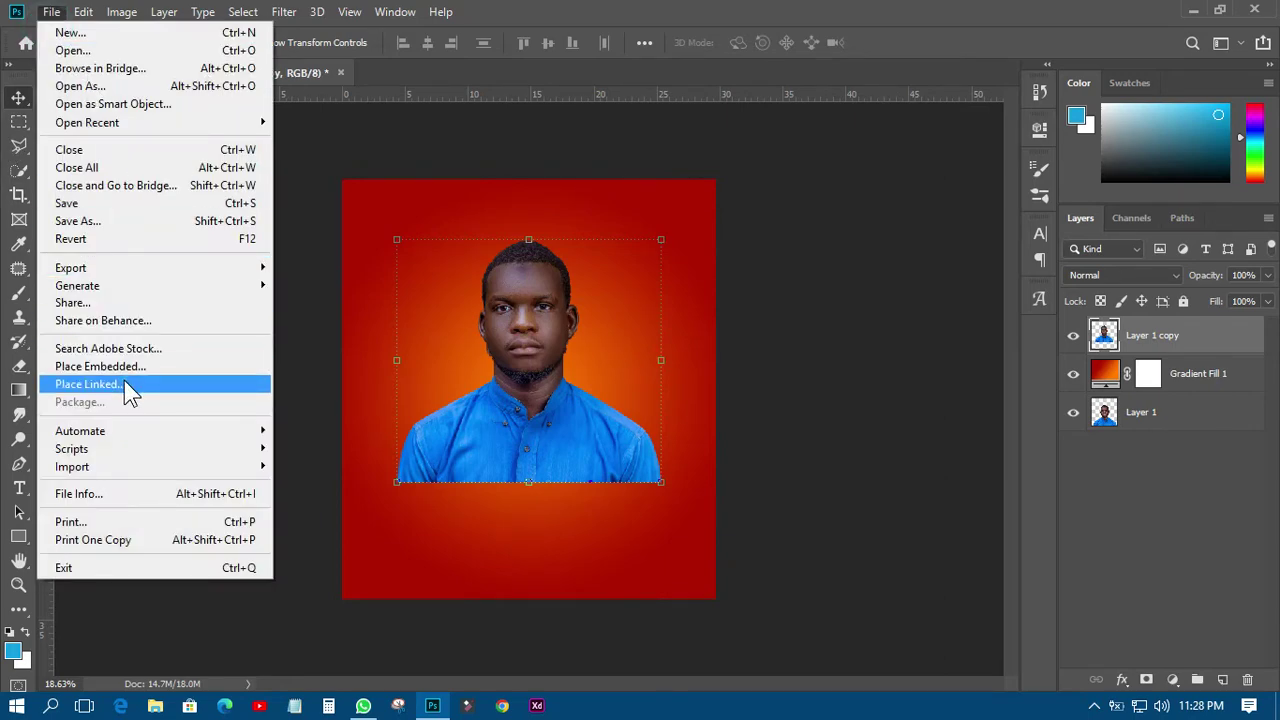
click(124, 384)
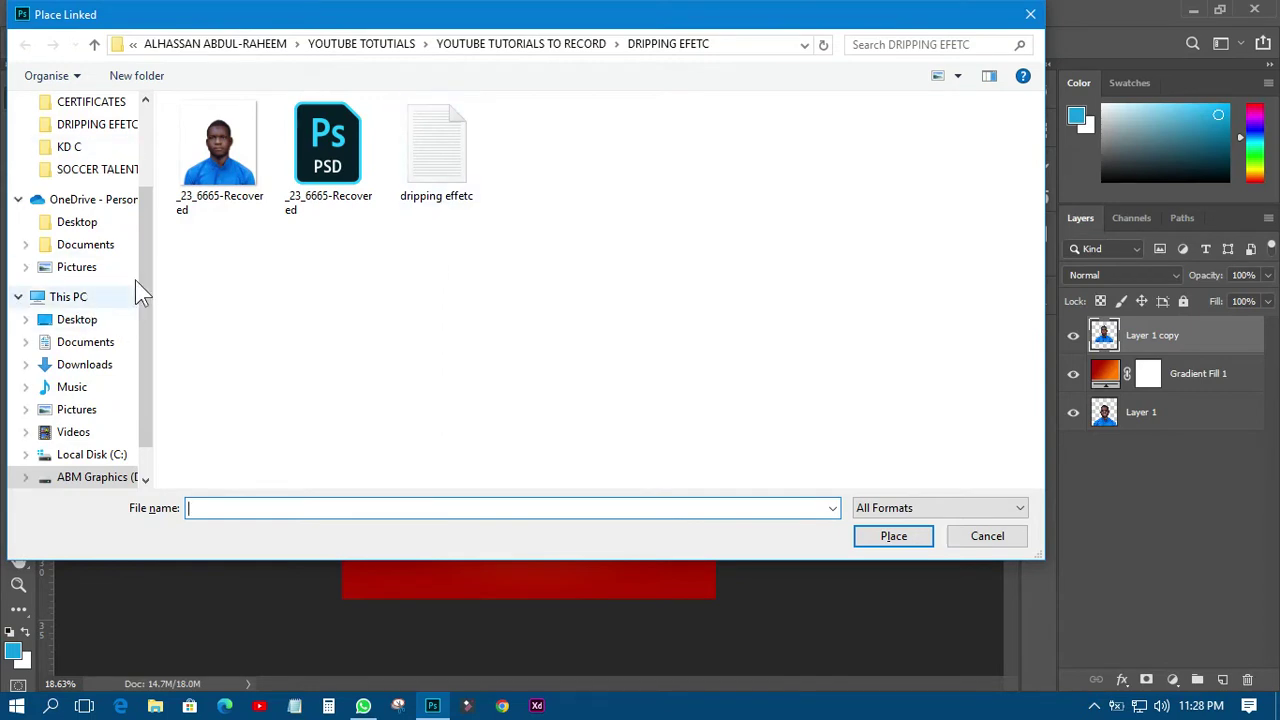
scroll(148, 263, up, 2)
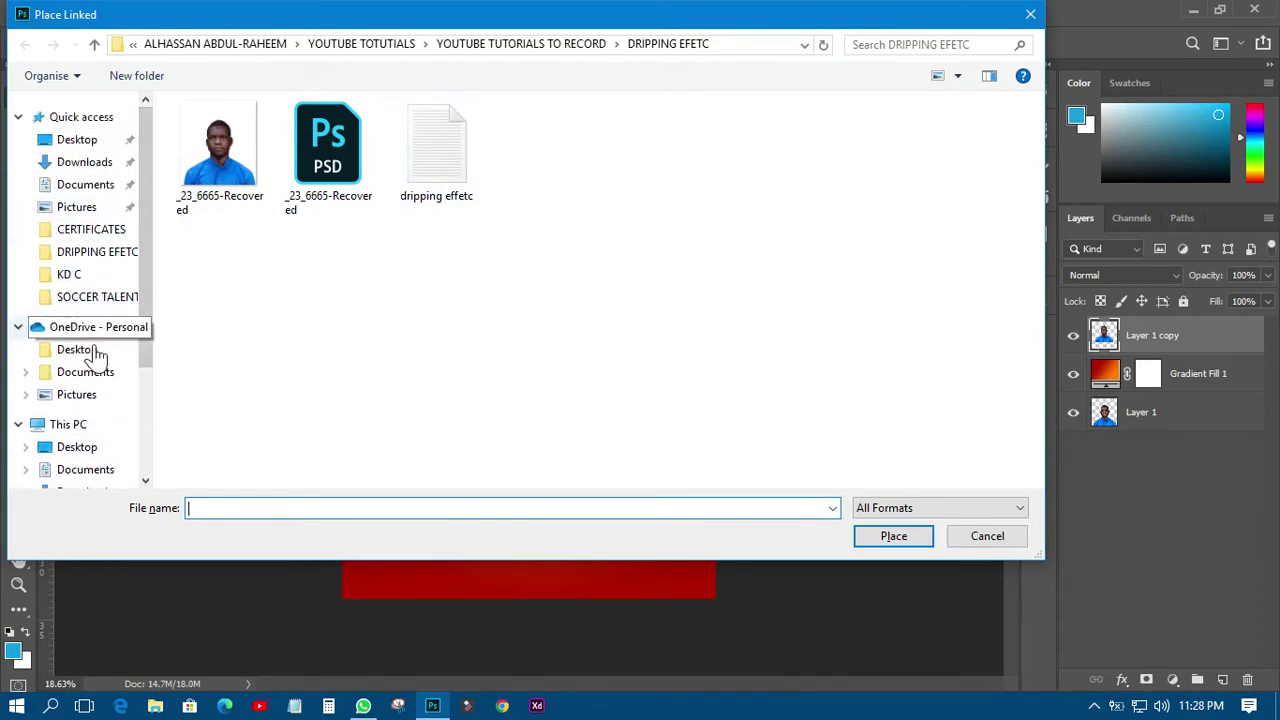
drag(149, 316, 170, 432)
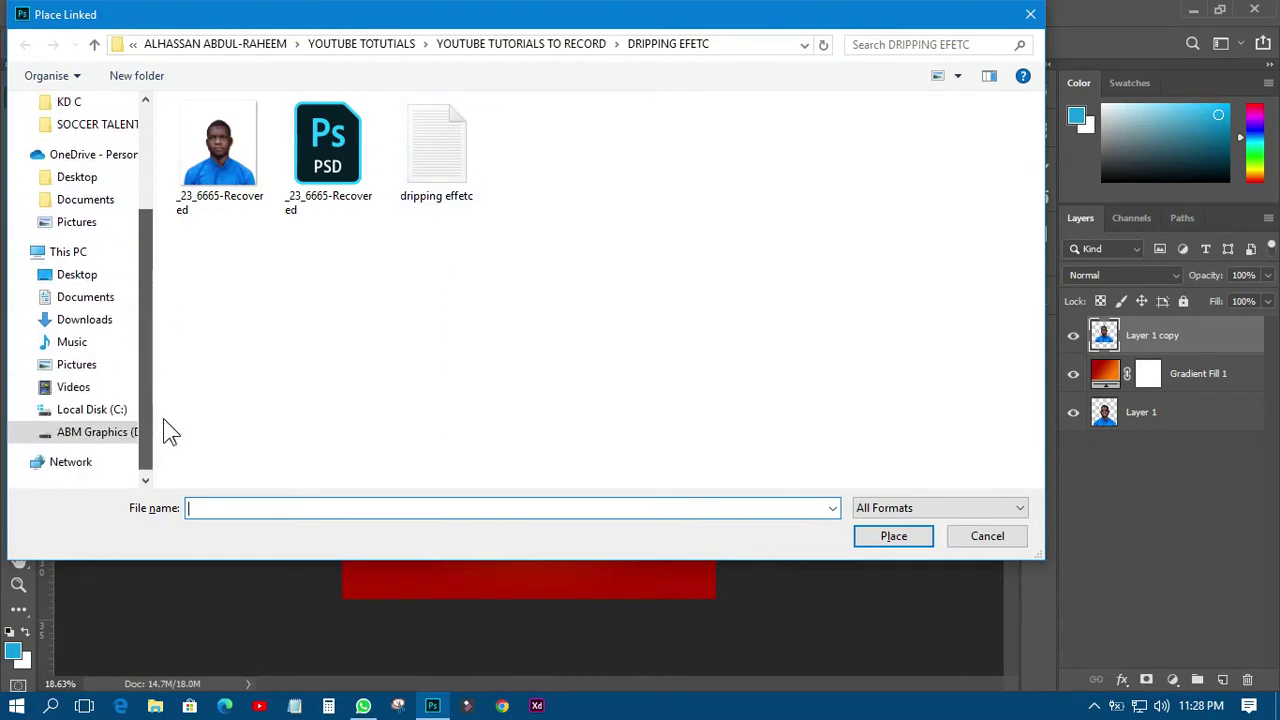
click(100, 431)
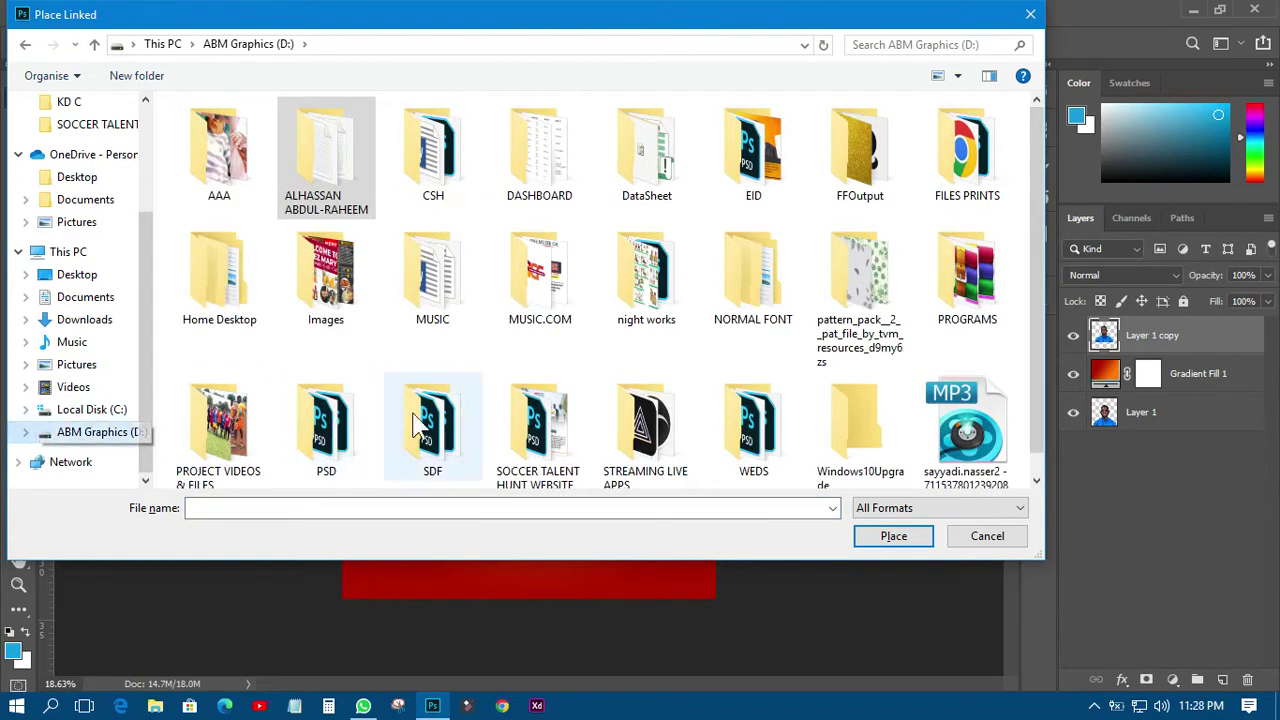
double_click(223, 288)
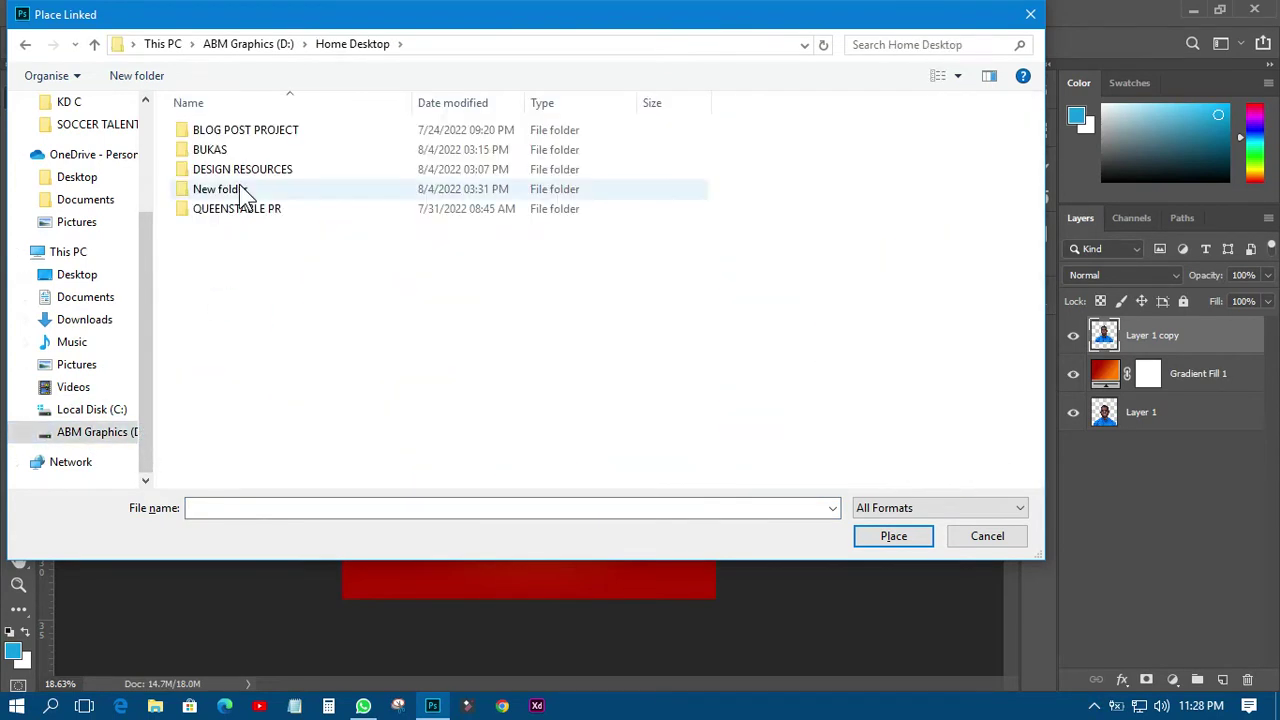
click(230, 210)
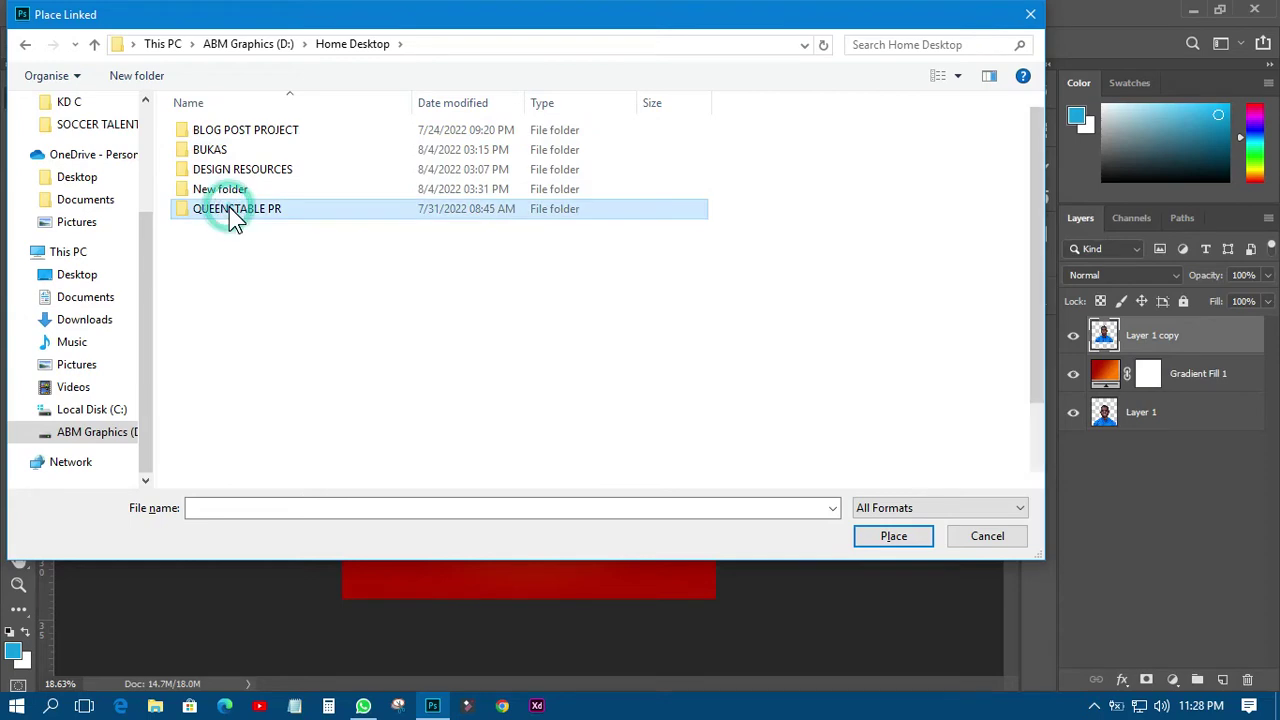
double_click(229, 207)
click(25, 45)
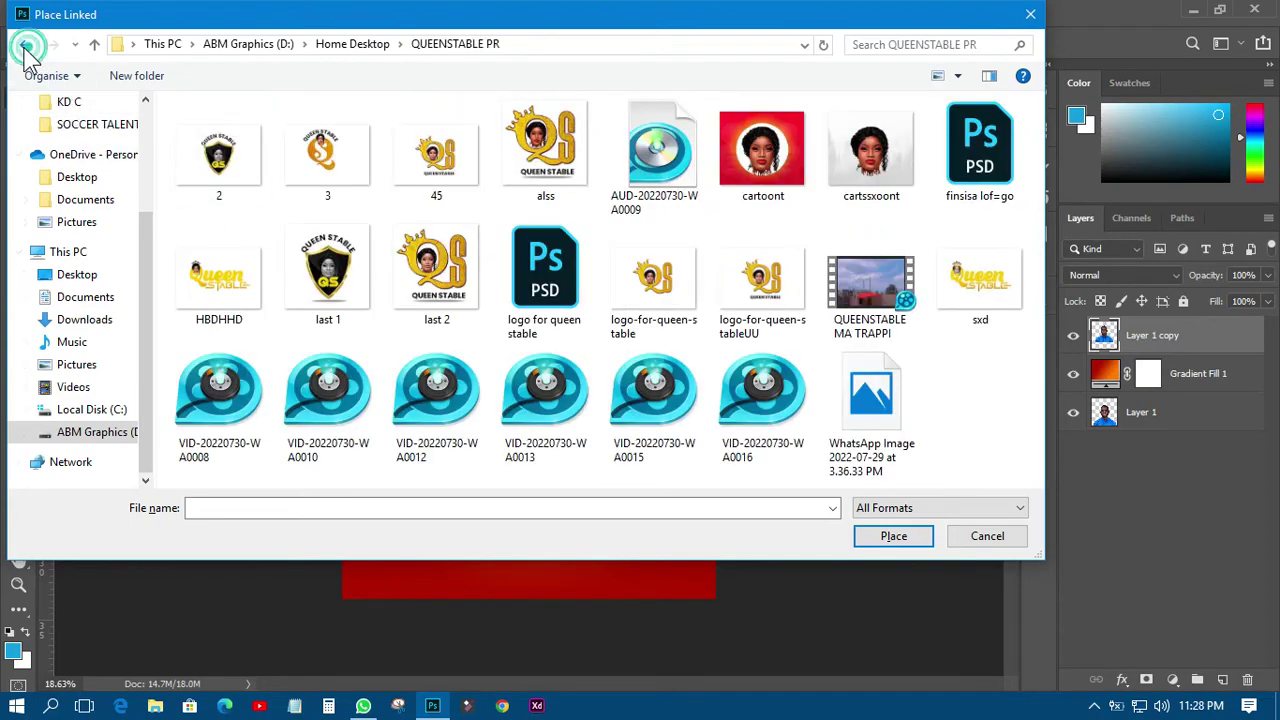
double_click(234, 189)
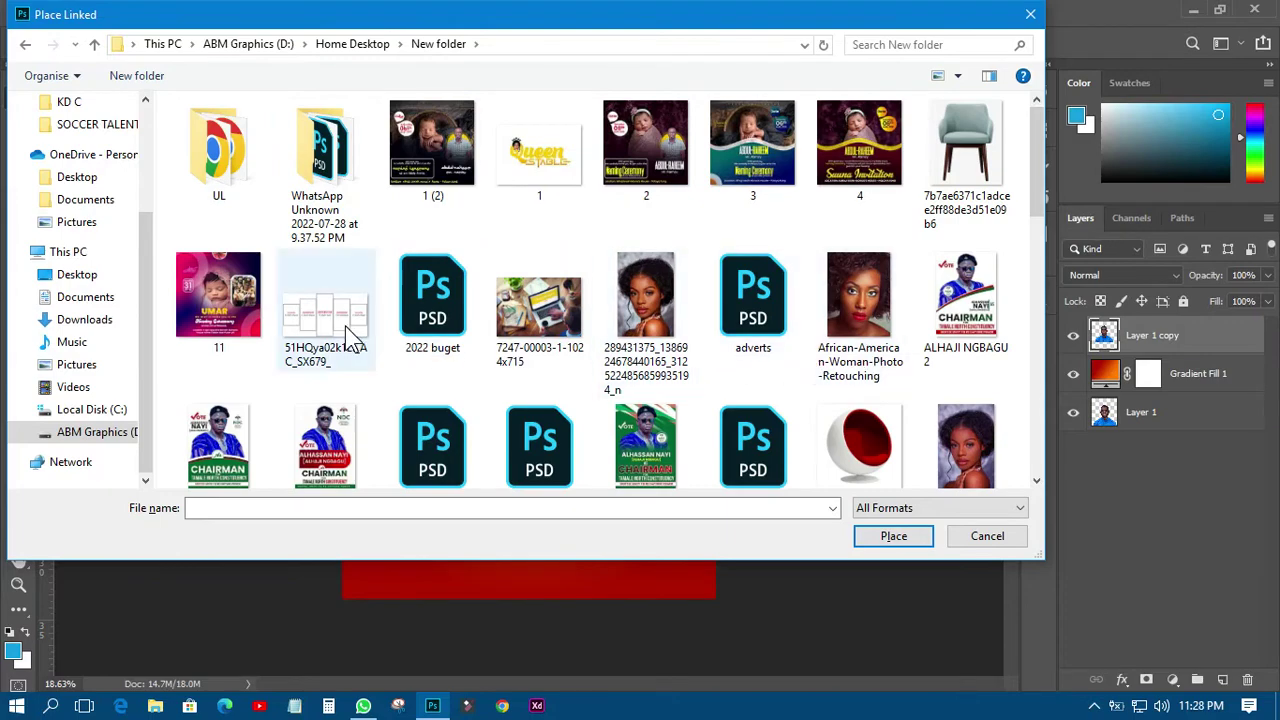
- Place the black-melt-drips-liquid-sauce image as a linked layer above Layer 1 copy
scroll(346, 326, down, 5)
scroll(346, 326, down, 3)
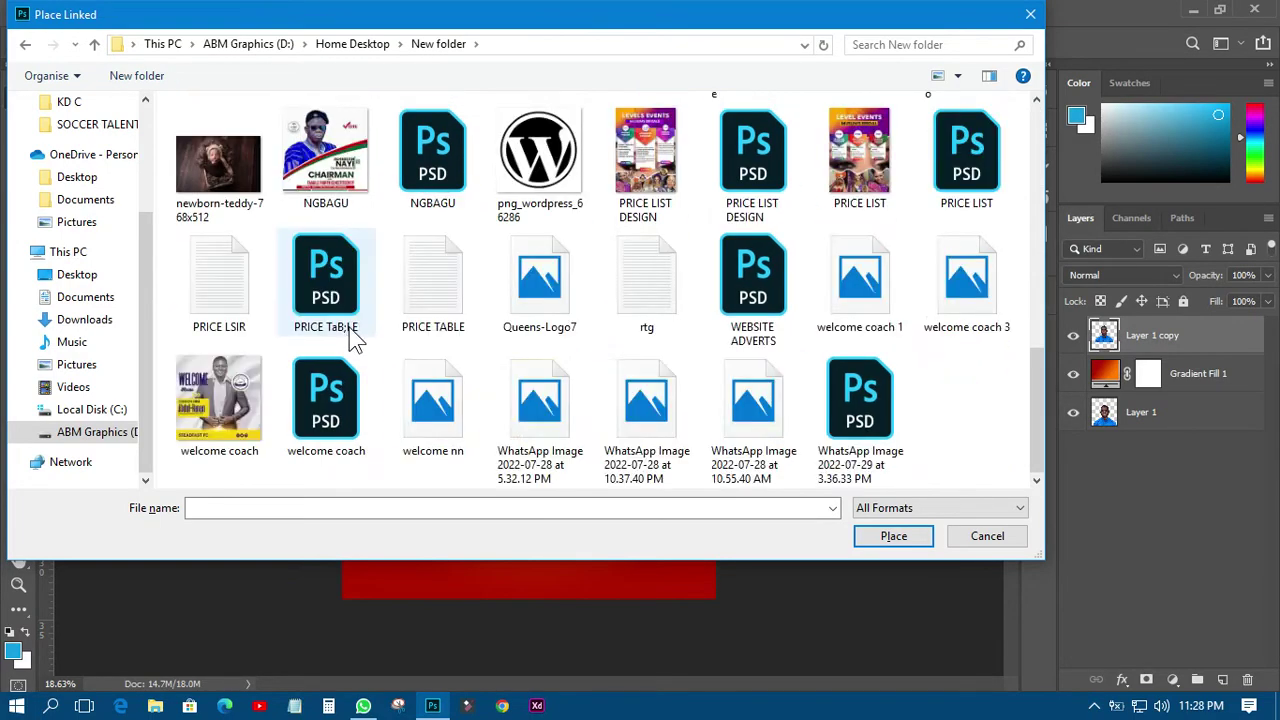
scroll(643, 385, up, 5)
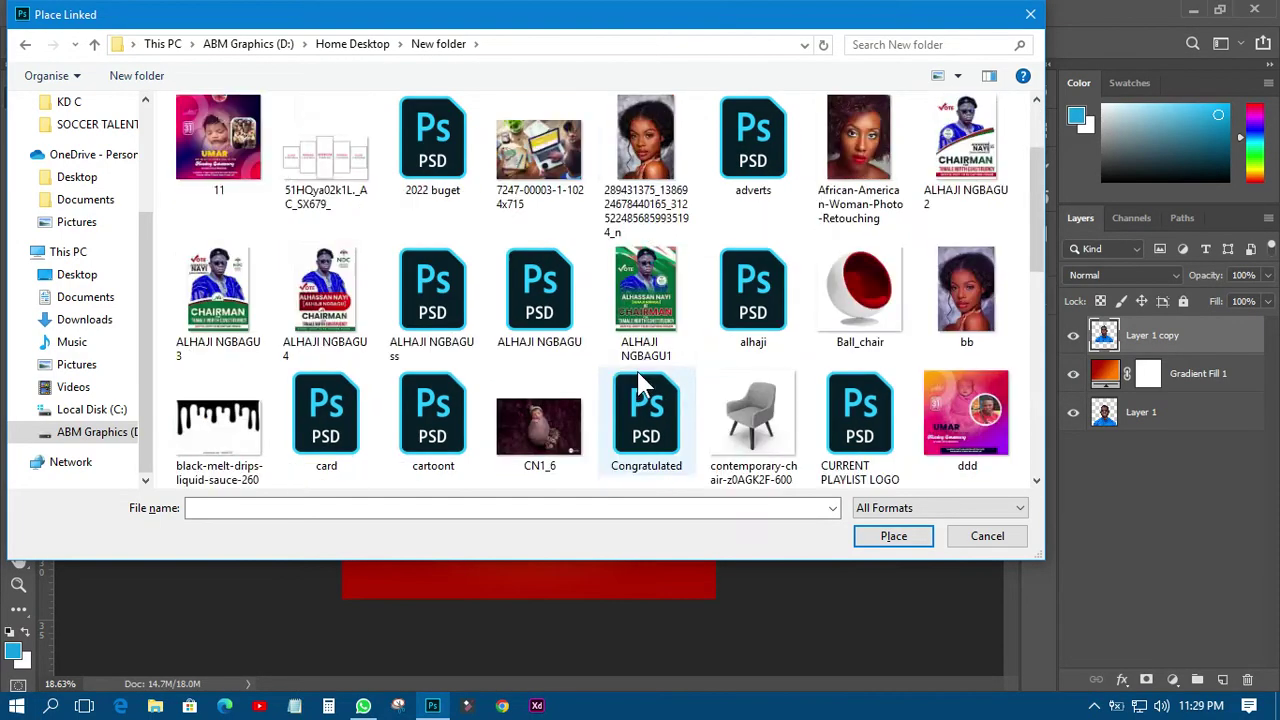
scroll(640, 383, down, 2)
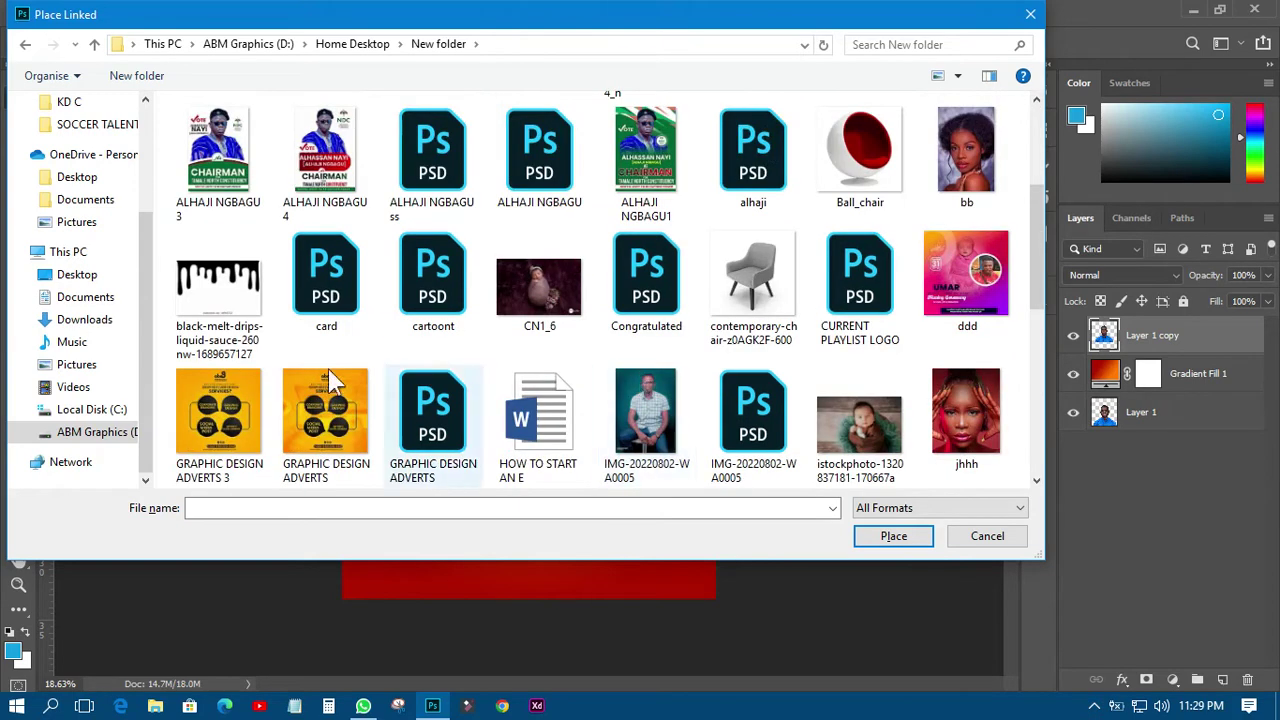
double_click(230, 288)
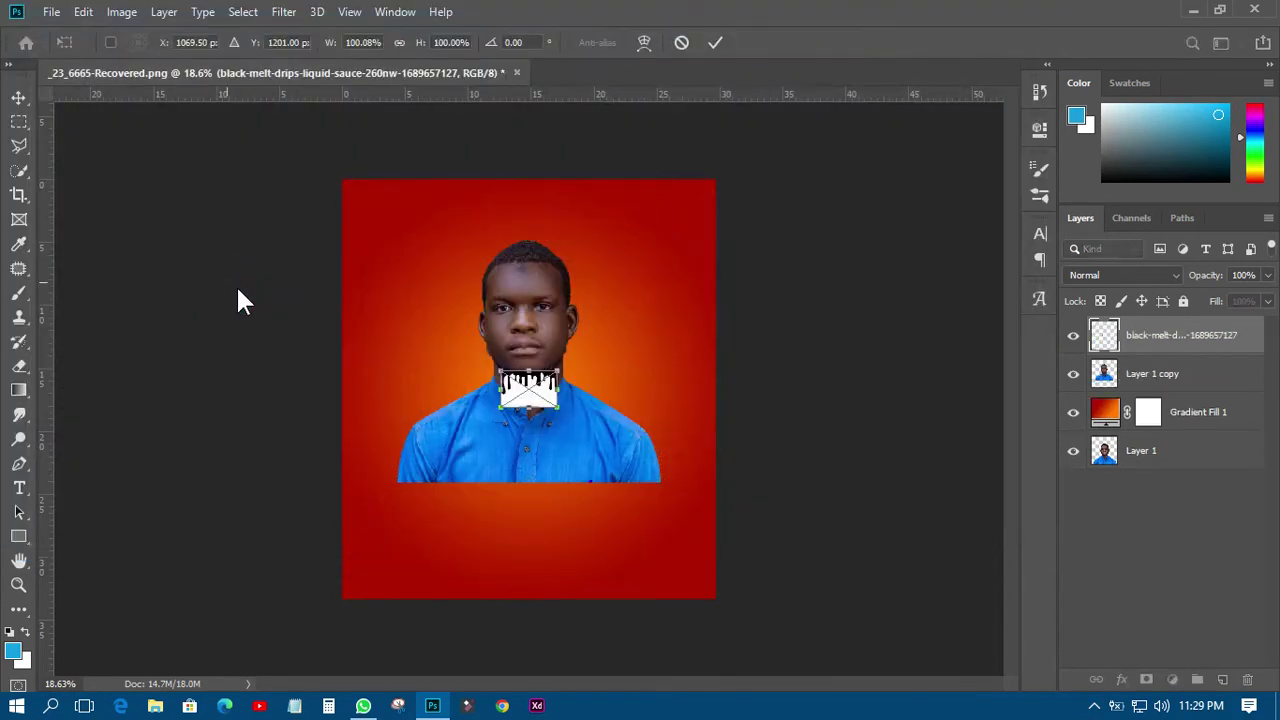
- Resize the drip image to about 527% over the lower half, below the face, then rasterize it
drag(556, 413, 720, 548)
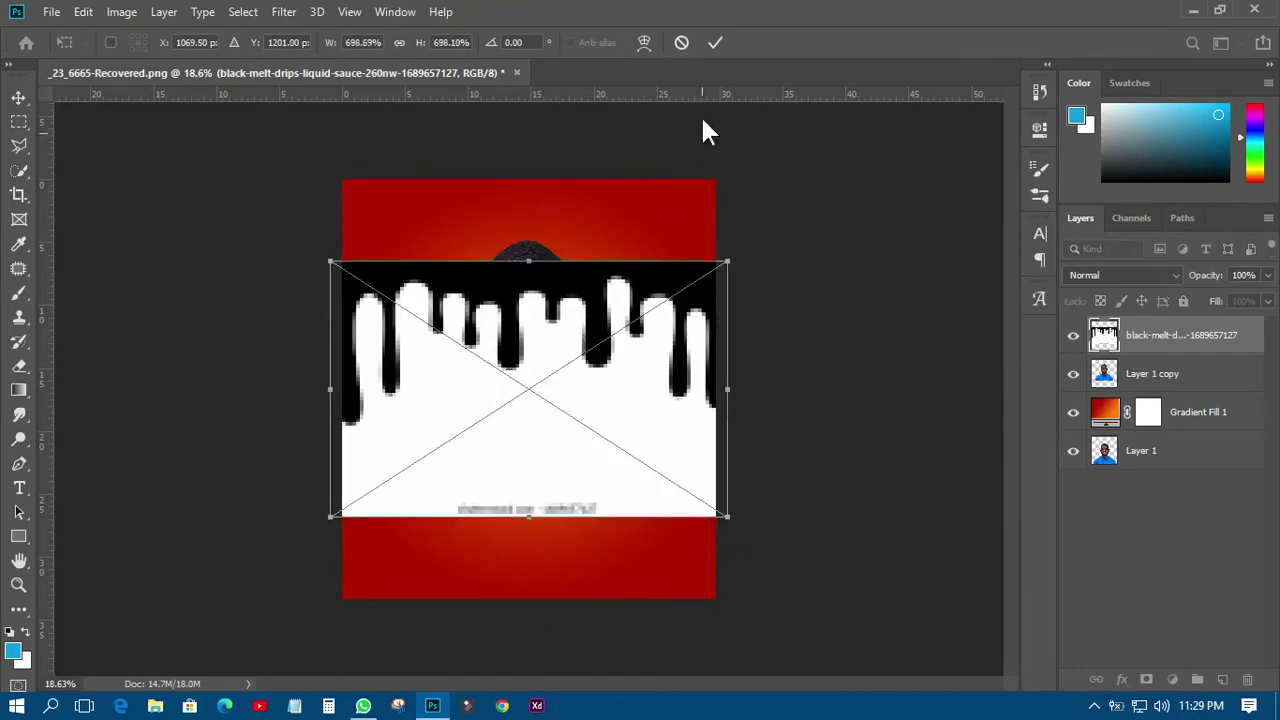
click(713, 45)
click(835, 381)
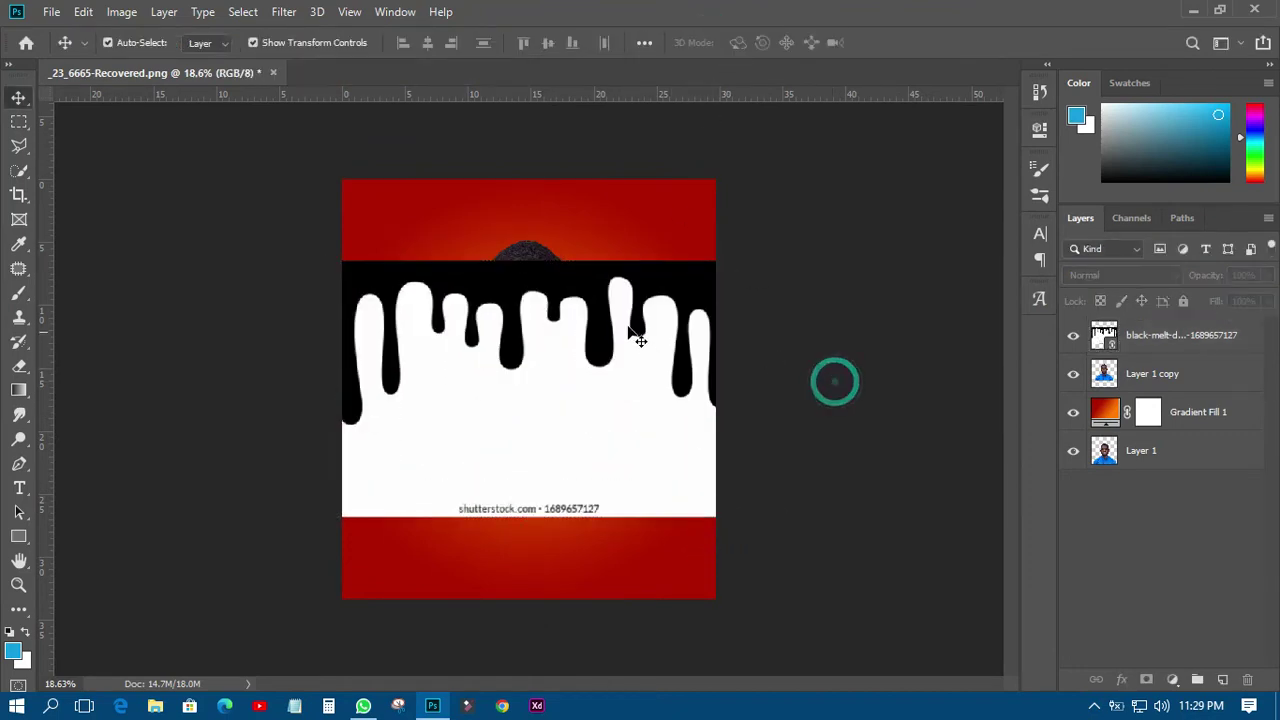
drag(632, 335, 617, 397)
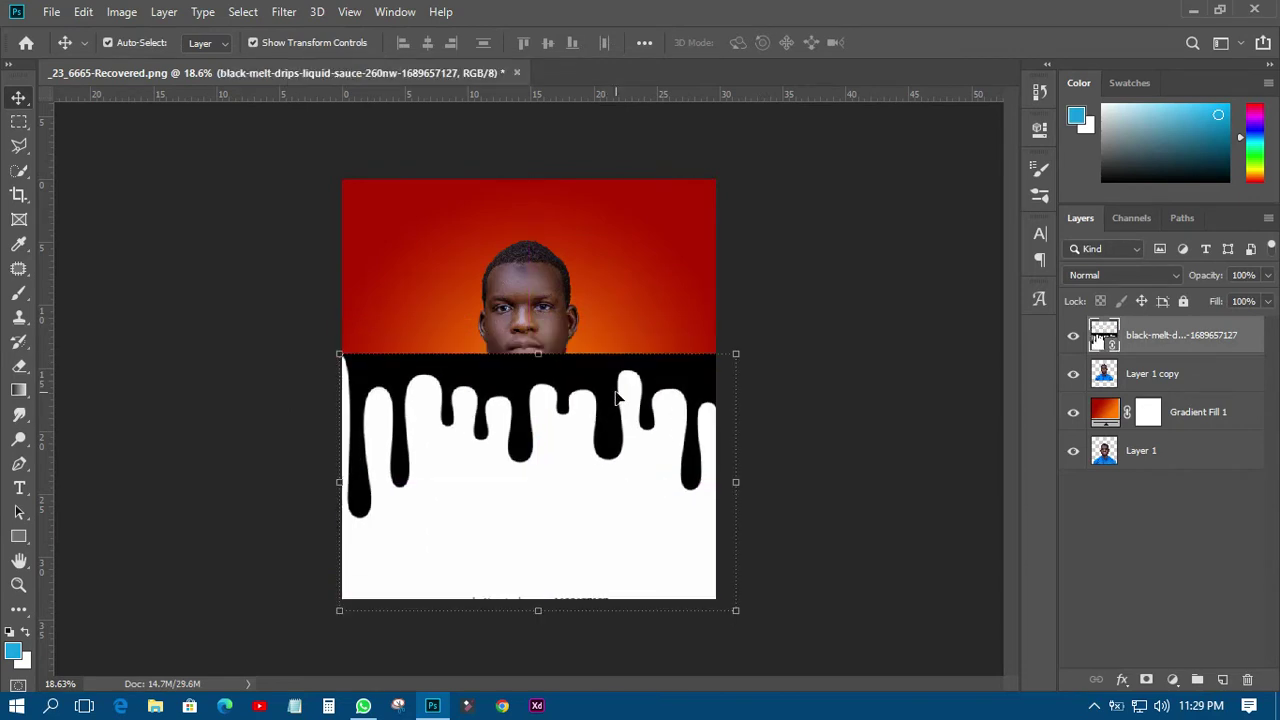
drag(734, 355, 687, 386)
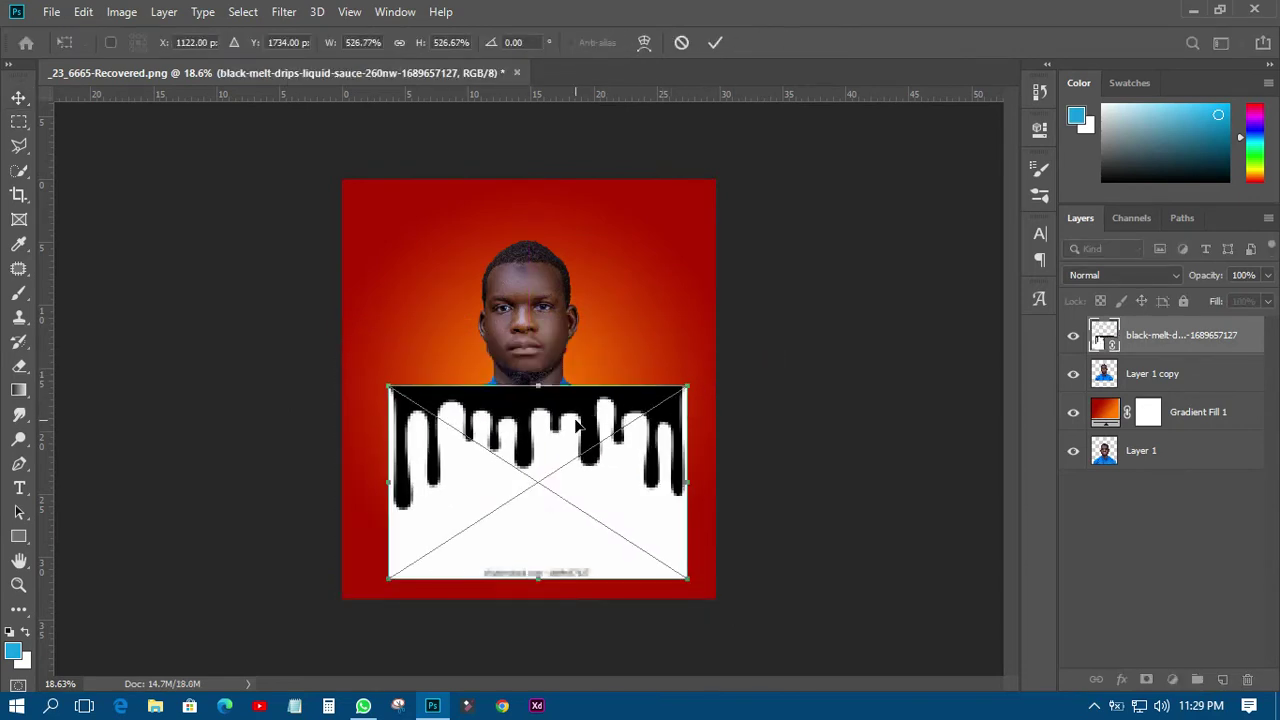
click(716, 42)
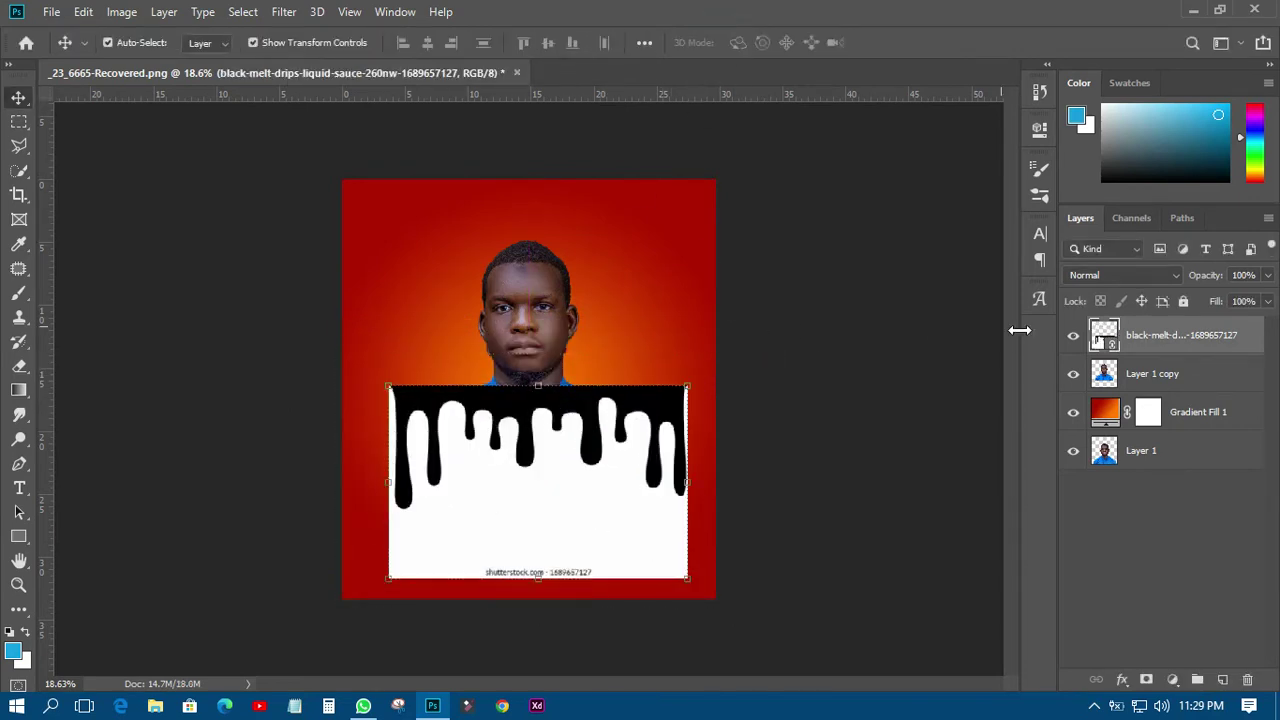
right_click(1180, 338)
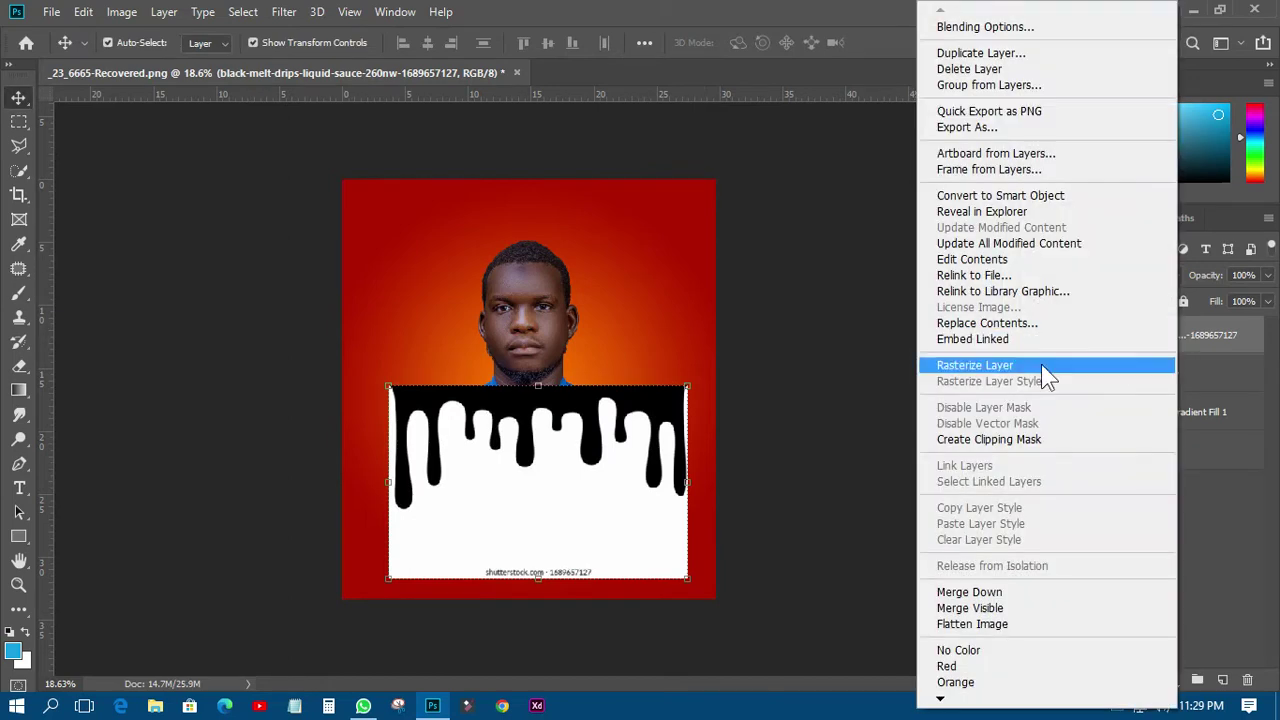
click(960, 366)
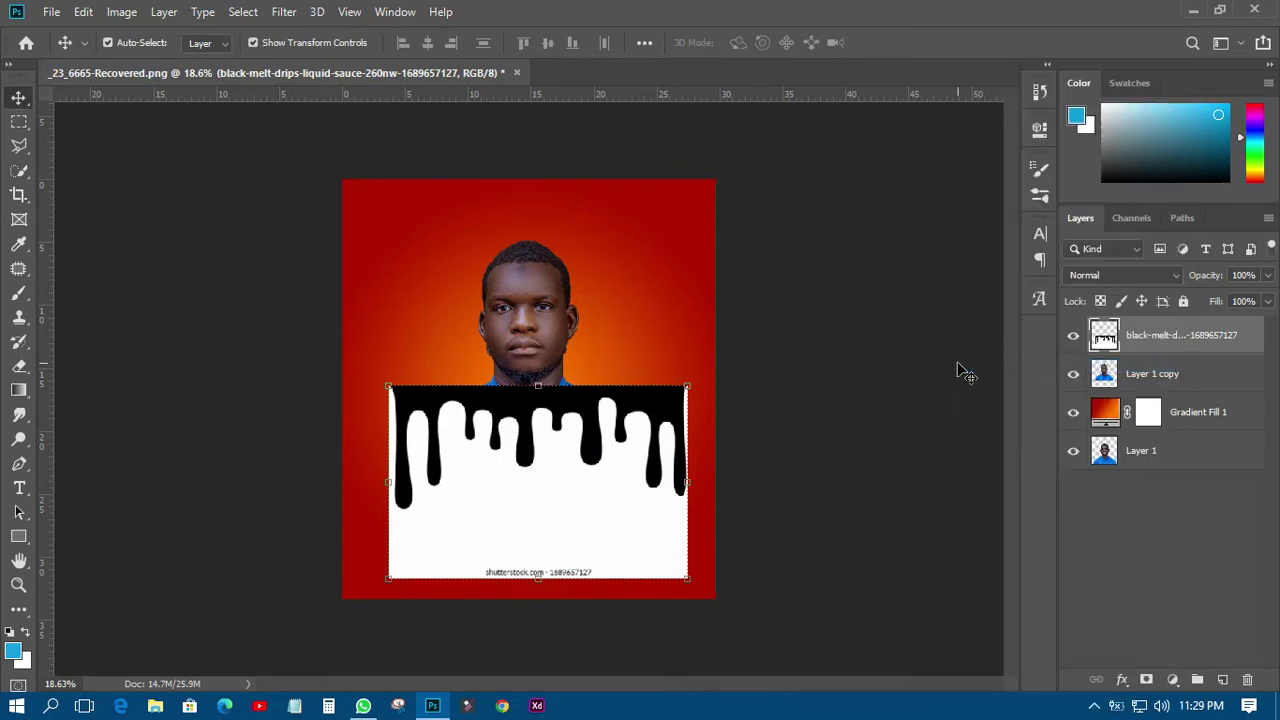
- Select the drip layer's white area with the Magic Wand and delete it
drag(27, 164, 116, 183)
click(563, 510)
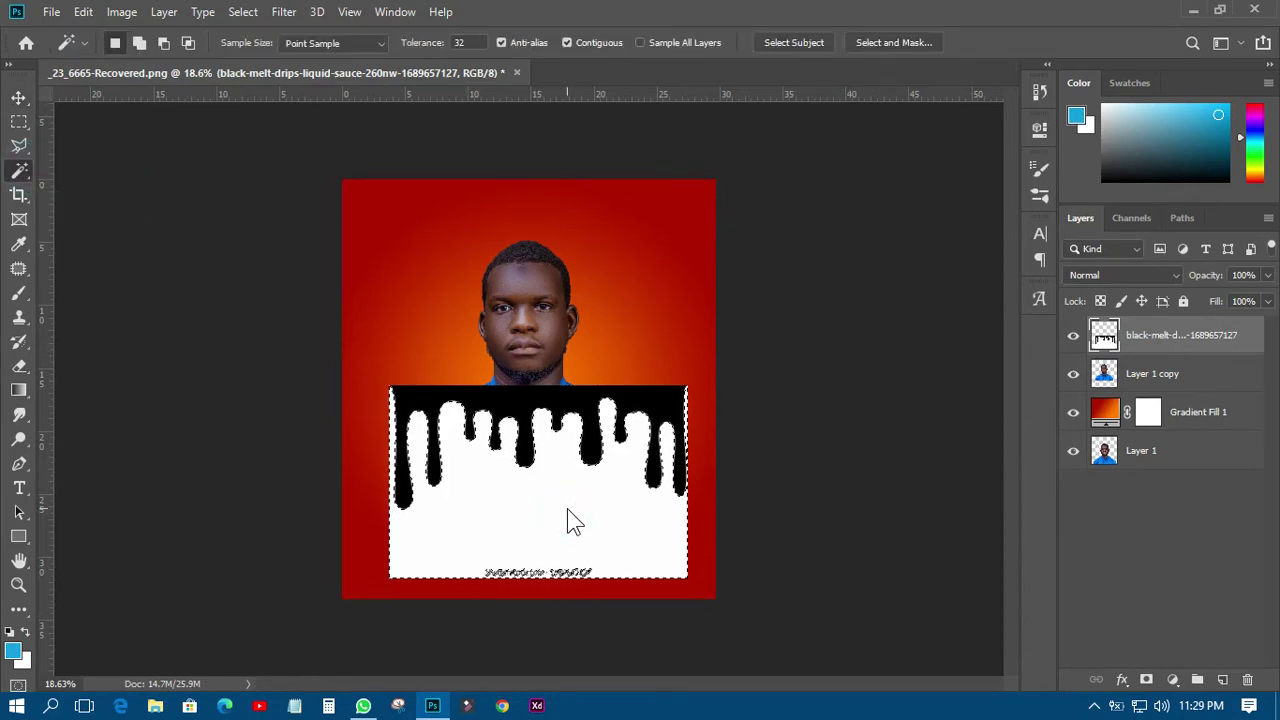
key(Delete)
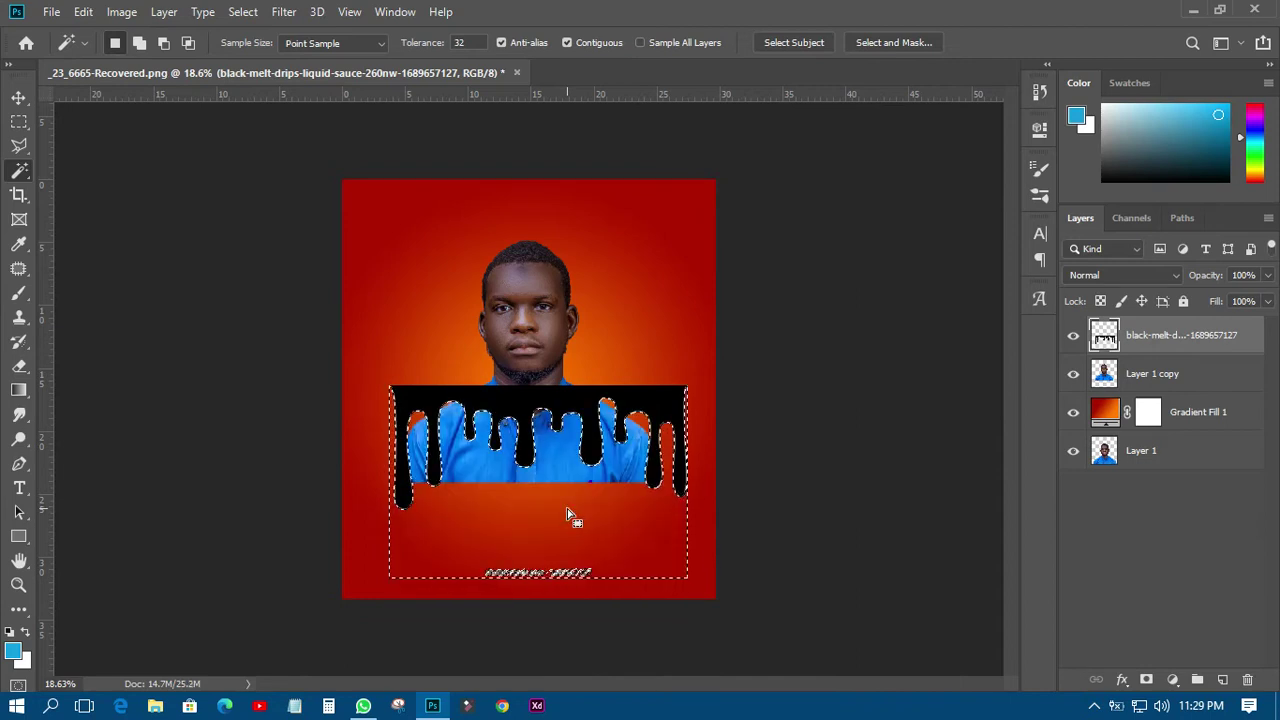
- Marquee the watermark strip at the bottom, delete it, and deselect
click(19, 121)
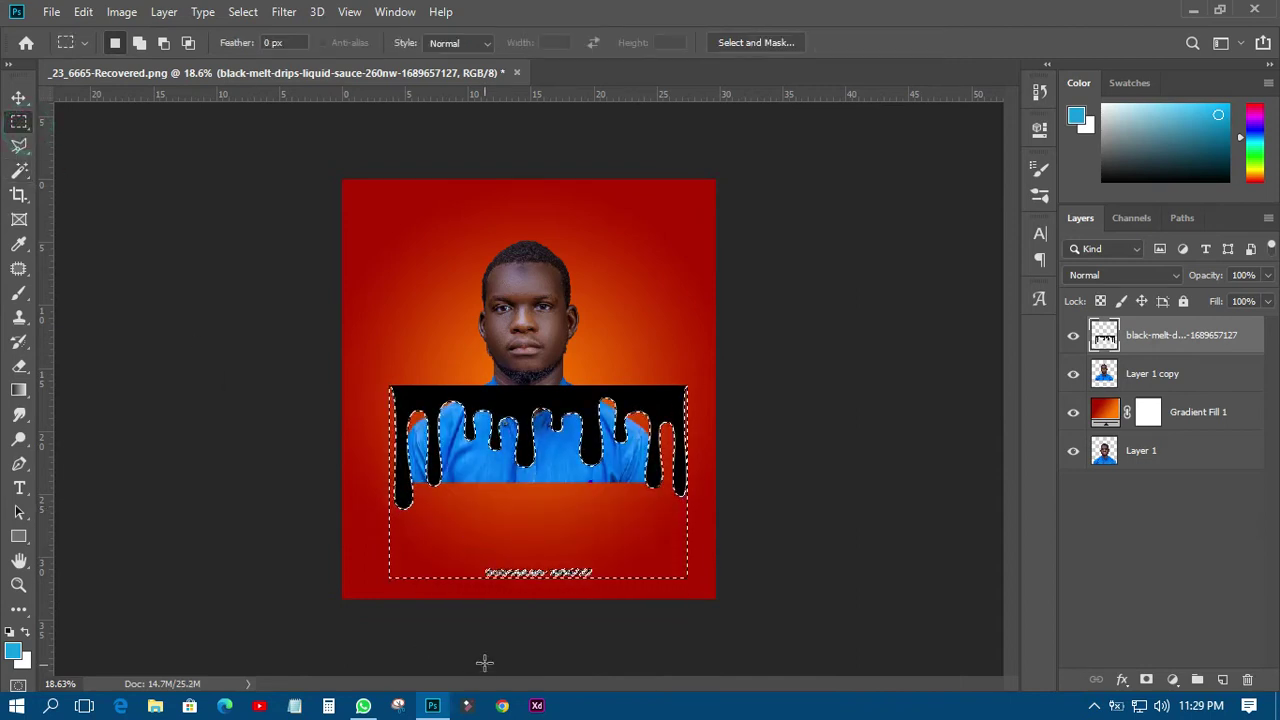
drag(366, 543, 689, 623)
key(Delete)
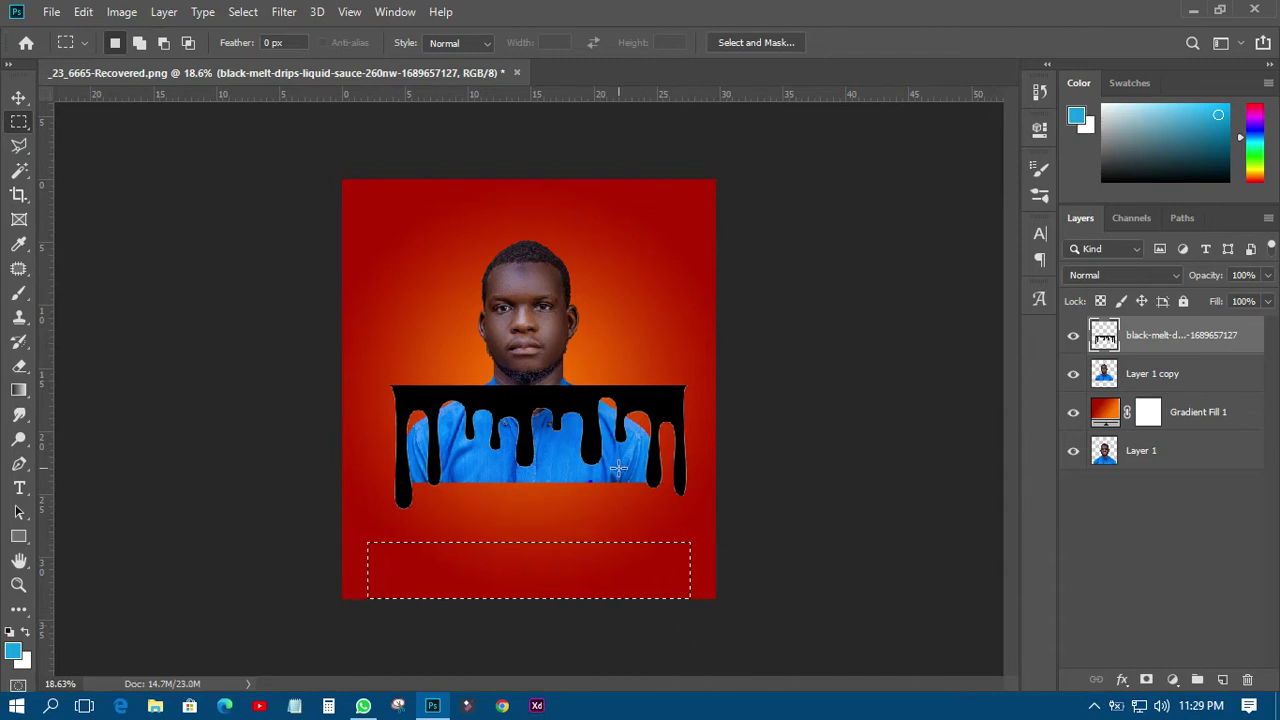
right_click(619, 467)
click(668, 136)
click(20, 100)
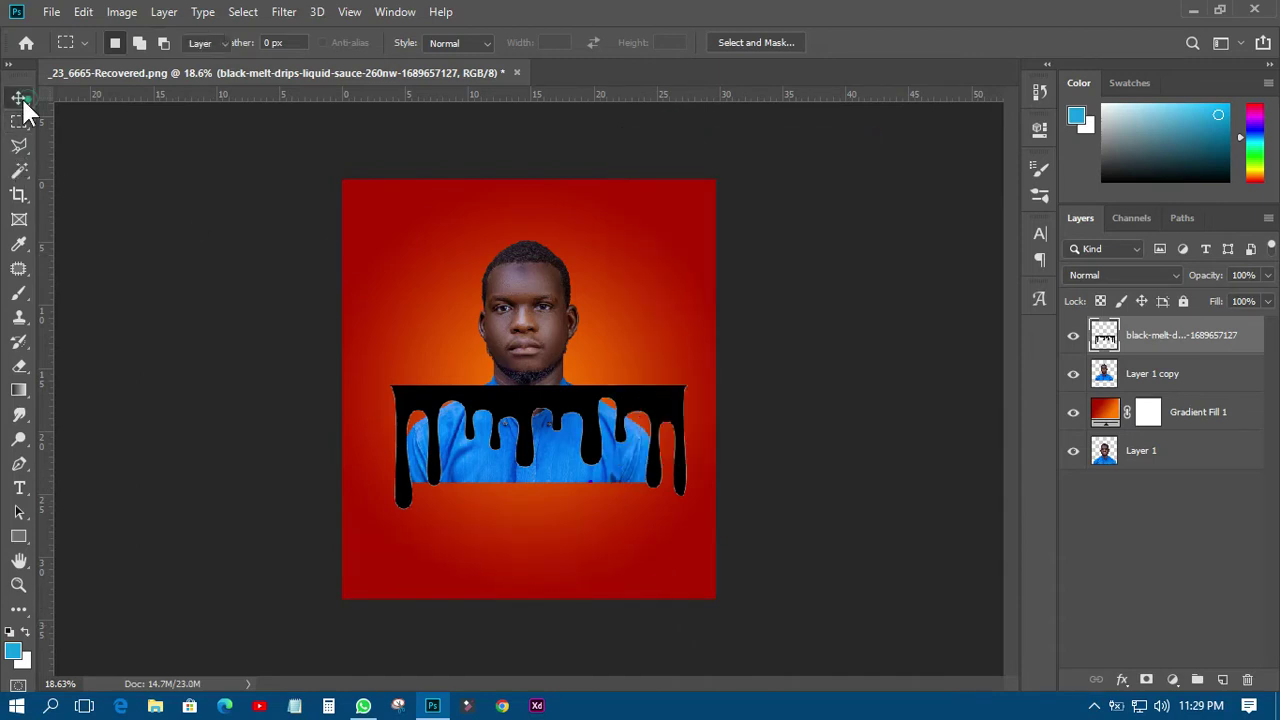
- Flip the drip layer vertically and move it up over the man's shirt
scroll(471, 501, up, 5)
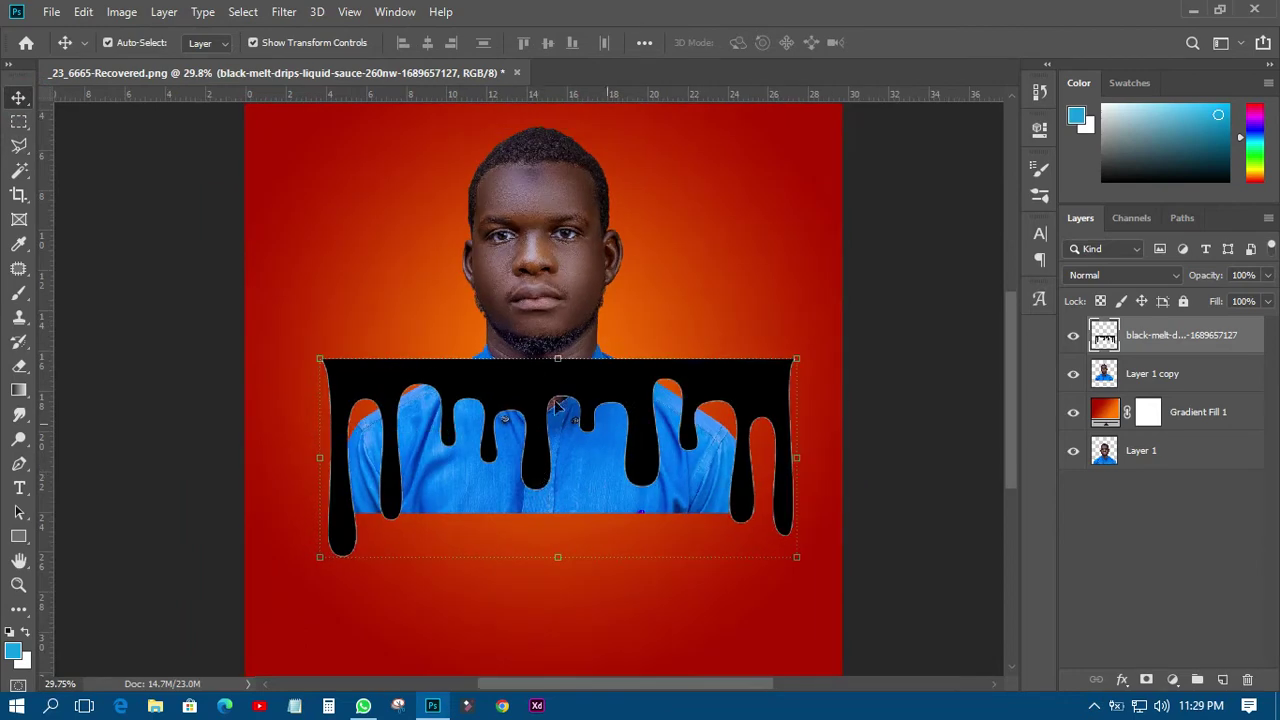
drag(561, 423, 557, 502)
key(ctrl+t)
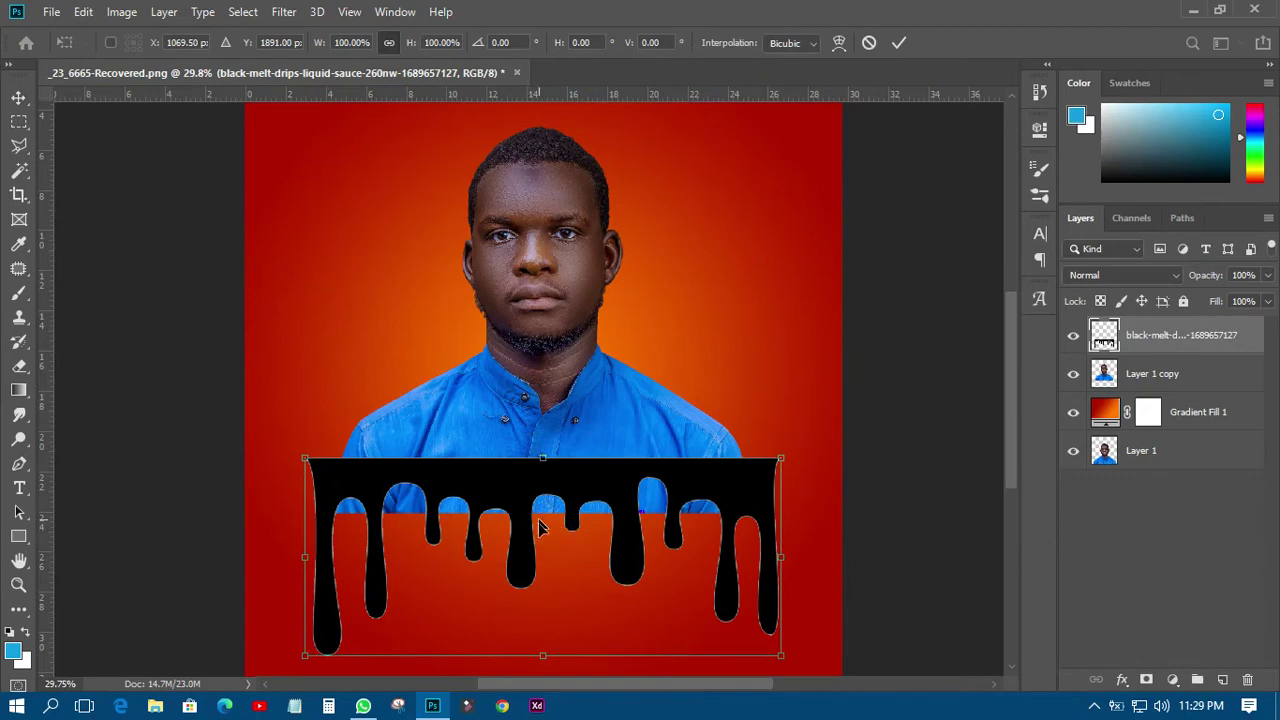
right_click(587, 511)
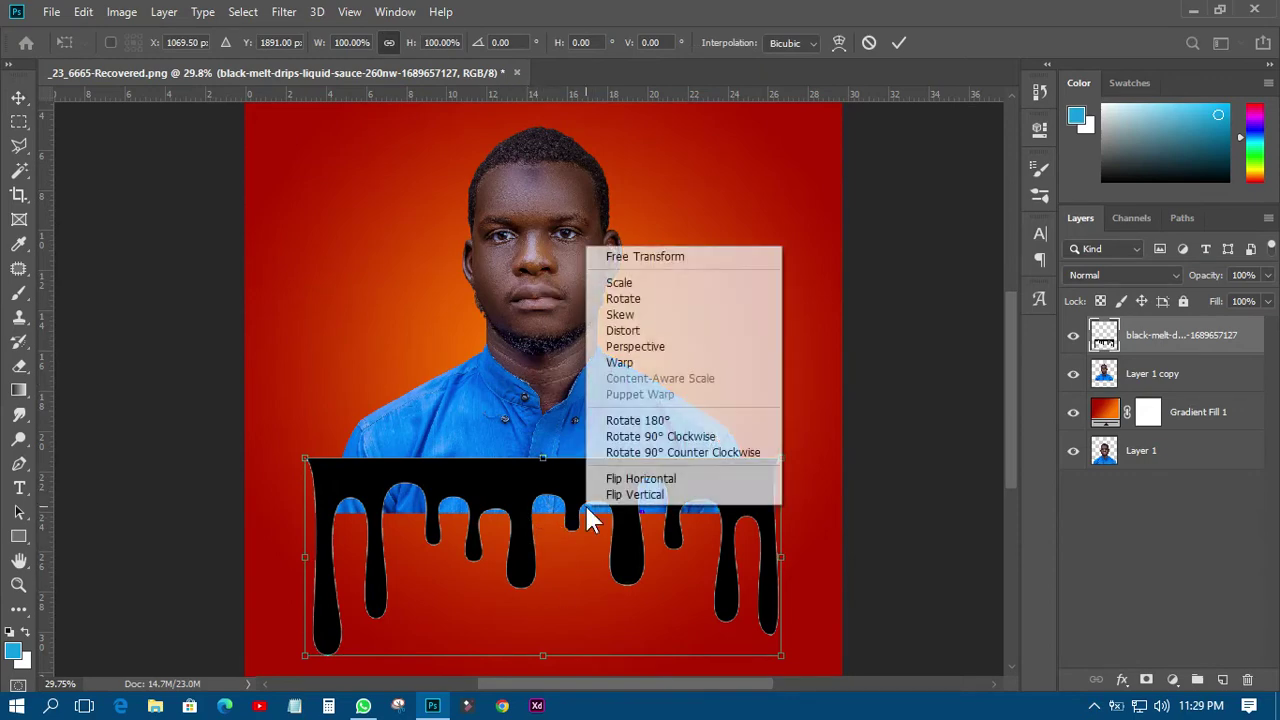
click(638, 496)
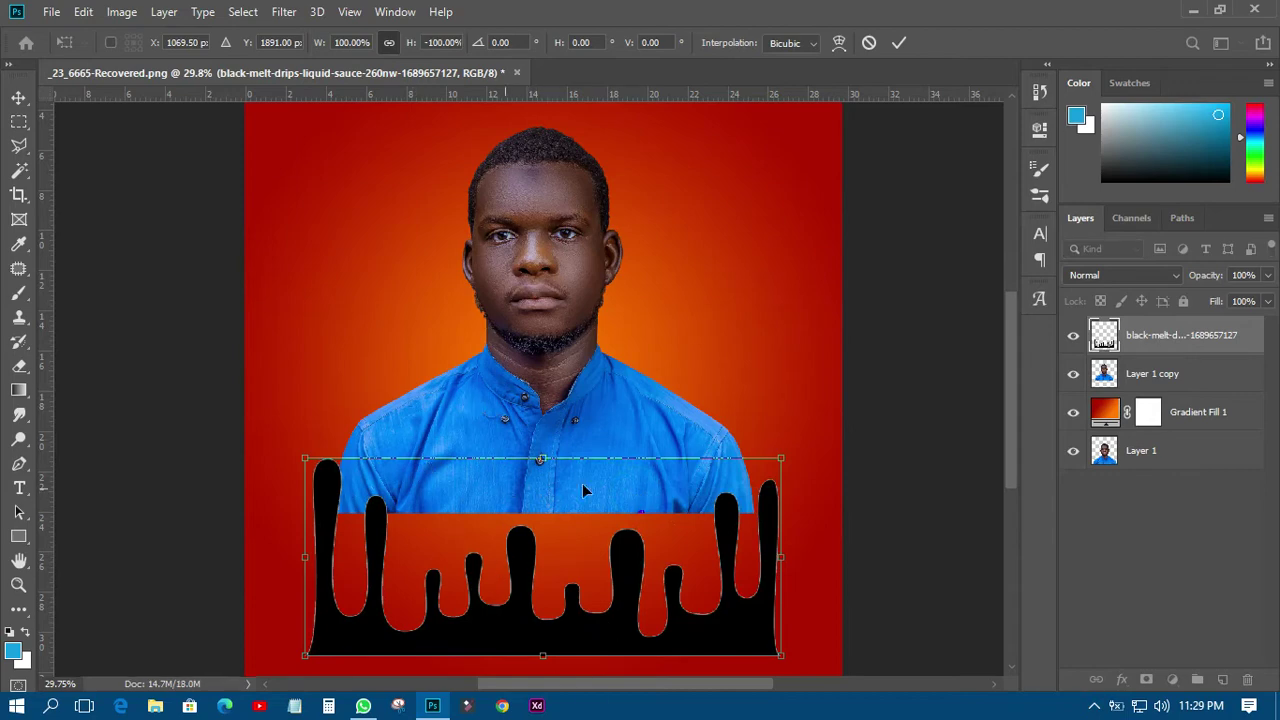
click(899, 42)
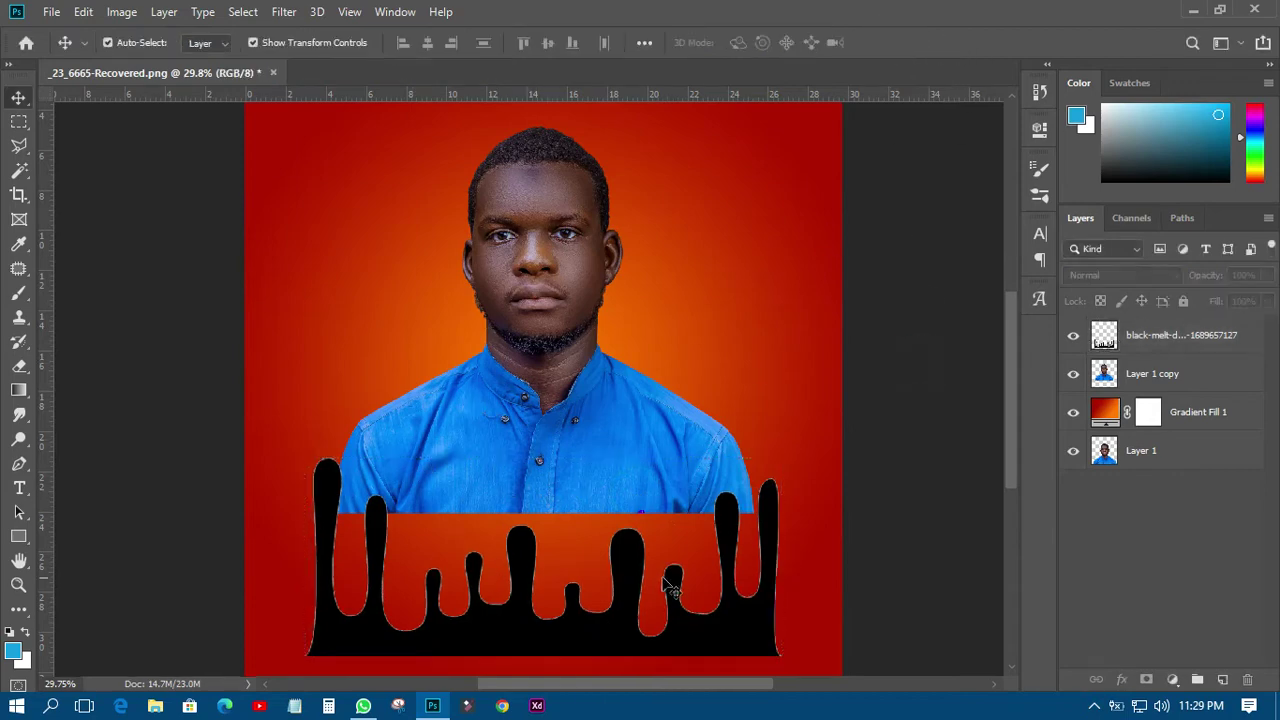
drag(622, 585, 622, 461)
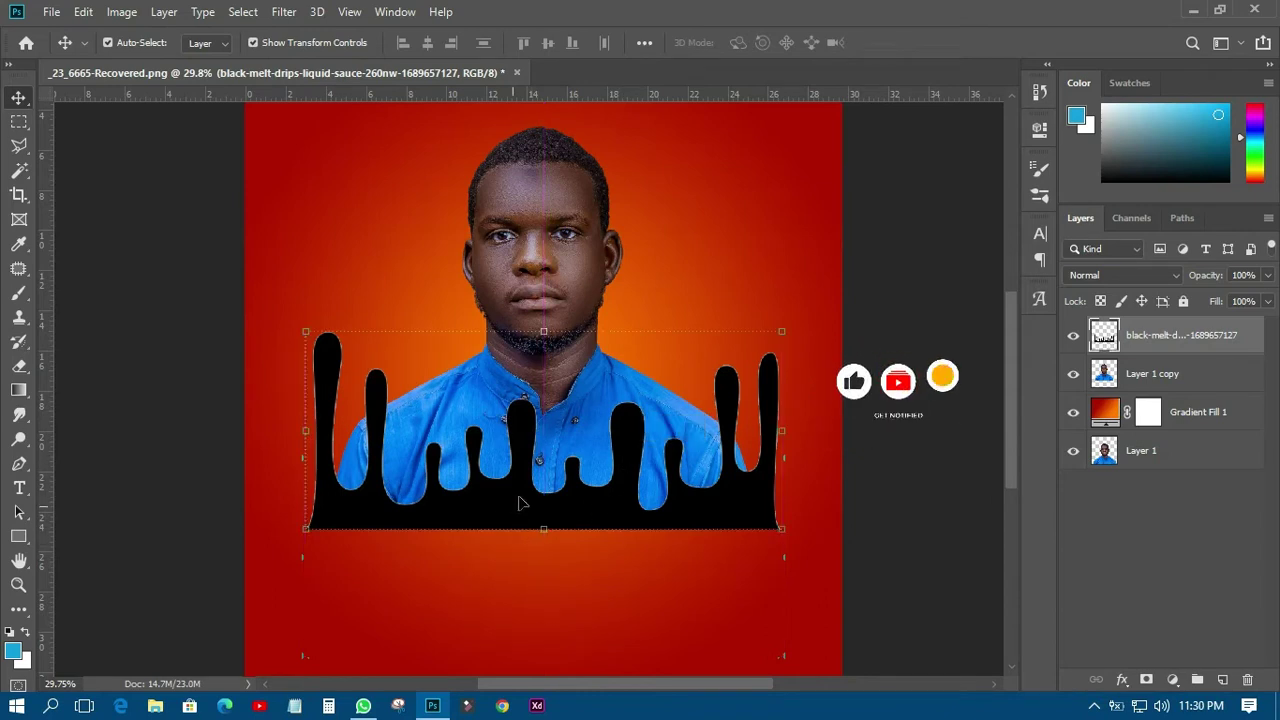
- Nudge the portrait copy up and move the drip shape down onto the shirt
mouse_move(593, 522)
mouse_down()
mouse_move(586, 306)
mouse_move(598, 490)
mouse_move(584, 506)
mouse_up()
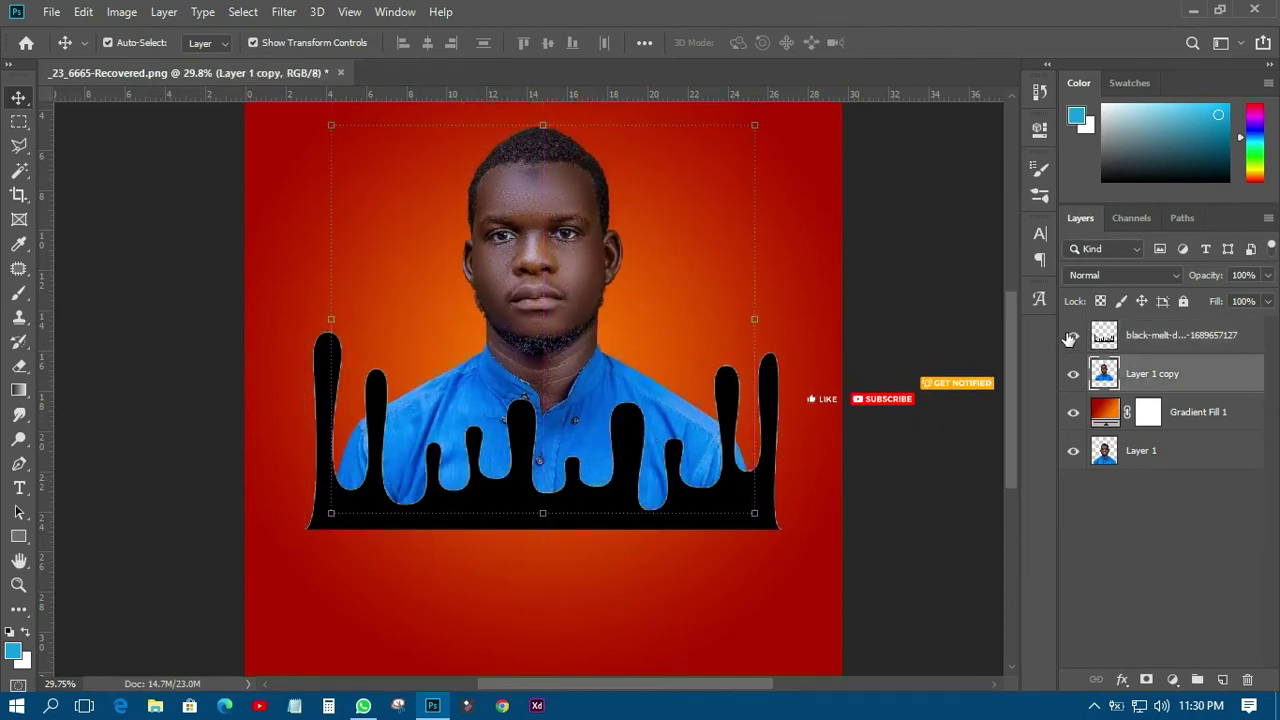
click(1072, 336)
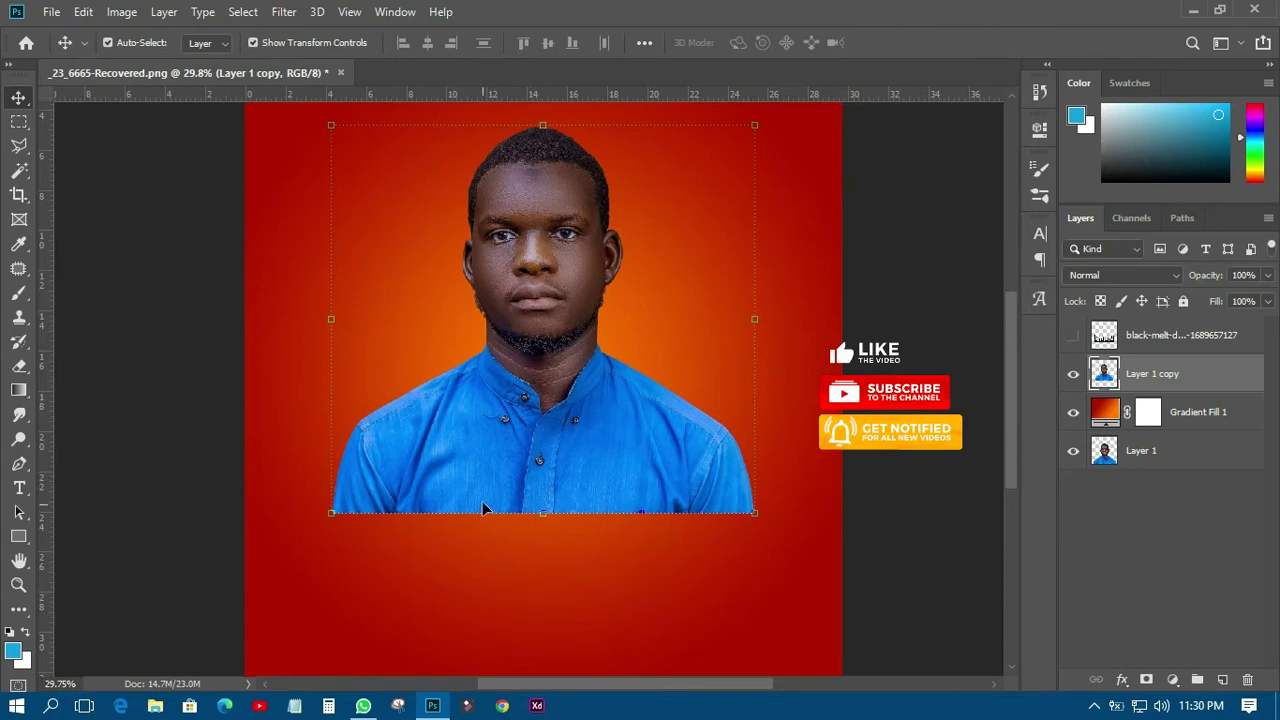
click(1072, 336)
mouse_move(632, 445)
mouse_down()
mouse_move(634, 521)
mouse_move(645, 420)
mouse_move(644, 433)
mouse_up()
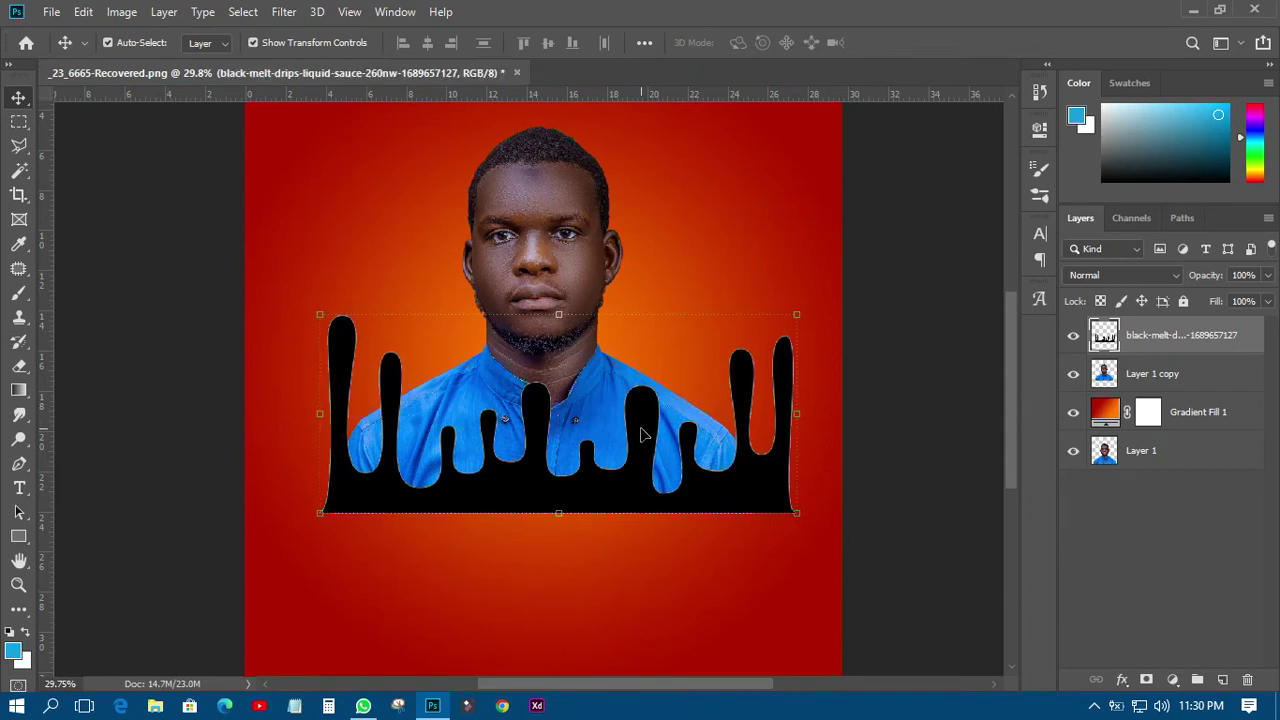
click(727, 460)
click(563, 462)
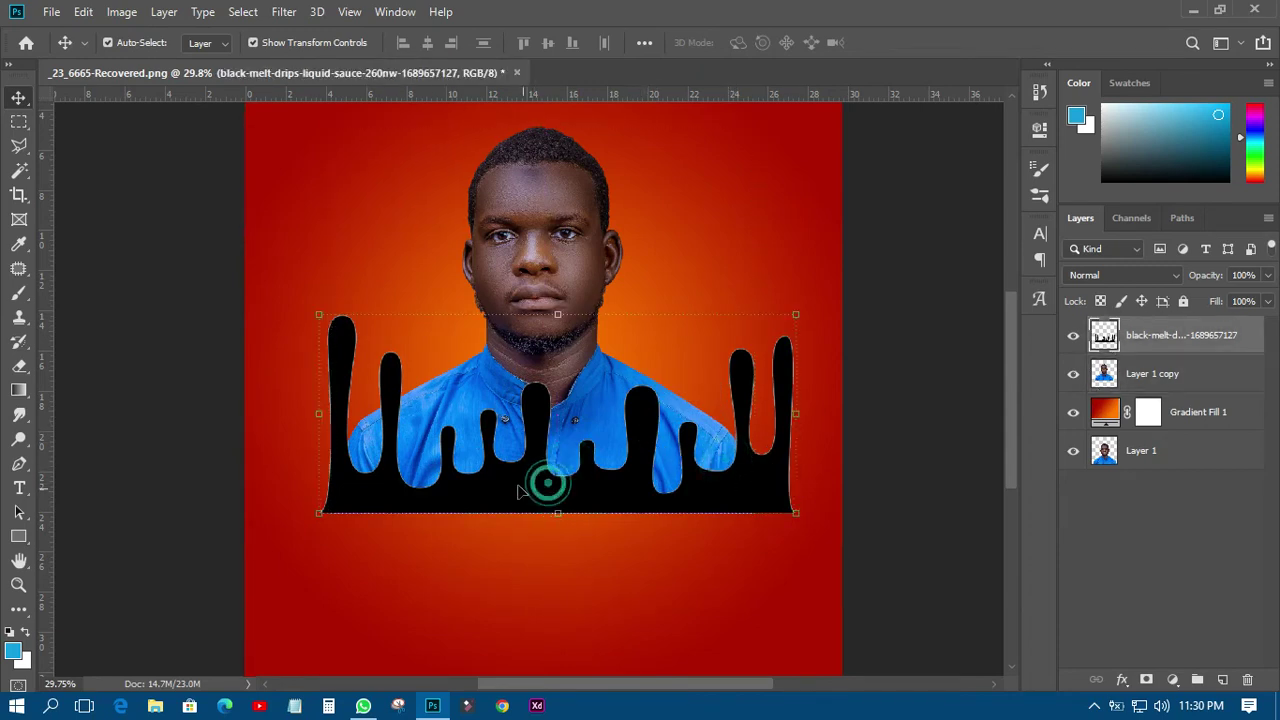
- Scale the drip shape to about 90.69% to fit the shirt width, then nudge it into place
drag(795, 432, 763, 425)
drag(540, 506, 540, 513)
drag(308, 424, 321, 420)
drag(774, 418, 761, 427)
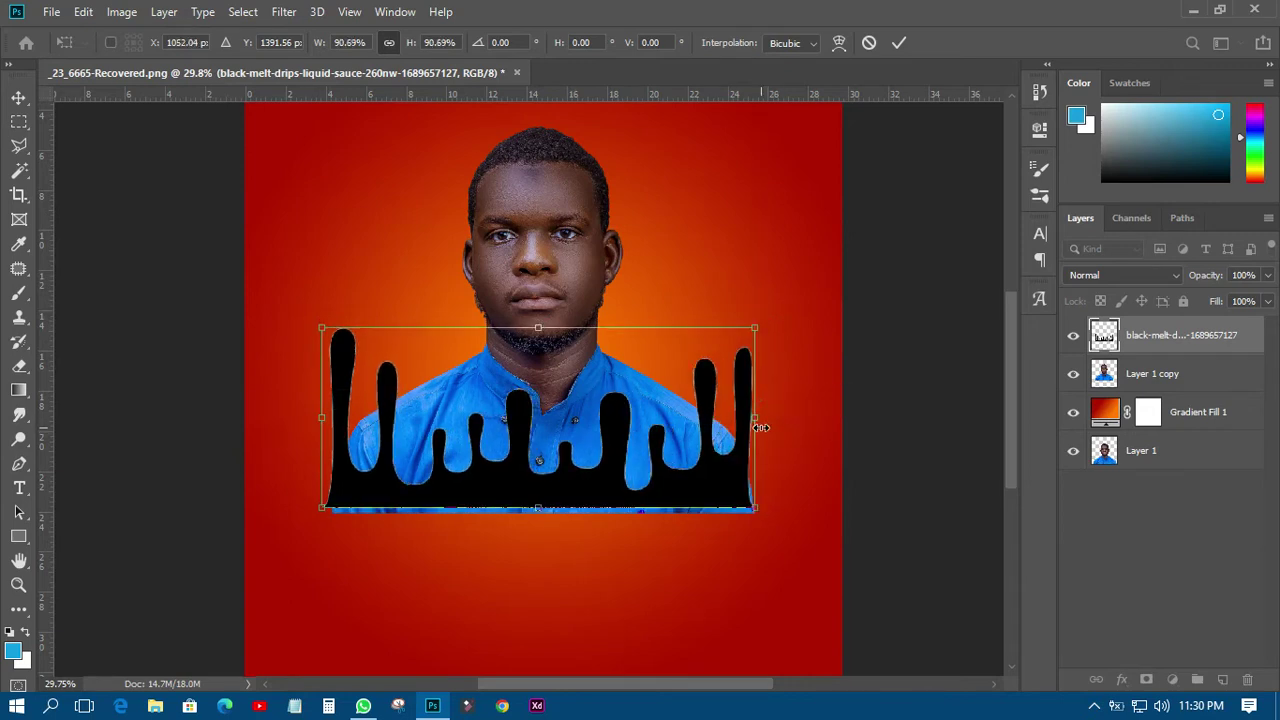
click(899, 42)
drag(681, 488, 686, 497)
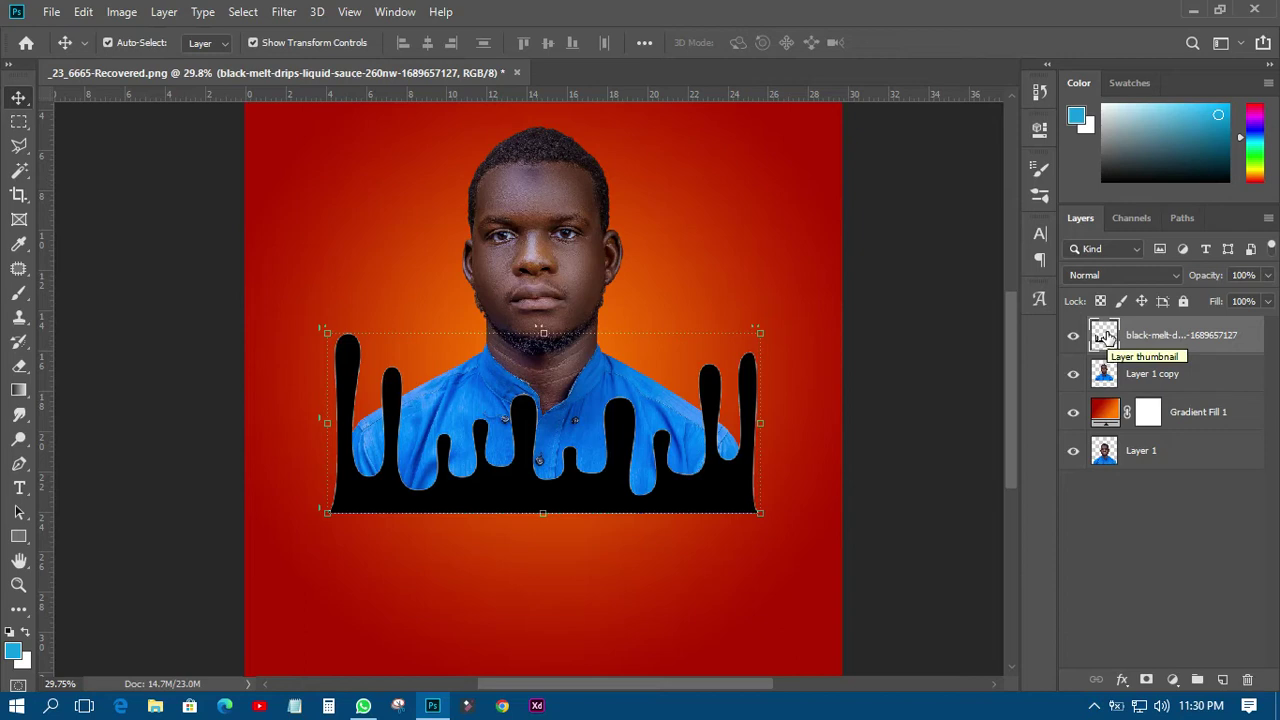
- Cut the drip outline out of Layer 1 copy's shirt with the black drips hidden, then shift the copy down-right
key(ctrl)
ctrl+click(1105, 337)
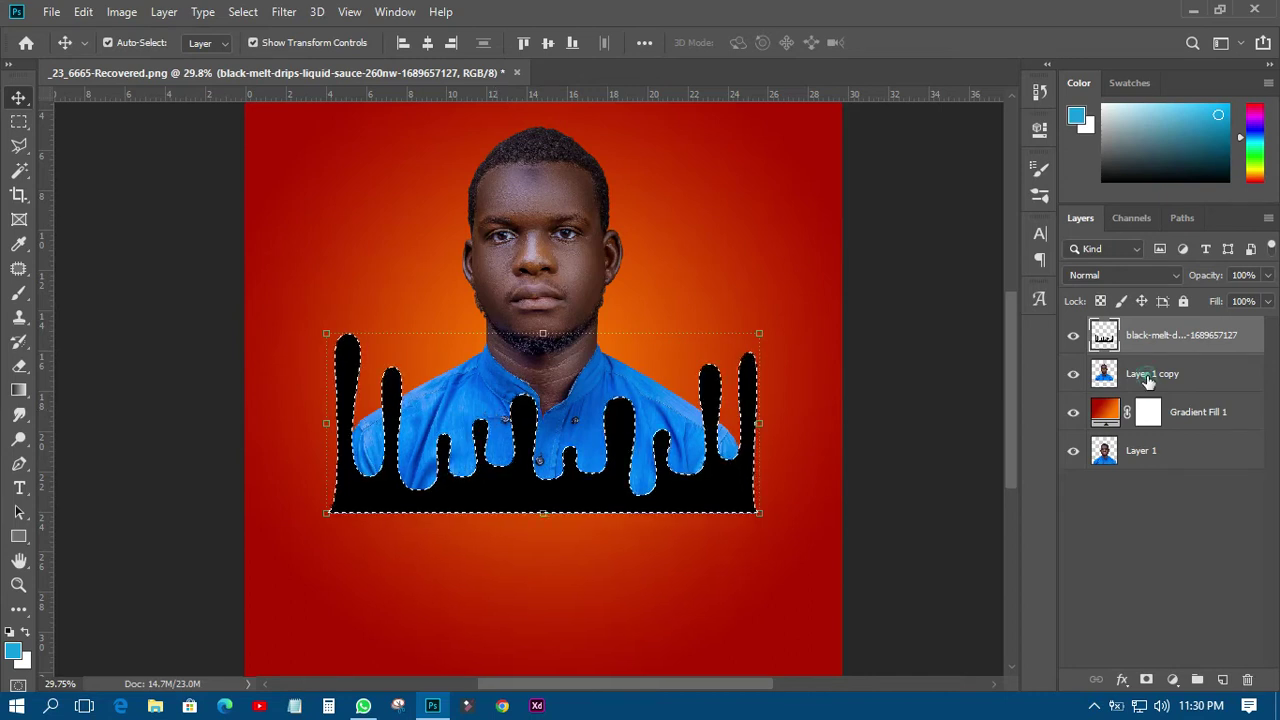
click(1162, 378)
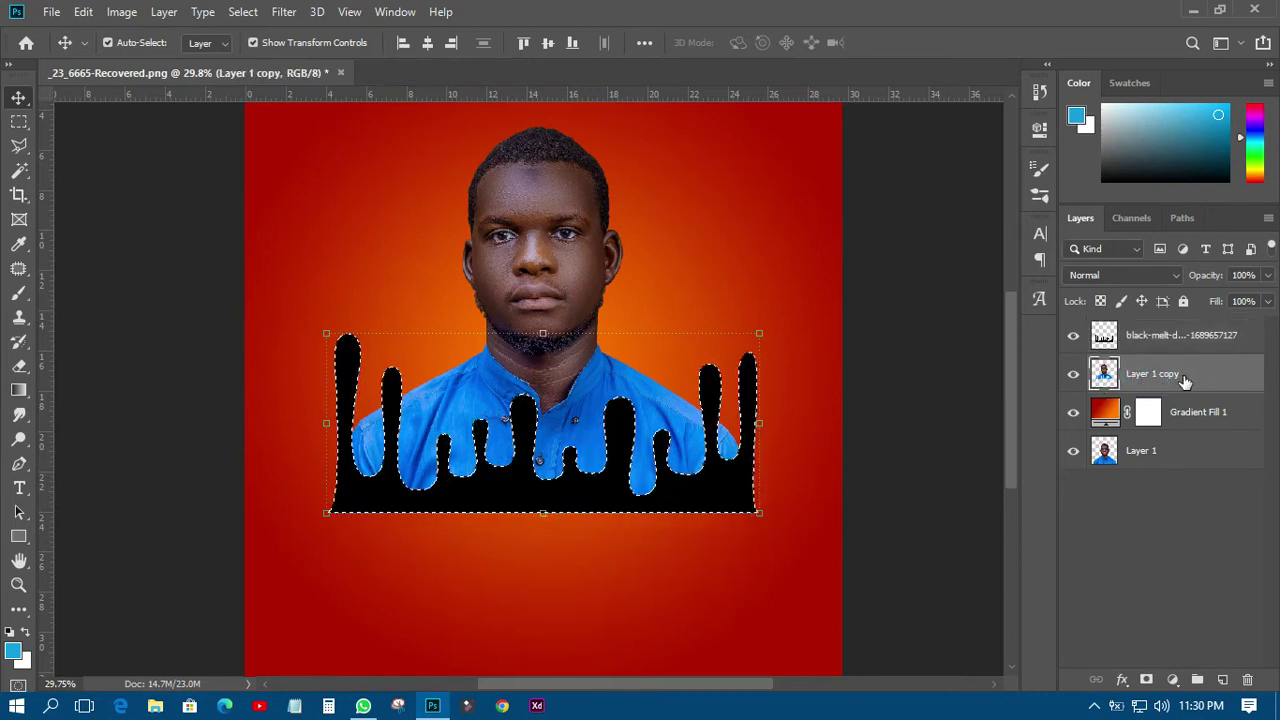
click(1073, 334)
key(ctrl+d)
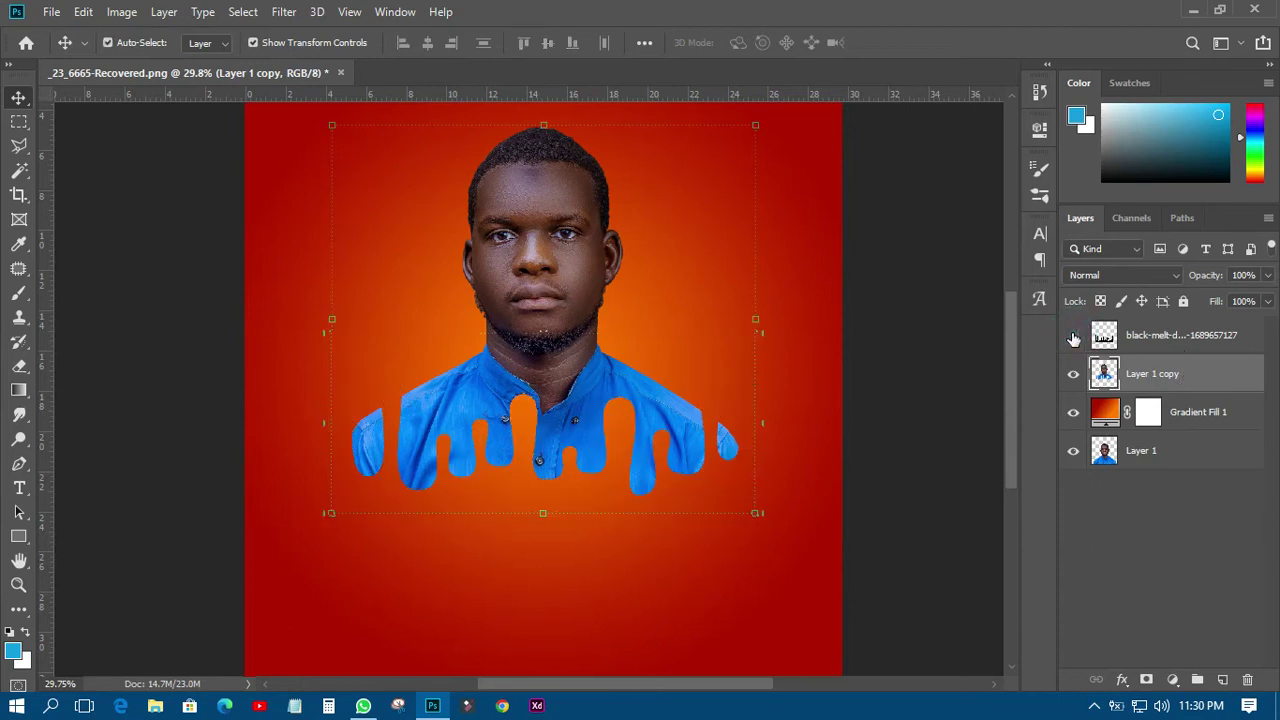
key(ctrl+0)
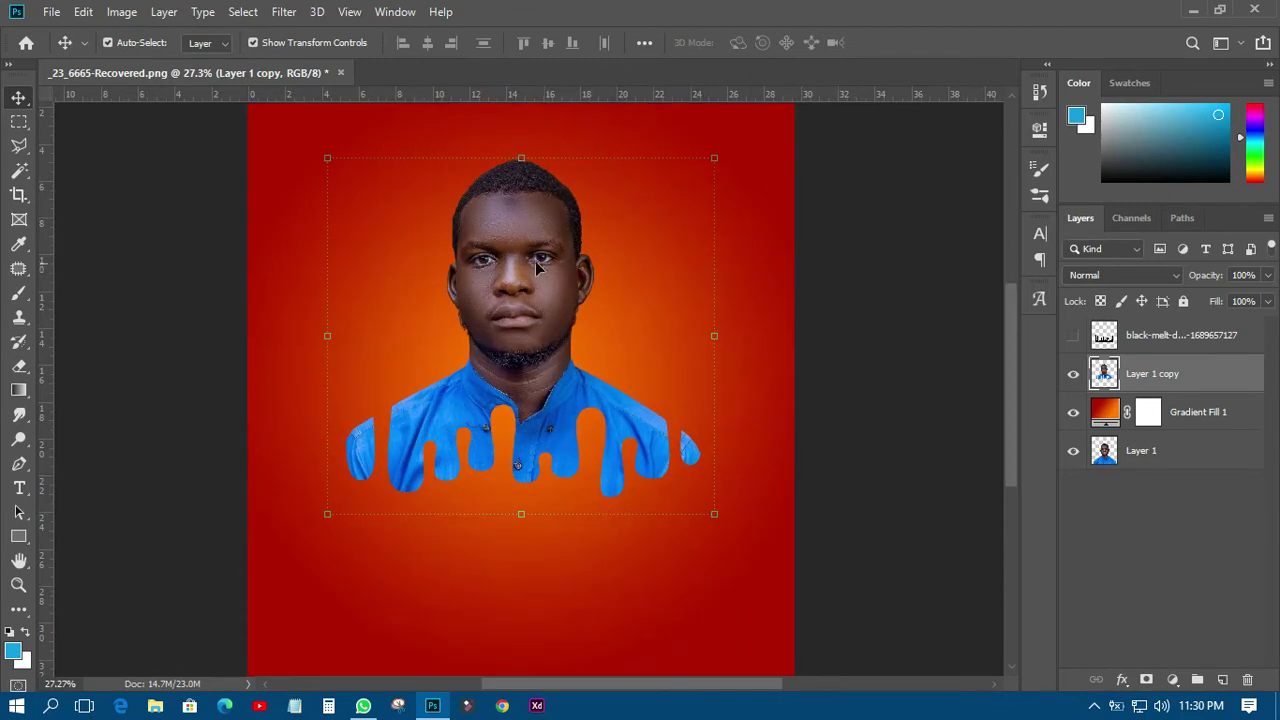
drag(529, 272, 542, 300)
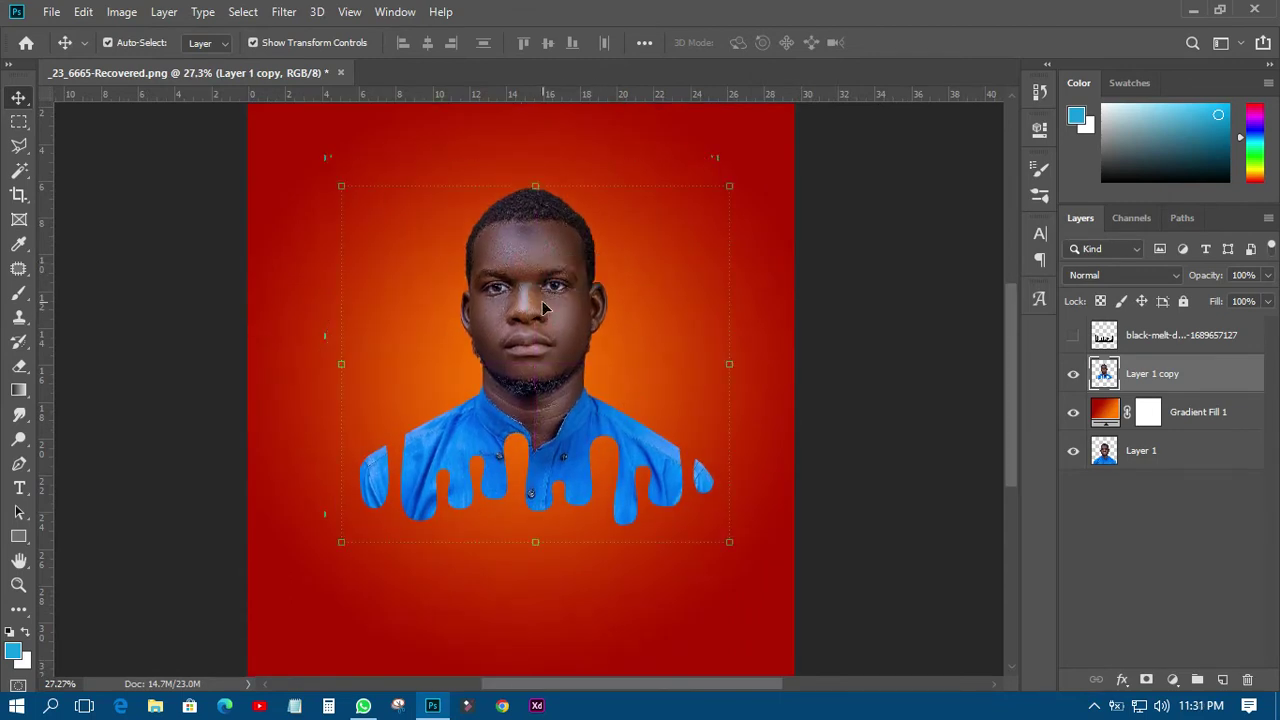
drag(19, 536, 104, 572)
- Draw a large circle, fill it white, and place Ellipse 1 below Layer 1 copy
drag(335, 139, 757, 517)
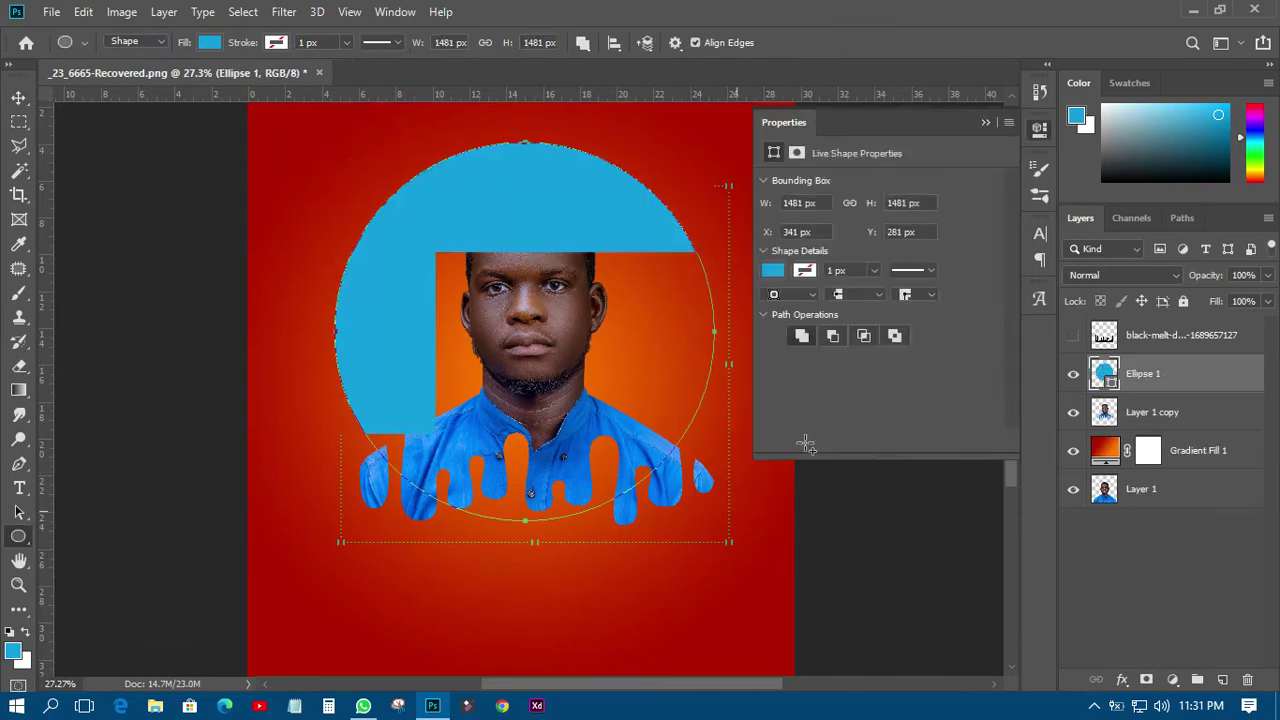
double_click(1113, 385)
drag(817, 214, 714, 149)
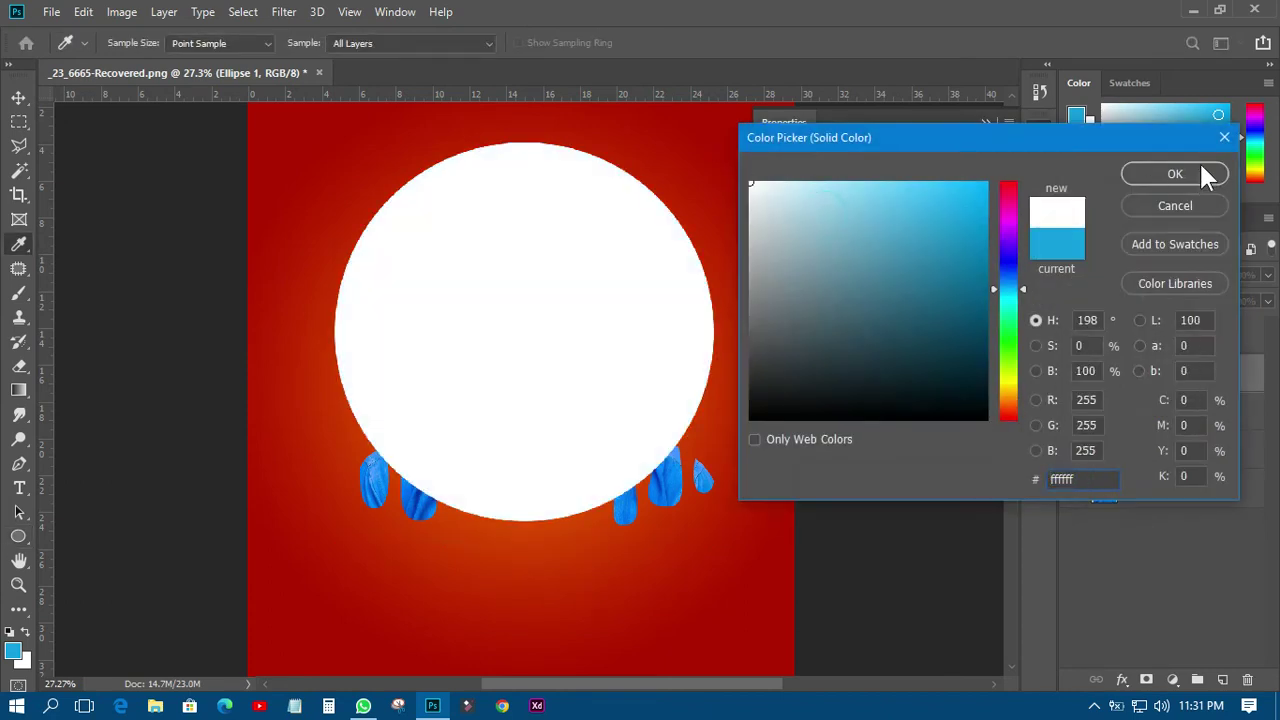
click(1175, 174)
drag(1143, 370, 1160, 420)
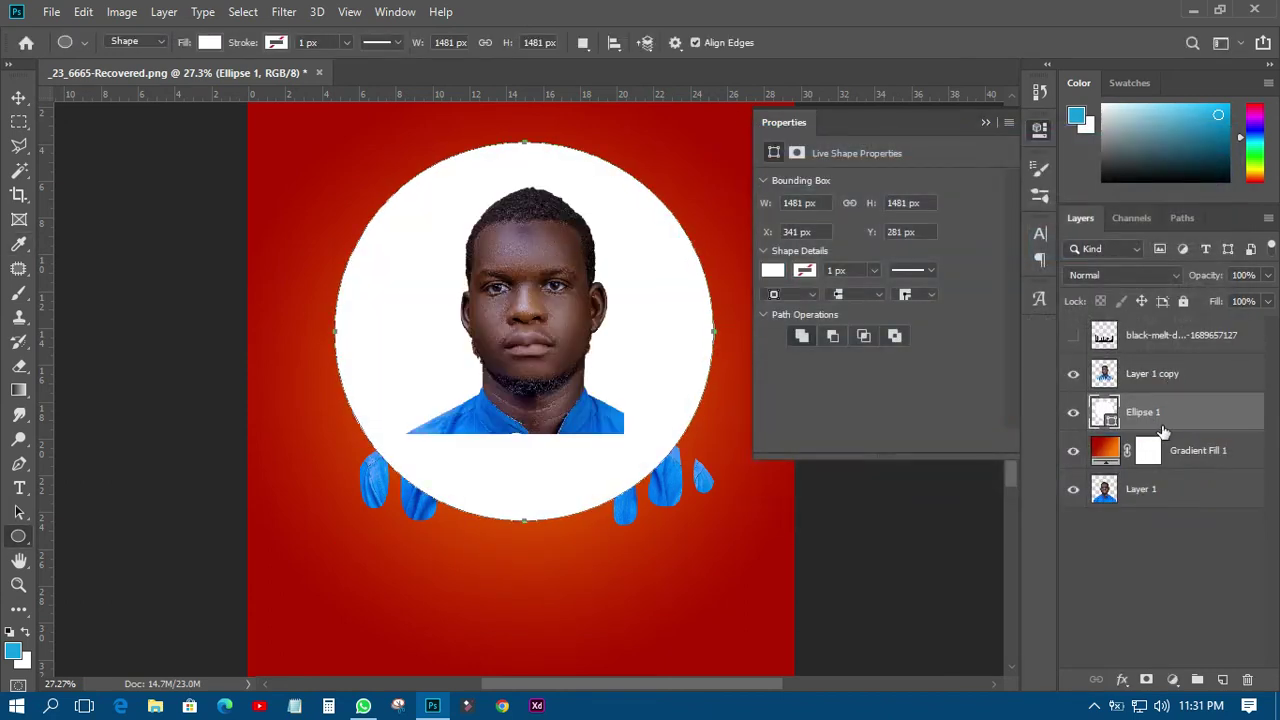
click(1040, 129)
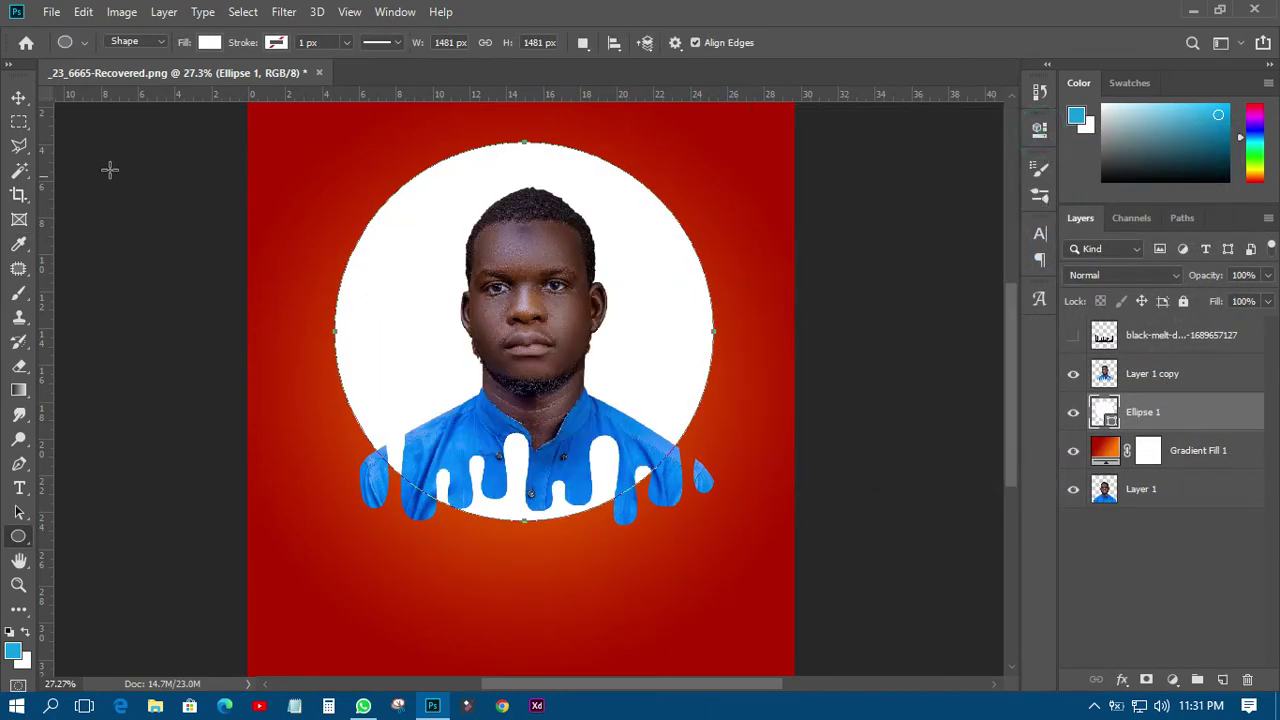
- Shrink the white circle from its centre and shift it slightly up and right
click(18, 97)
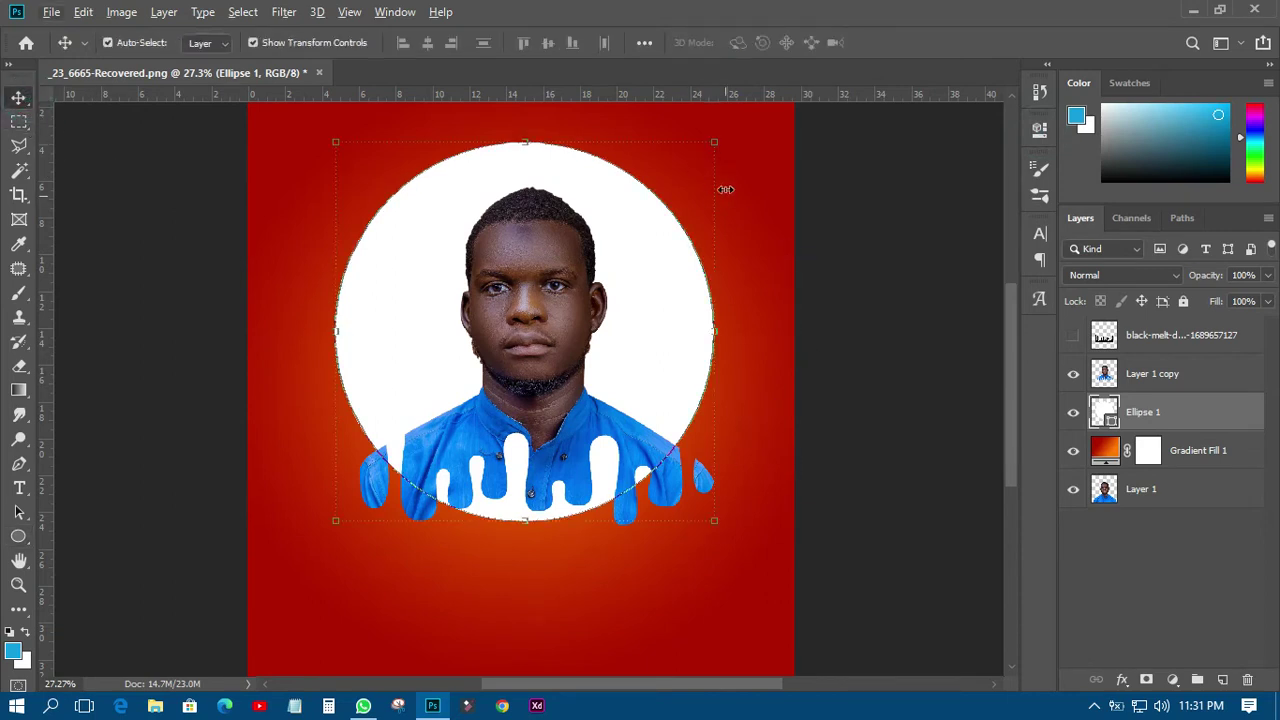
drag(716, 144, 690, 186)
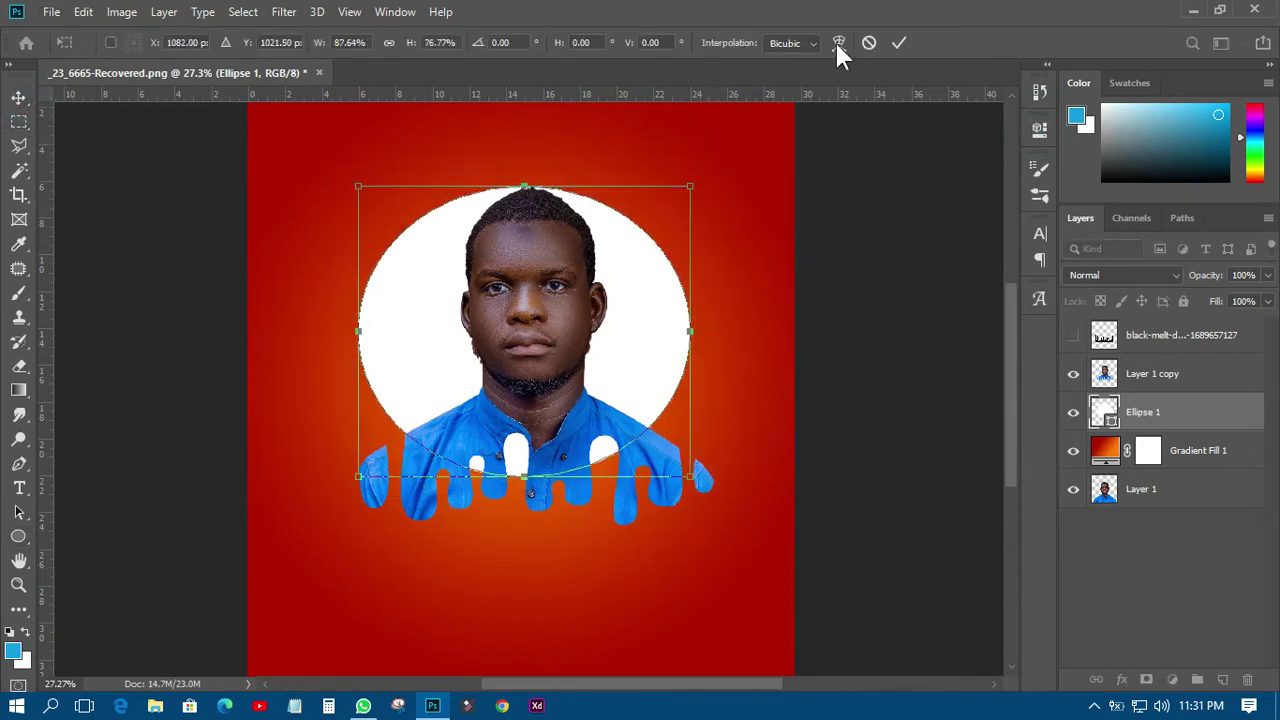
click(862, 42)
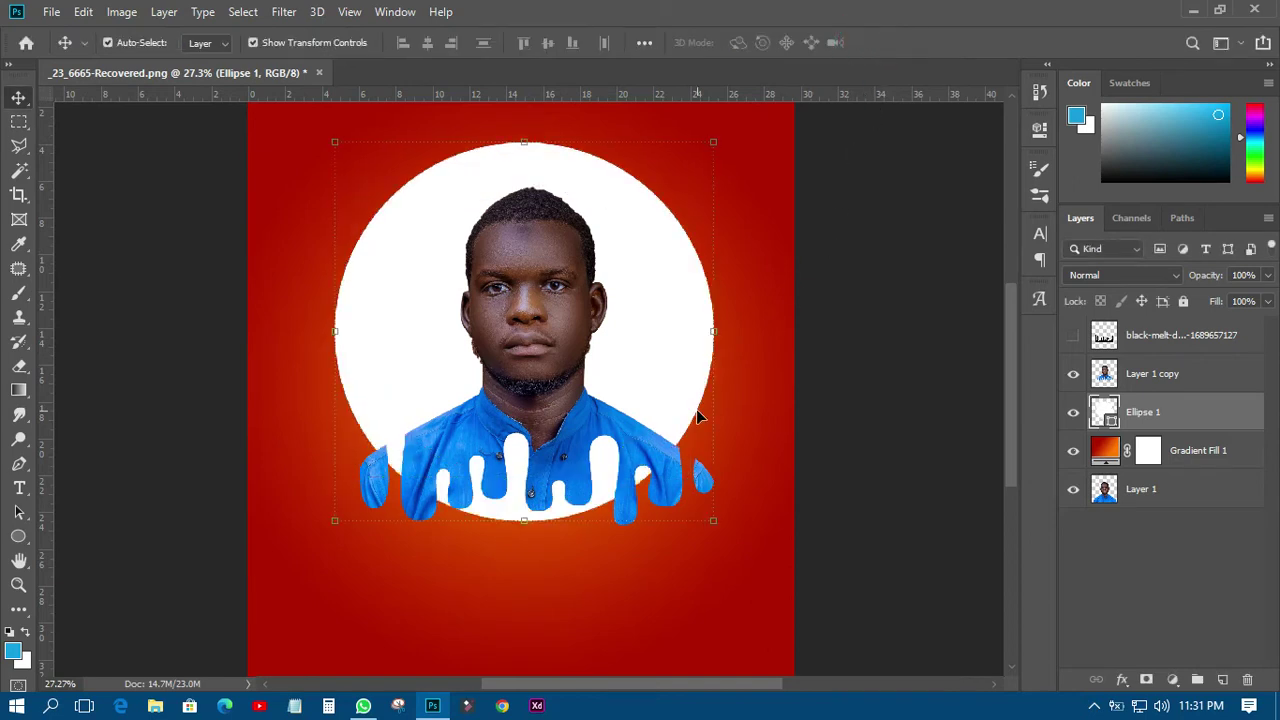
drag(712, 145, 666, 190)
click(900, 40)
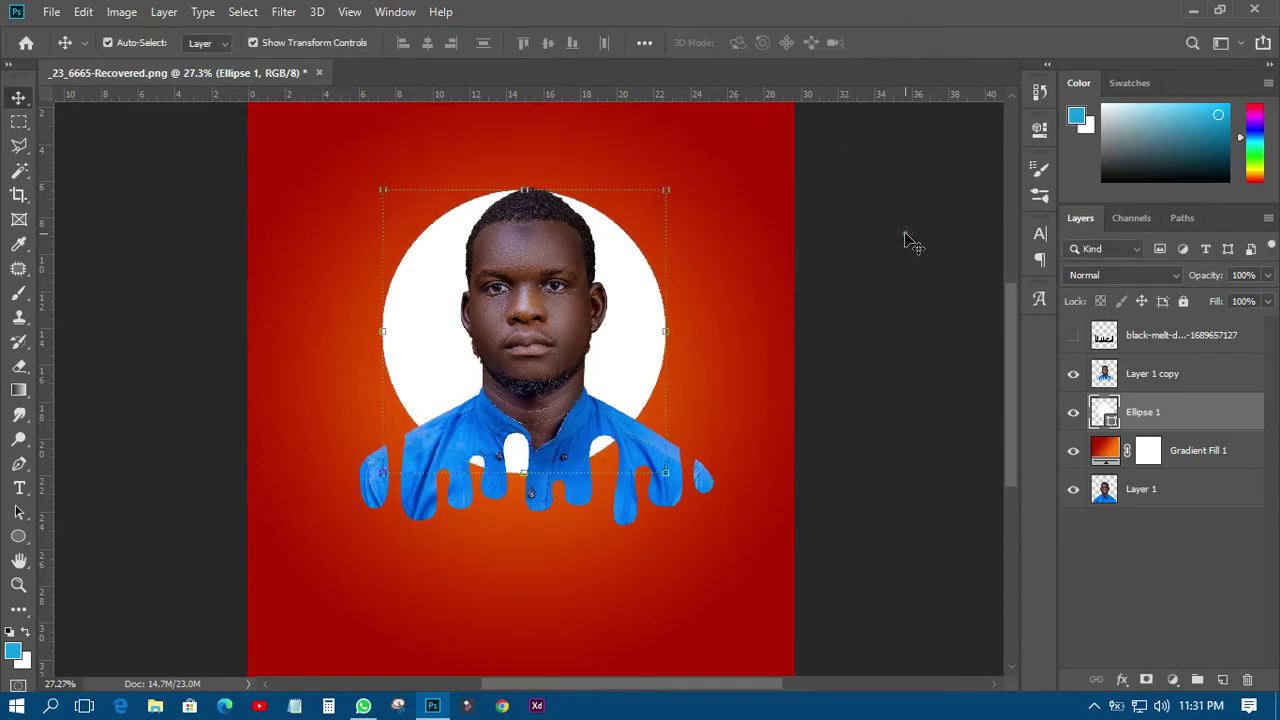
click(645, 326)
drag(645, 326, 656, 309)
- Move the drip-cut portrait copy slightly down
scroll(580, 490, down, 3)
scroll(579, 486, up, 1)
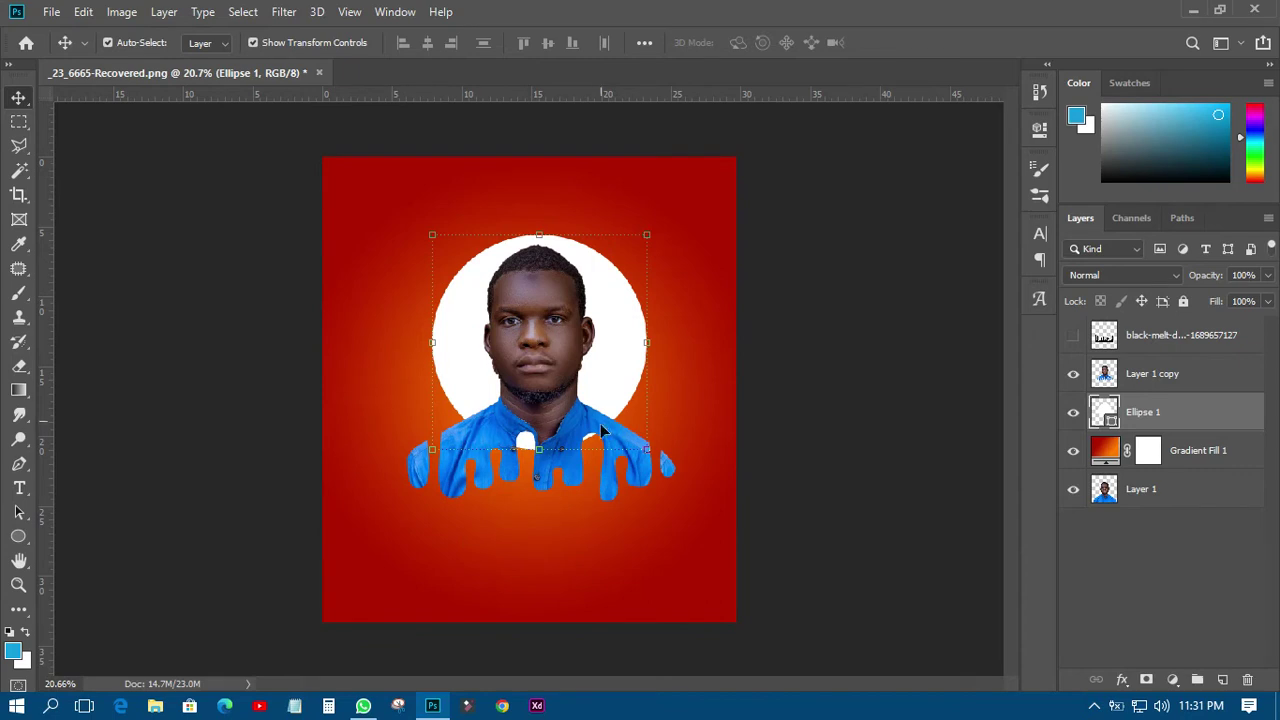
mouse_move(530, 352)
mouse_down()
mouse_move(538, 390)
mouse_move(528, 364)
mouse_up()
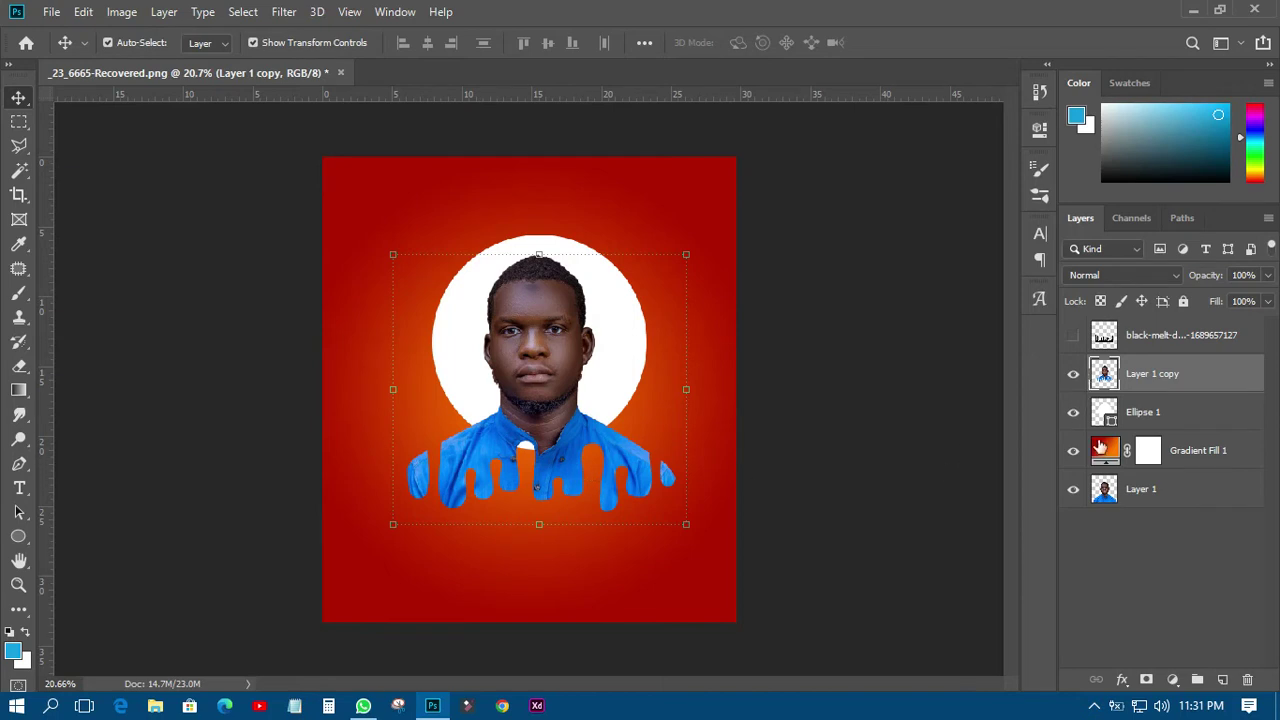
- Put Layer 1 above the copy, hide the copy and circle, then raise and shrink Layer 1
drag(1134, 497, 1103, 378)
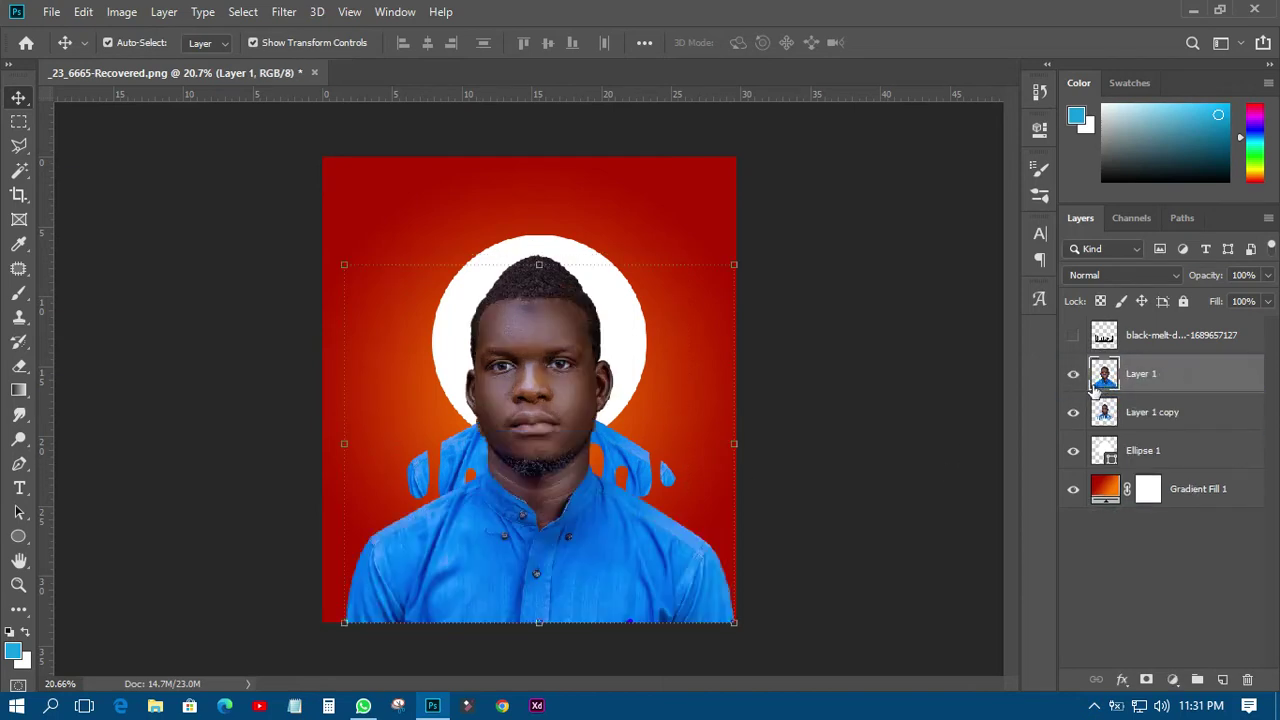
click(1073, 413)
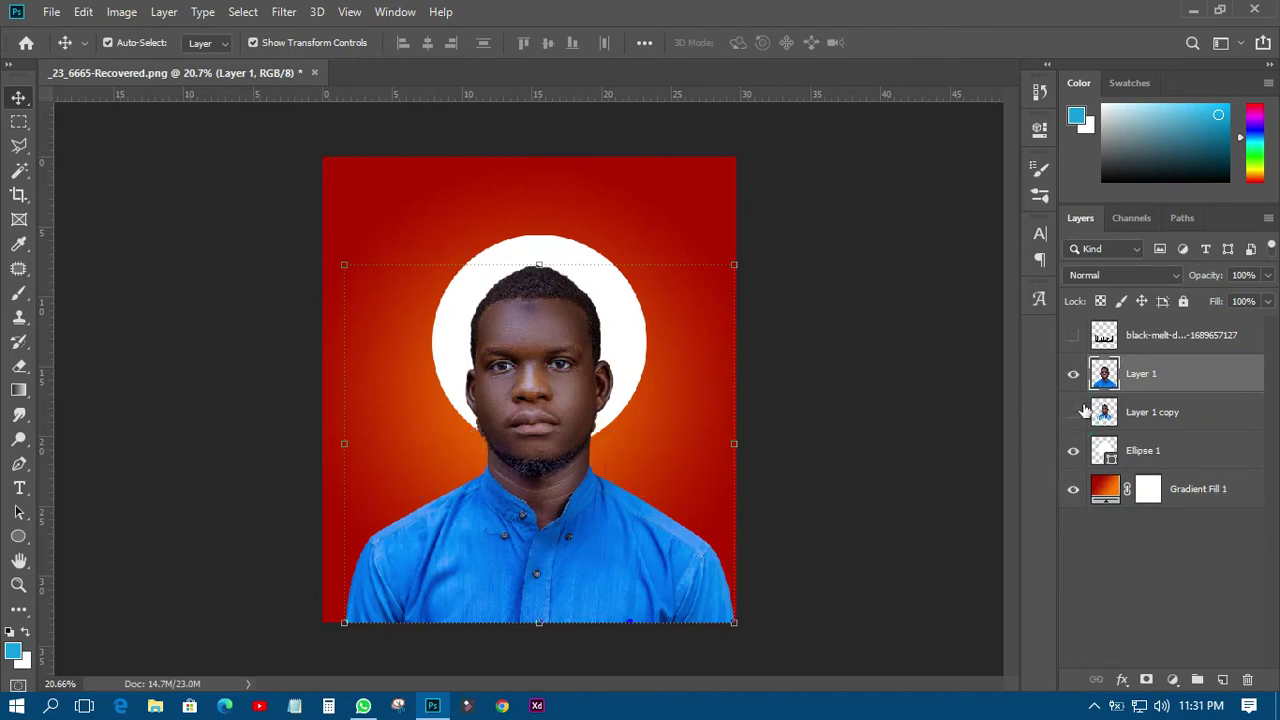
click(1072, 452)
drag(533, 447, 535, 346)
drag(717, 176, 698, 197)
click(902, 44)
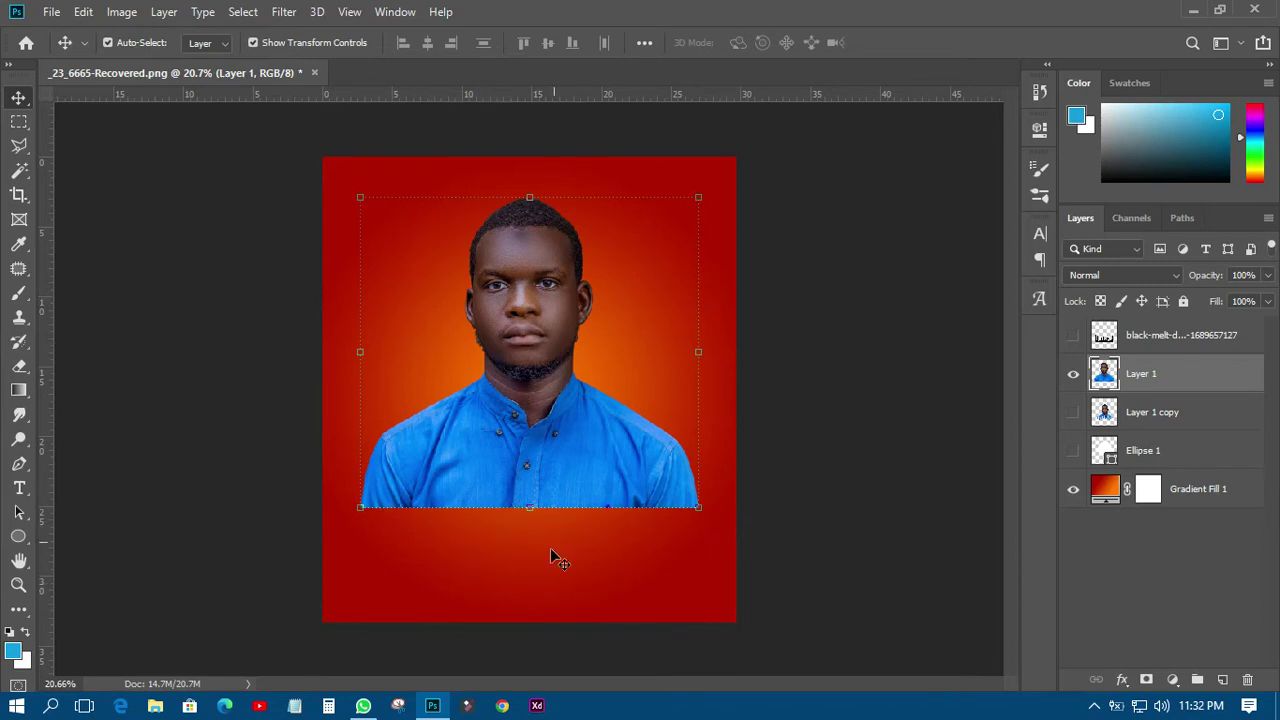
- Open Filter > Liquify and dismiss the graphics acceleration notice
click(285, 13)
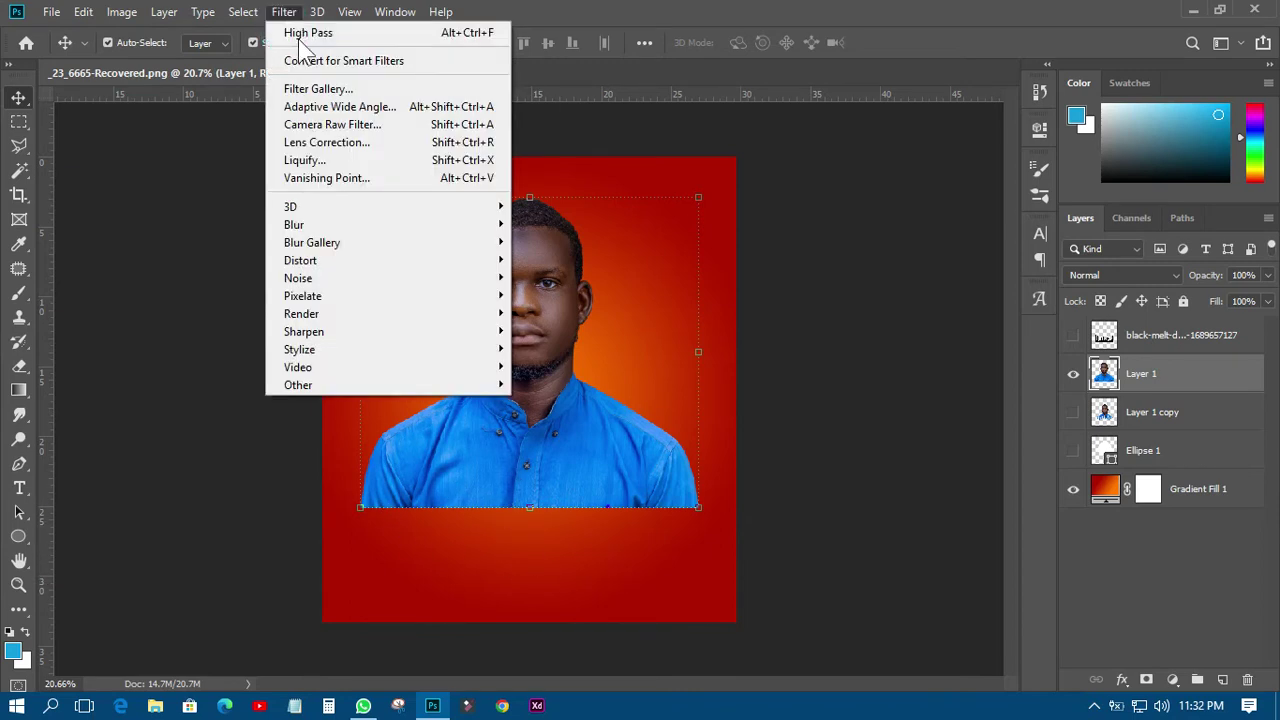
click(318, 161)
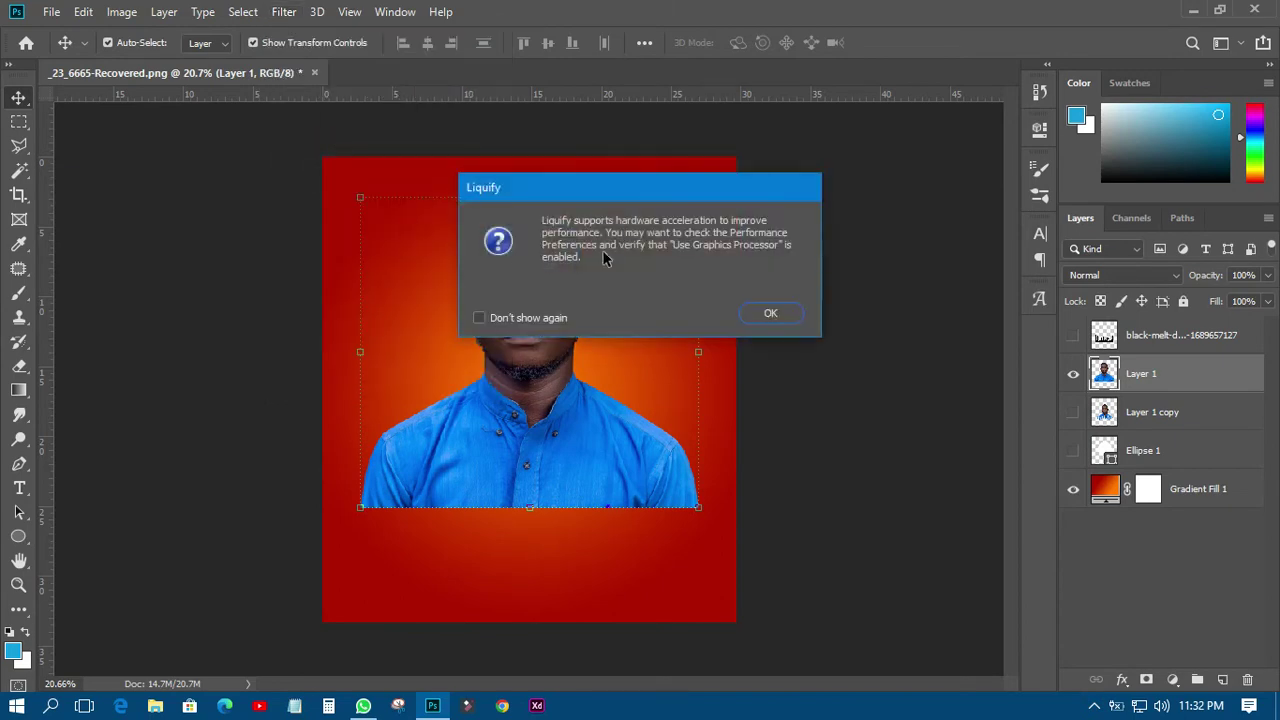
click(770, 311)
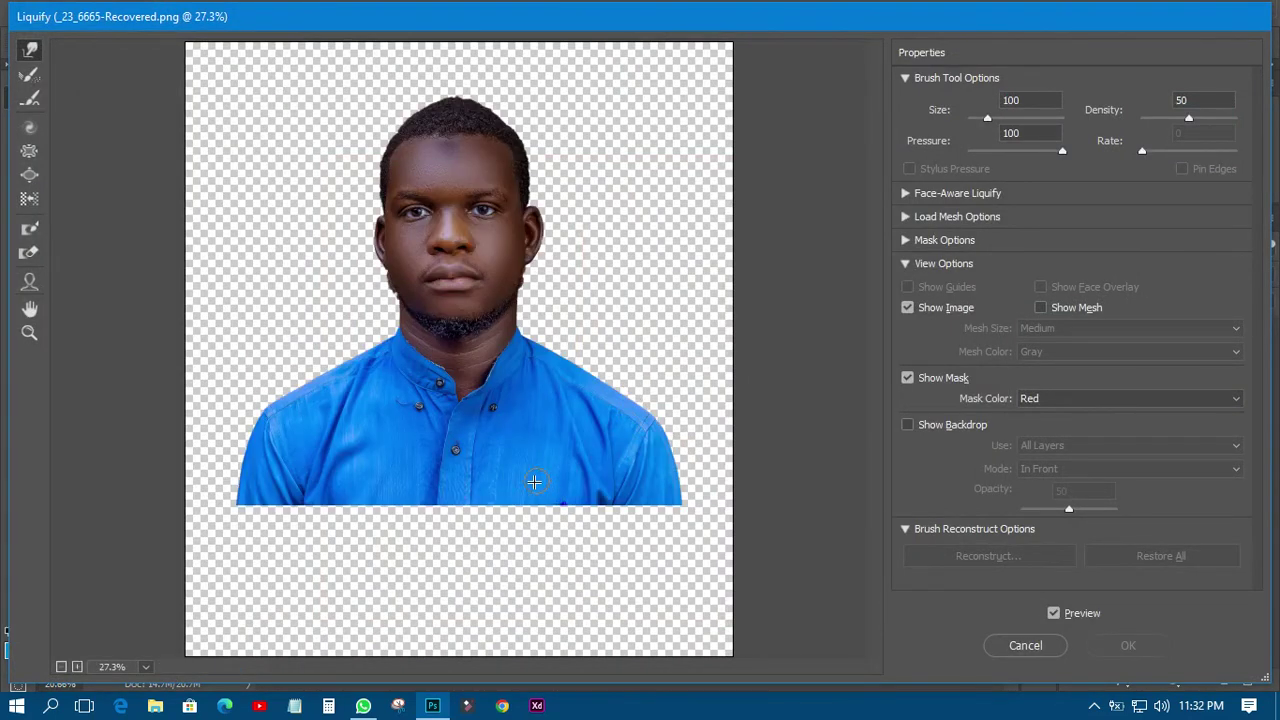
- With an enlarged Forward Warp brush, pull the shirt hem down into drips across its width
mouse_move(268, 490)
mouse_down()
mouse_move(246, 557)
mouse_move(268, 548)
mouse_up()
key(bracketright)
key(bracketright)
key(bracketright)
key(bracketright)
key(bracketright)
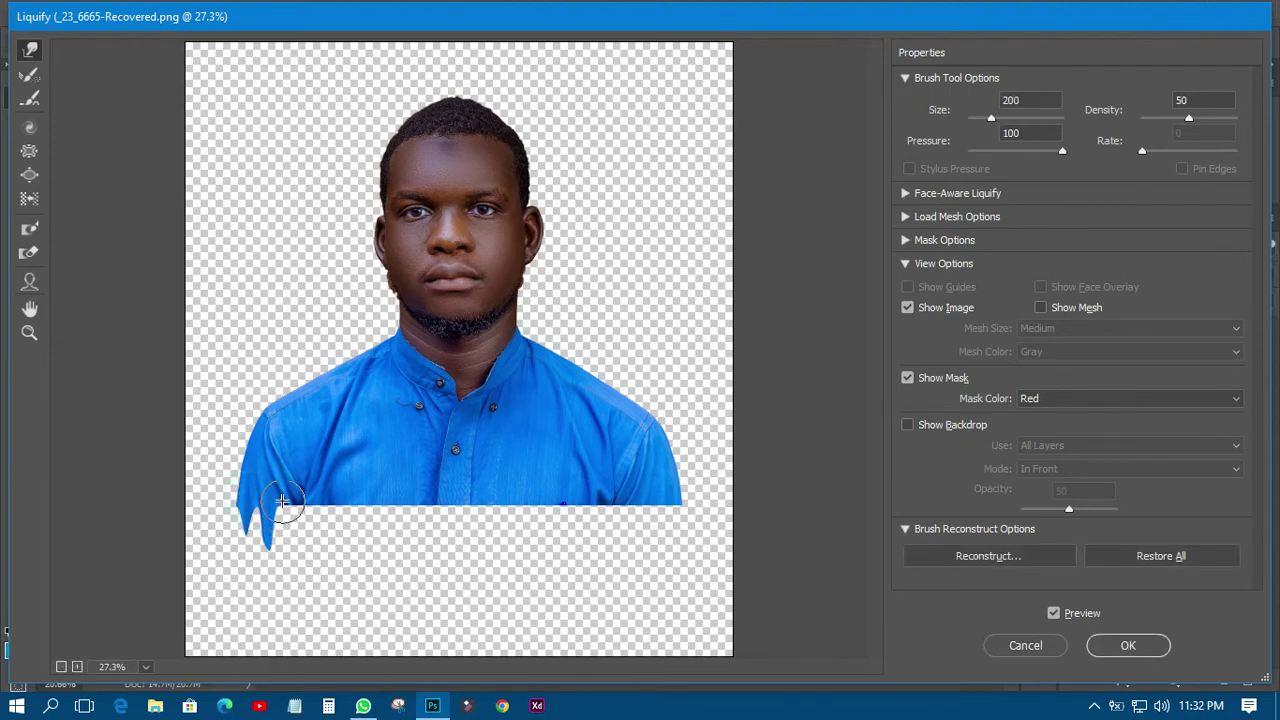
mouse_move(286, 509)
mouse_down()
mouse_move(286, 566)
mouse_move(309, 591)
mouse_up()
mouse_move(335, 498)
mouse_down()
mouse_move(346, 594)
mouse_move(366, 586)
mouse_up()
drag(380, 500, 390, 592)
mouse_move(430, 498)
mouse_down()
mouse_move(428, 600)
mouse_move(444, 542)
mouse_move(437, 494)
mouse_move(449, 591)
mouse_up()
mouse_move(468, 492)
mouse_down()
mouse_move(482, 575)
mouse_move(523, 611)
mouse_move(551, 603)
mouse_up()
drag(535, 490, 554, 563)
drag(585, 486, 578, 585)
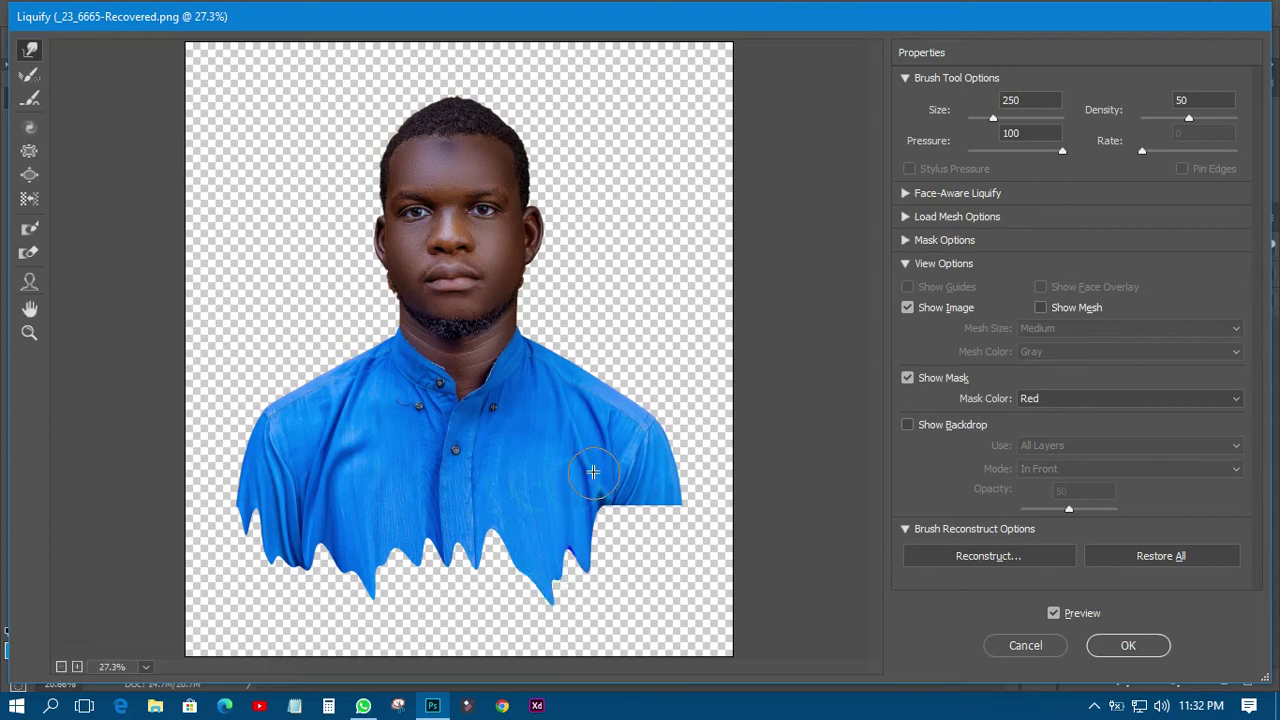
drag(628, 492, 637, 605)
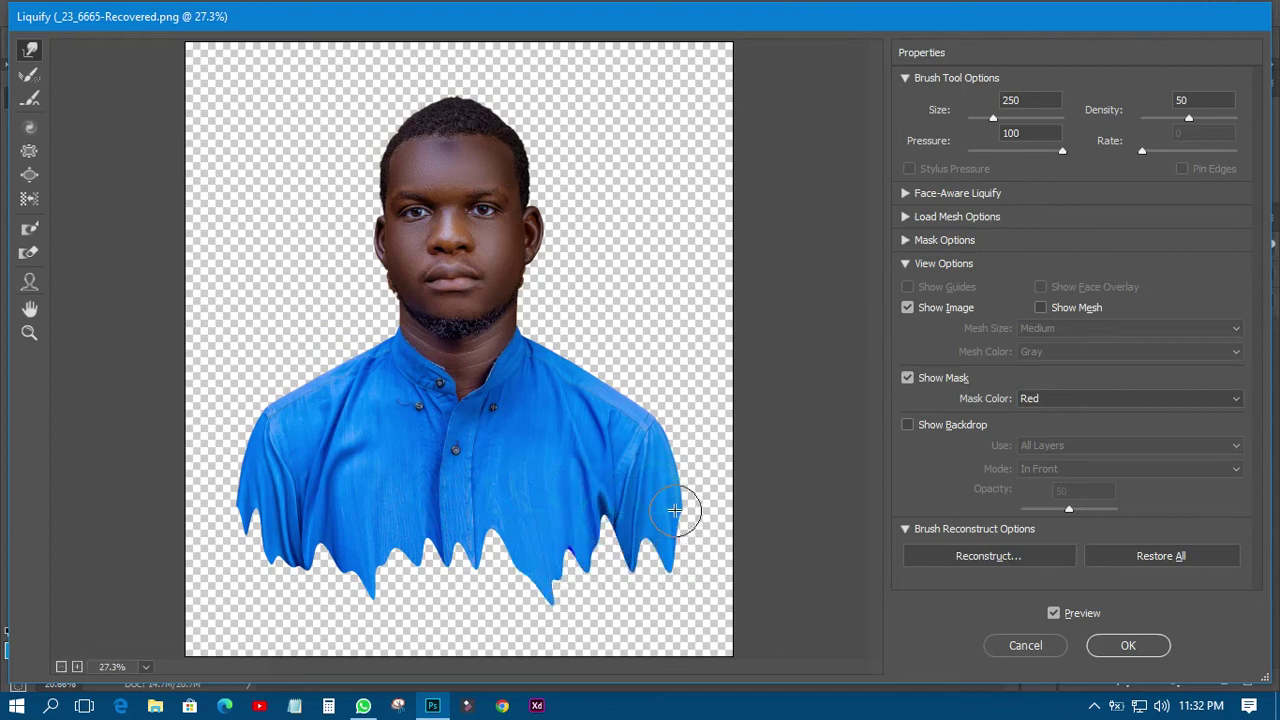
drag(678, 505, 672, 610)
drag(620, 500, 608, 598)
drag(586, 517, 558, 618)
drag(537, 531, 509, 623)
mouse_move(491, 509)
mouse_down()
mouse_move(472, 610)
mouse_move(457, 523)
mouse_move(447, 612)
mouse_up()
drag(425, 505, 405, 612)
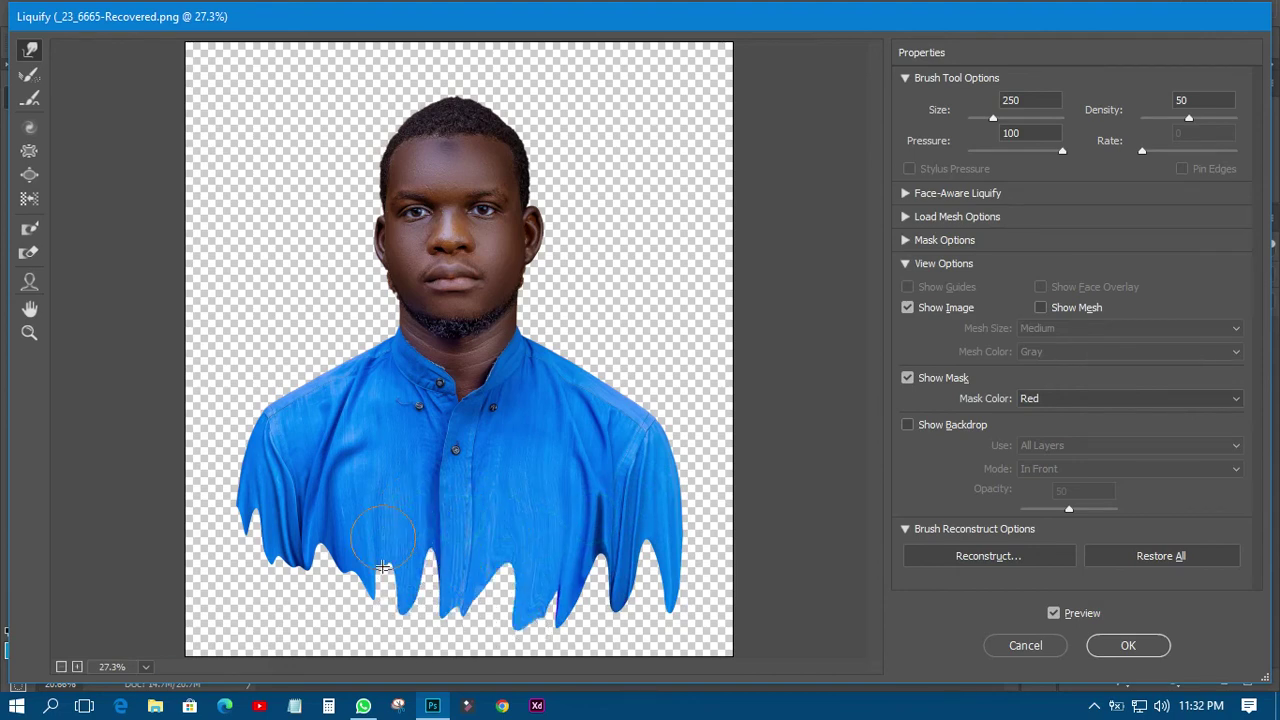
drag(370, 515, 352, 612)
drag(329, 517, 300, 610)
- Lengthen and reshape the shirt drips from lower-left to lower-right
mouse_move(294, 493)
mouse_down()
mouse_move(257, 597)
mouse_move(265, 500)
mouse_move(234, 603)
mouse_up()
drag(306, 534, 310, 660)
drag(382, 534, 392, 660)
drag(422, 537, 450, 652)
mouse_move(470, 525)
mouse_down()
mouse_move(490, 650)
mouse_move(535, 645)
mouse_up()
drag(563, 538, 590, 628)
mouse_move(600, 514)
mouse_down()
mouse_move(648, 645)
mouse_move(668, 645)
mouse_up()
drag(634, 543, 620, 640)
drag(517, 592, 508, 600)
drag(410, 565, 400, 640)
drag(355, 530, 343, 640)
drag(343, 570, 340, 645)
drag(330, 545, 310, 645)
mouse_move(290, 540)
mouse_down()
mouse_move(275, 645)
mouse_move(255, 645)
mouse_up()
- Fill the remaining gaps along the shirt bottom and apply the Liquify warp
mouse_move(450, 578)
mouse_down()
mouse_move(455, 635)
mouse_move(485, 648)
mouse_move(425, 645)
mouse_up()
drag(481, 544, 495, 640)
drag(515, 565, 530, 645)
drag(560, 565, 585, 645)
drag(609, 574, 612, 645)
mouse_move(634, 597)
mouse_down()
mouse_move(640, 648)
mouse_move(655, 648)
mouse_up()
drag(448, 625, 495, 648)
drag(326, 560, 328, 648)
drag(285, 570, 282, 650)
click(1127, 645)
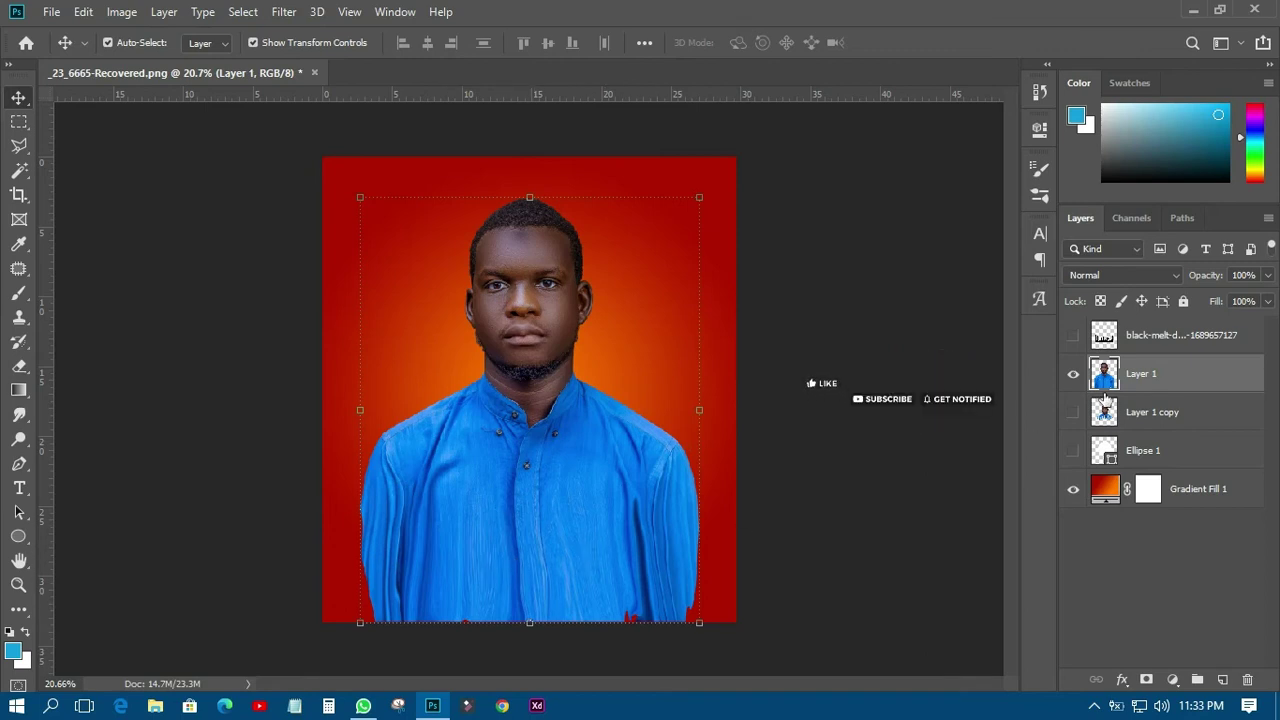
- Show the black drips layer and move it down over the lower shirt
click(1073, 335)
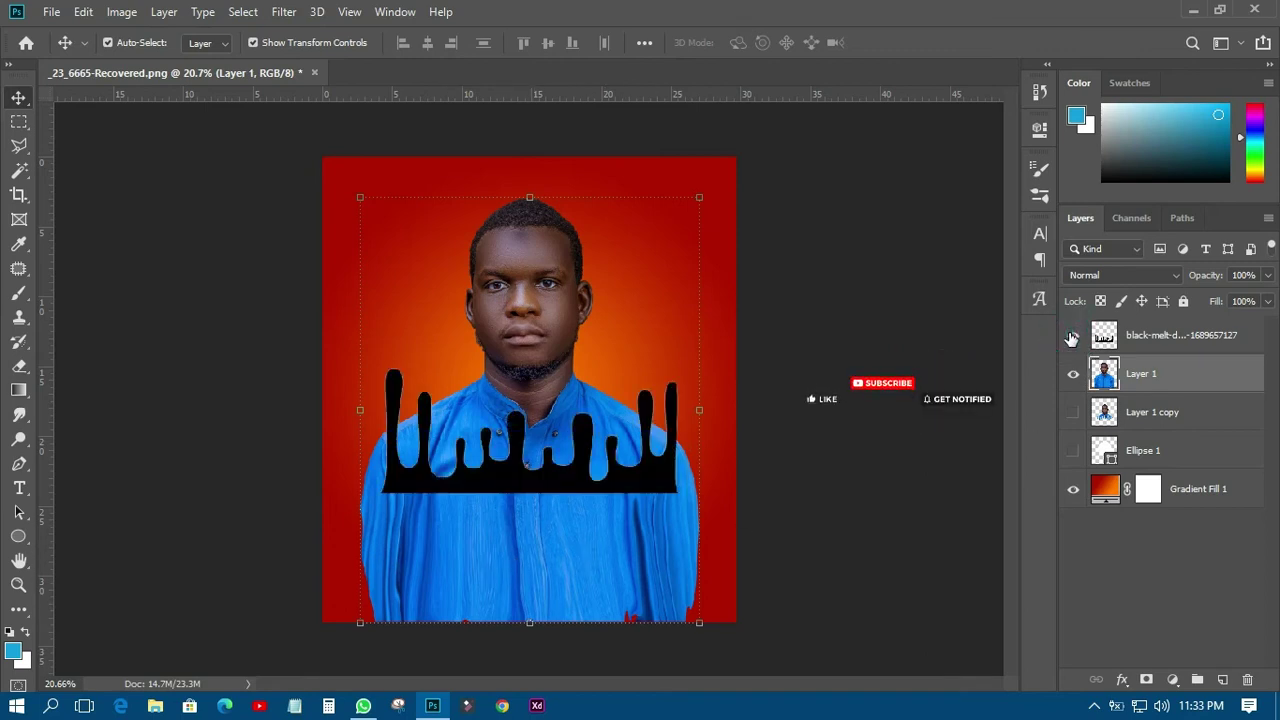
click(639, 474)
click(645, 489)
drag(646, 541, 650, 583)
- Widen the drips shape to about 115.57% on both sides and nudge it up slightly
drag(684, 537, 697, 524)
drag(380, 533, 353, 534)
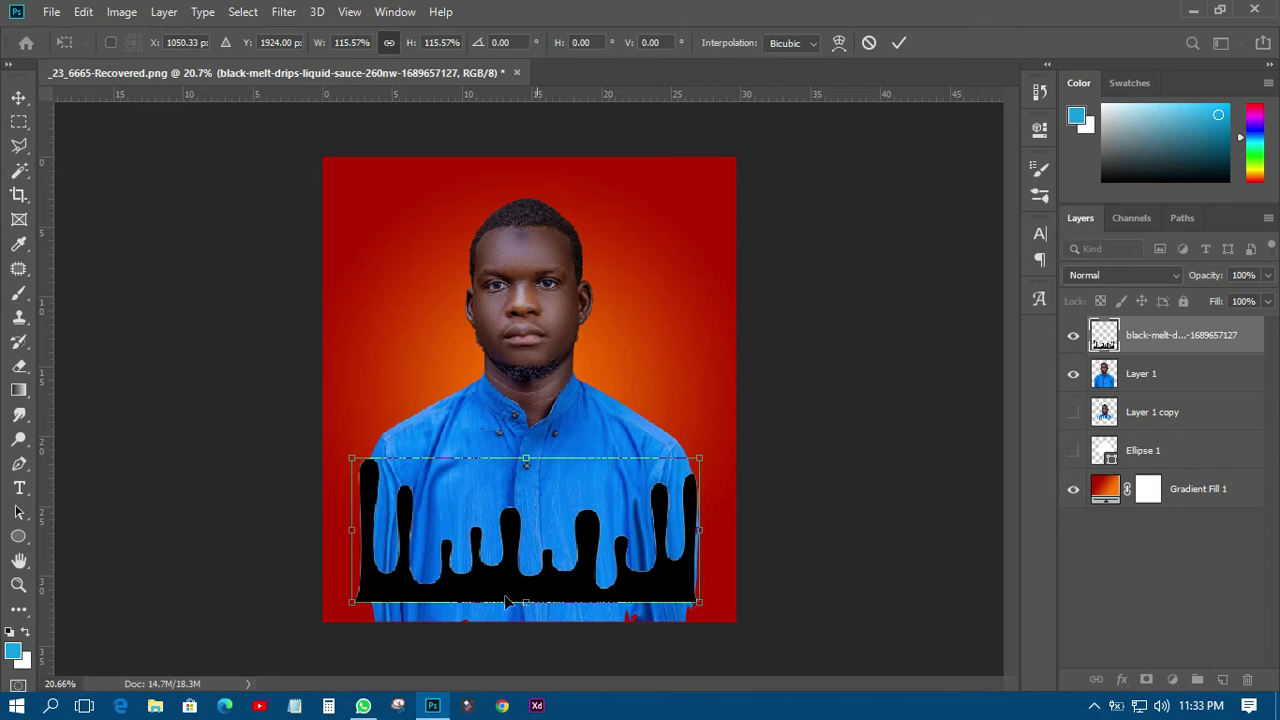
click(904, 37)
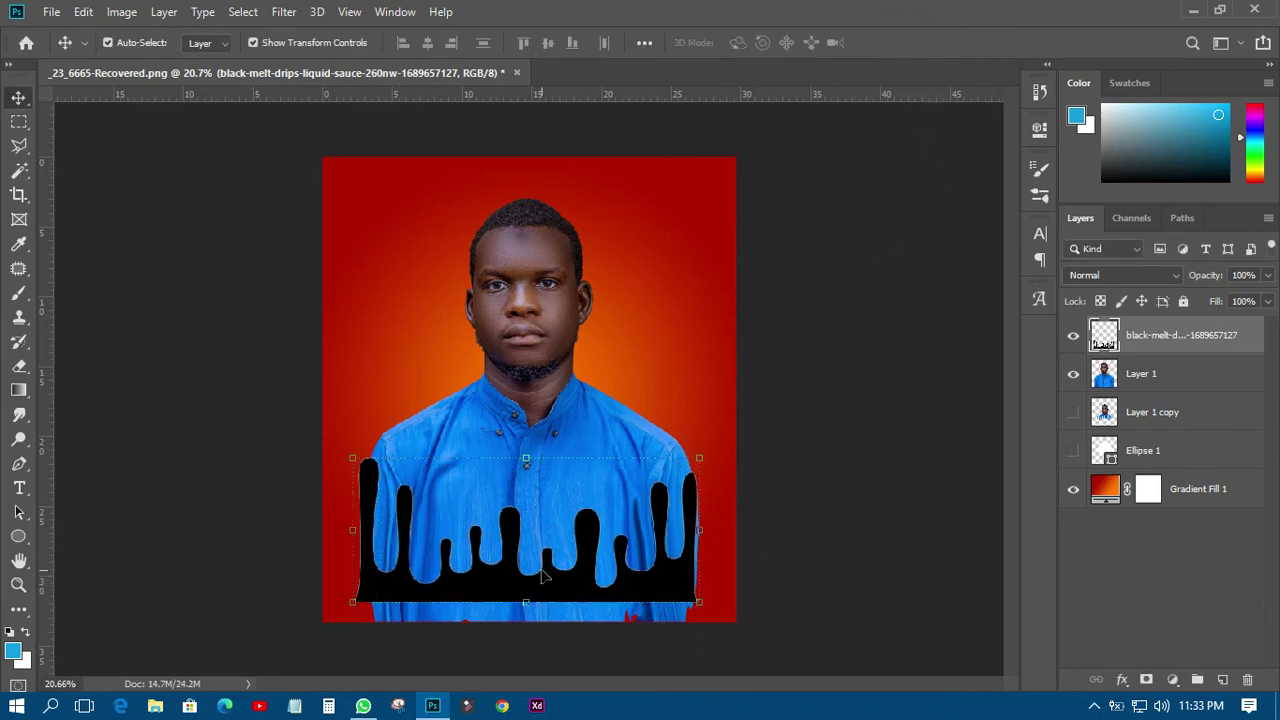
drag(590, 545, 592, 532)
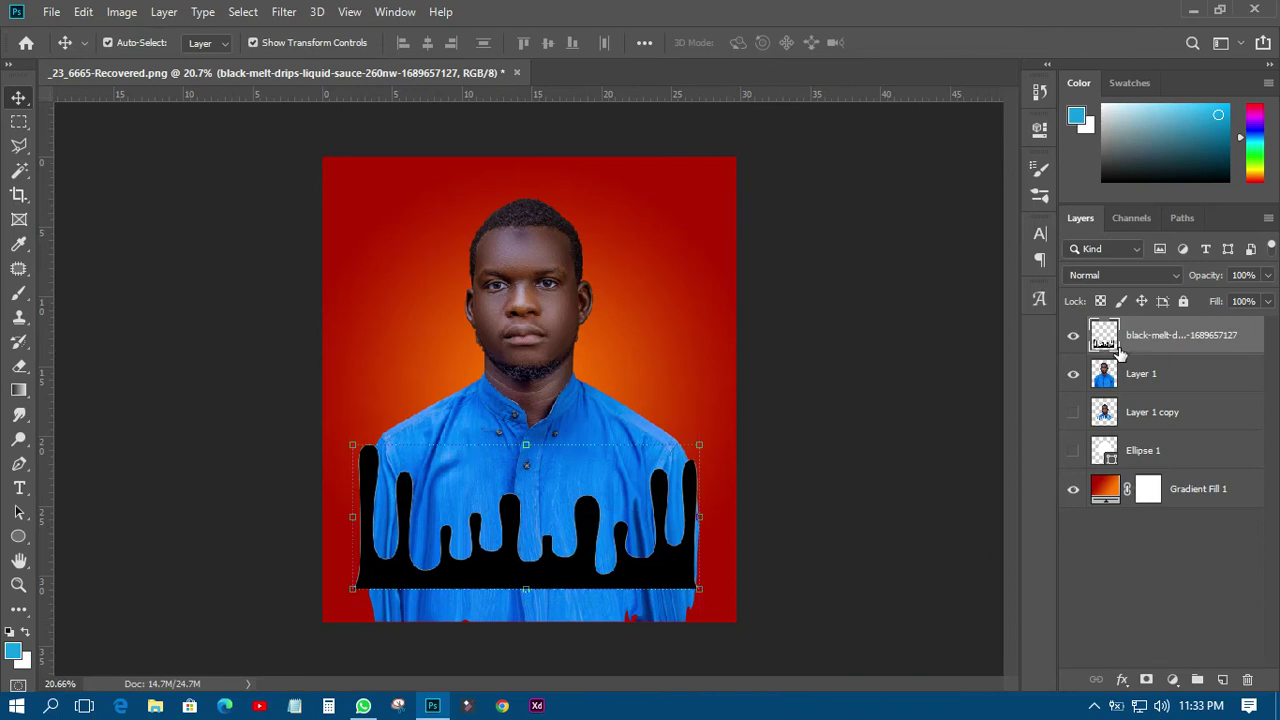
key(ctrl)
- Load the black drips as a selection, cut it from Layer 1's shirt, and deselect
ctrl+click(1107, 335)
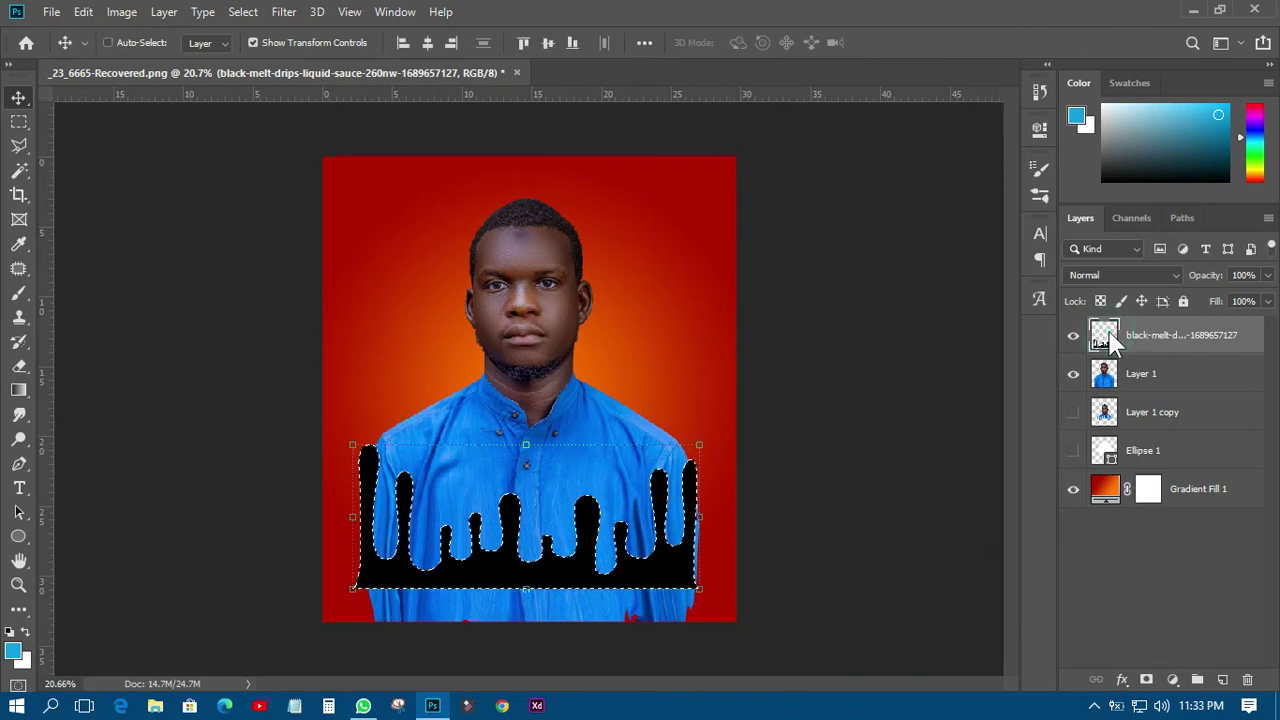
click(1148, 375)
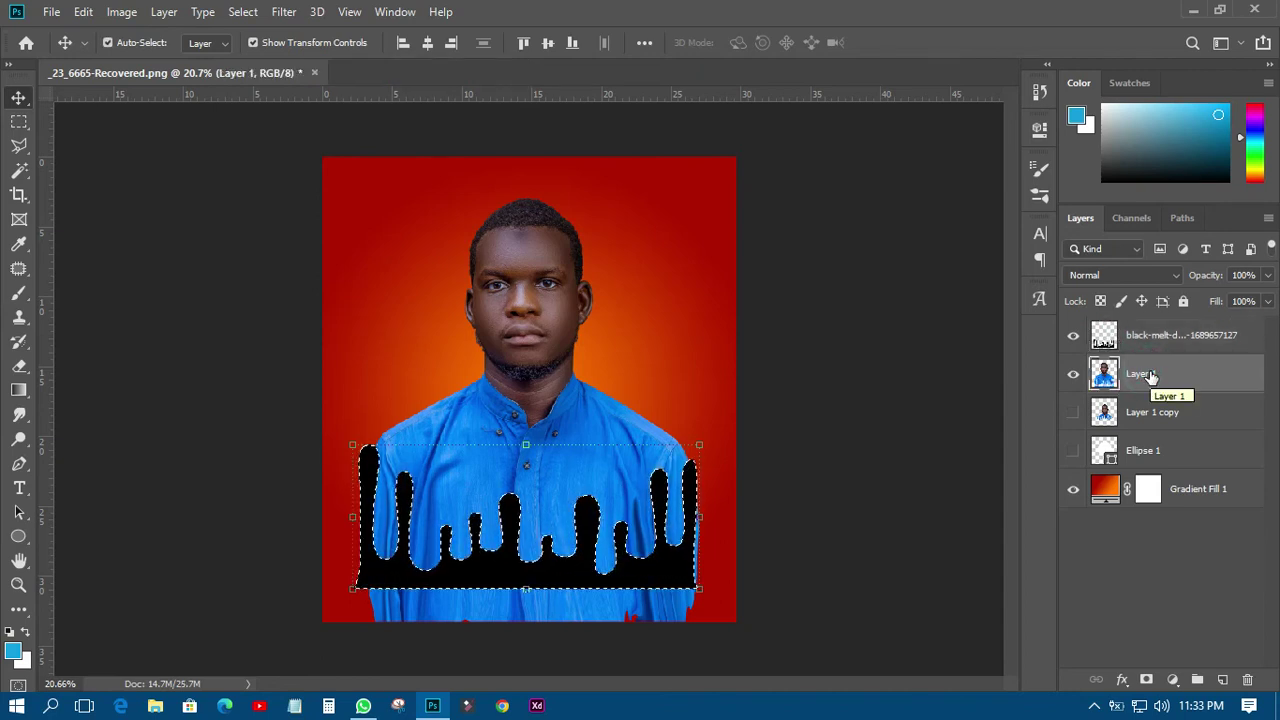
click(1074, 337)
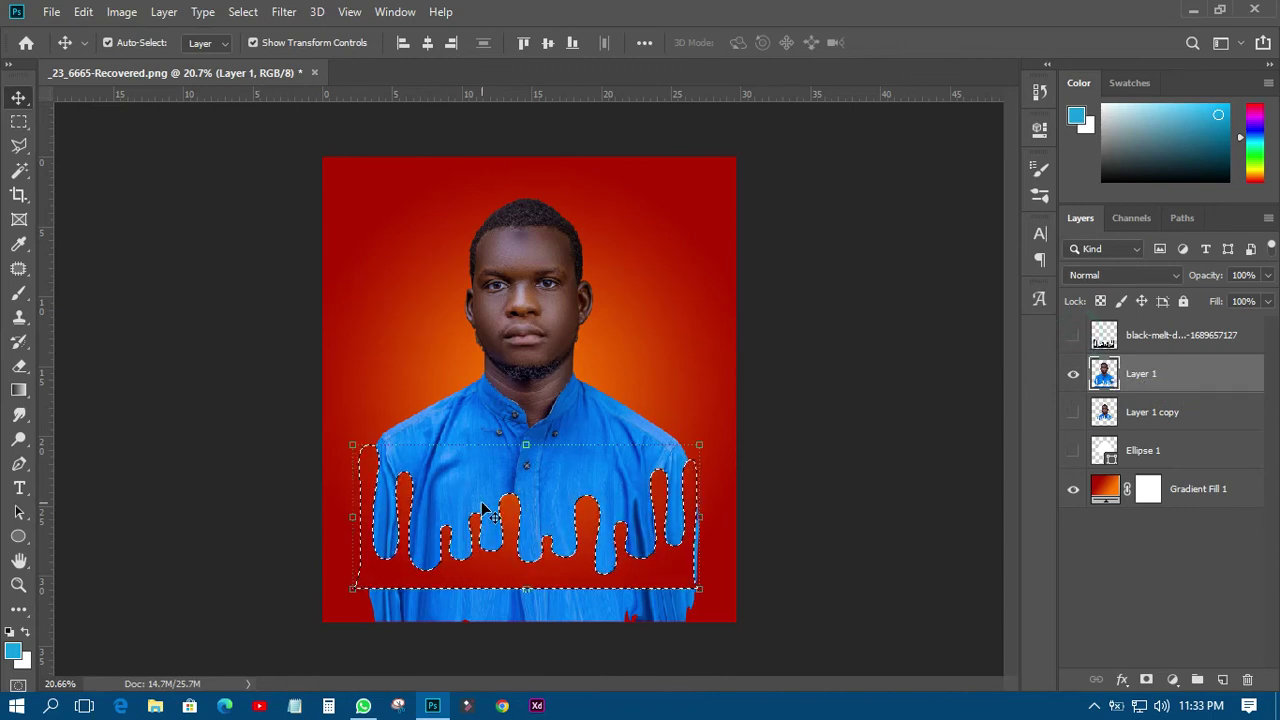
key(ctrl+d)
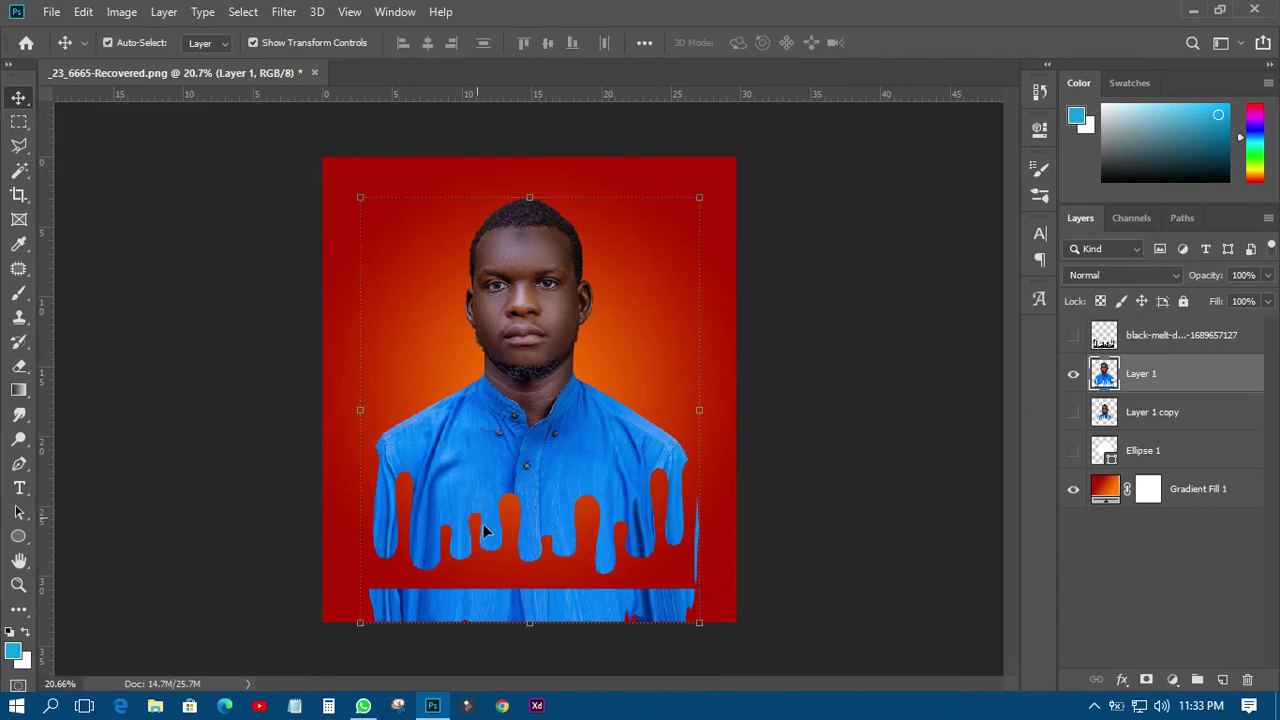
- Erase the leftover blue strip at the bottom with a large eraser and move the man slightly down
click(24, 366)
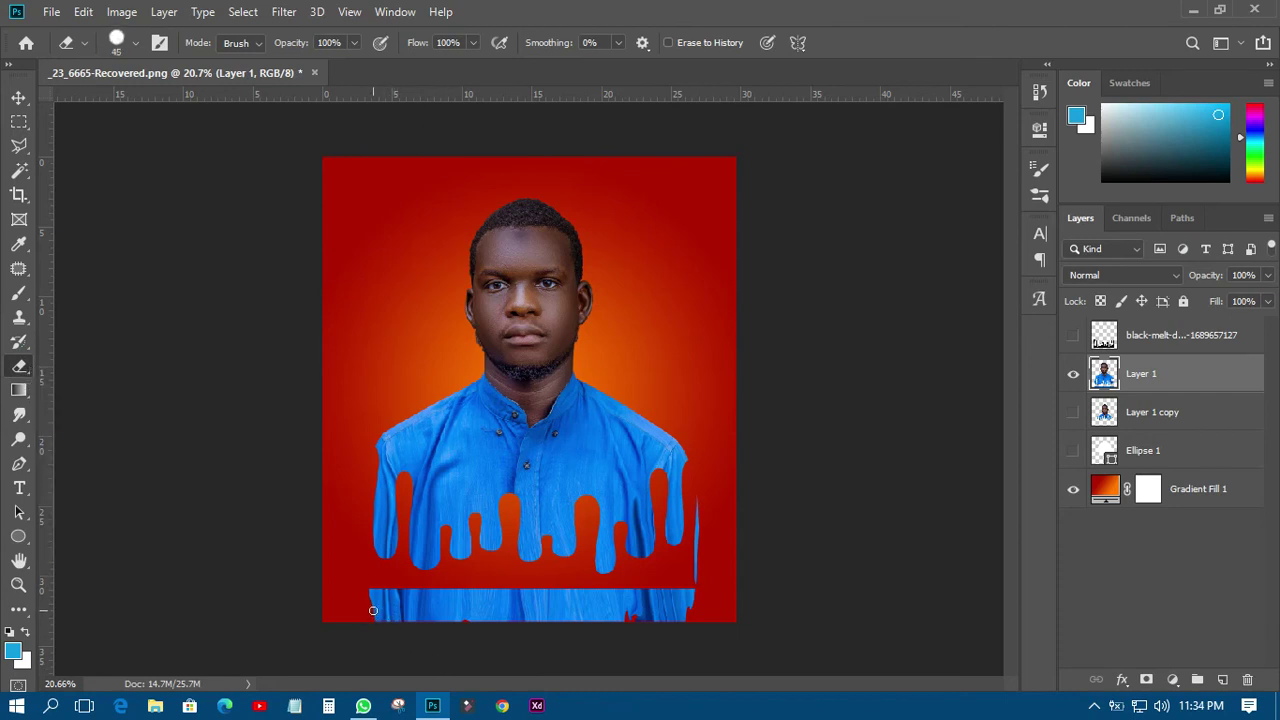
key(bracketright)
key(bracketright)
key(bracketright)
key(bracketright)
key(bracketright)
key(bracketright)
key(bracketright)
key(bracketright)
key(bracketright)
key(bracketright)
key(bracketright)
key(bracketright)
mouse_move(486, 614)
mouse_down()
mouse_move(637, 609)
mouse_move(633, 627)
mouse_move(681, 635)
mouse_move(626, 607)
mouse_move(691, 602)
mouse_move(715, 525)
mouse_move(713, 473)
mouse_move(721, 548)
mouse_up()
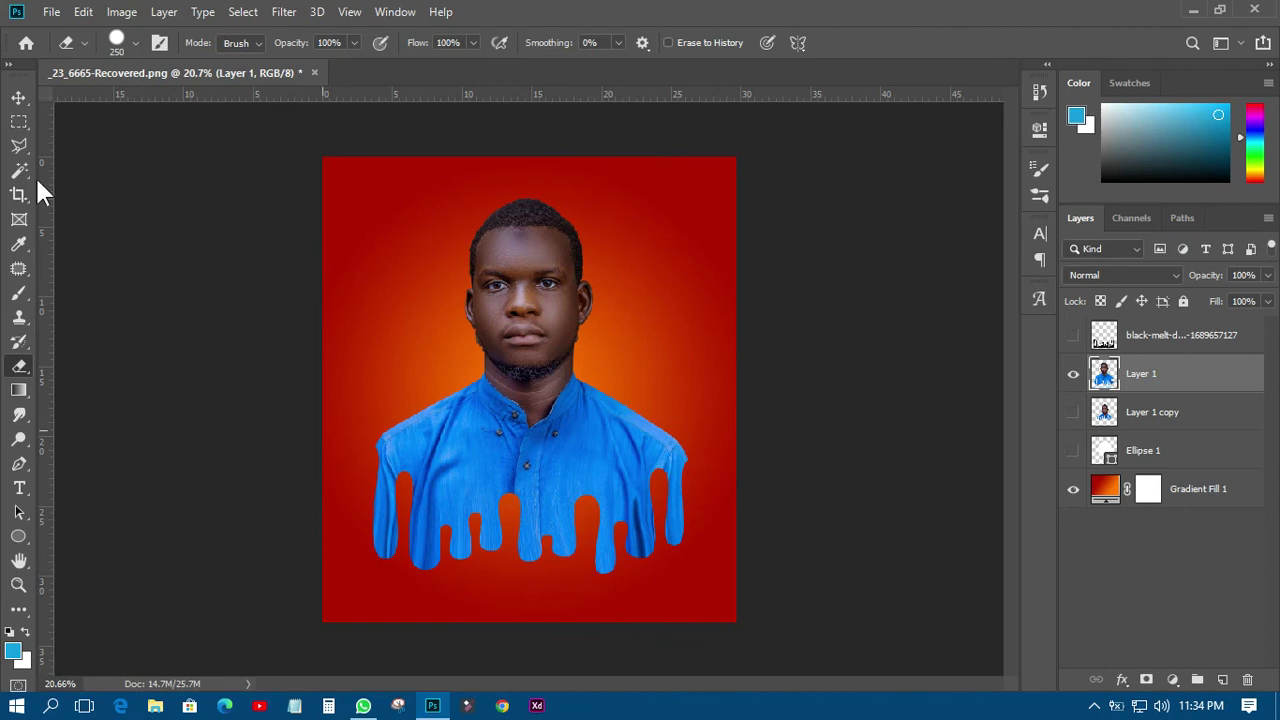
click(18, 98)
mouse_move(548, 313)
mouse_down()
mouse_move(548, 337)
mouse_move(554, 322)
mouse_up()
- Show the white circle and enlarge it with Free Transform
click(1073, 451)
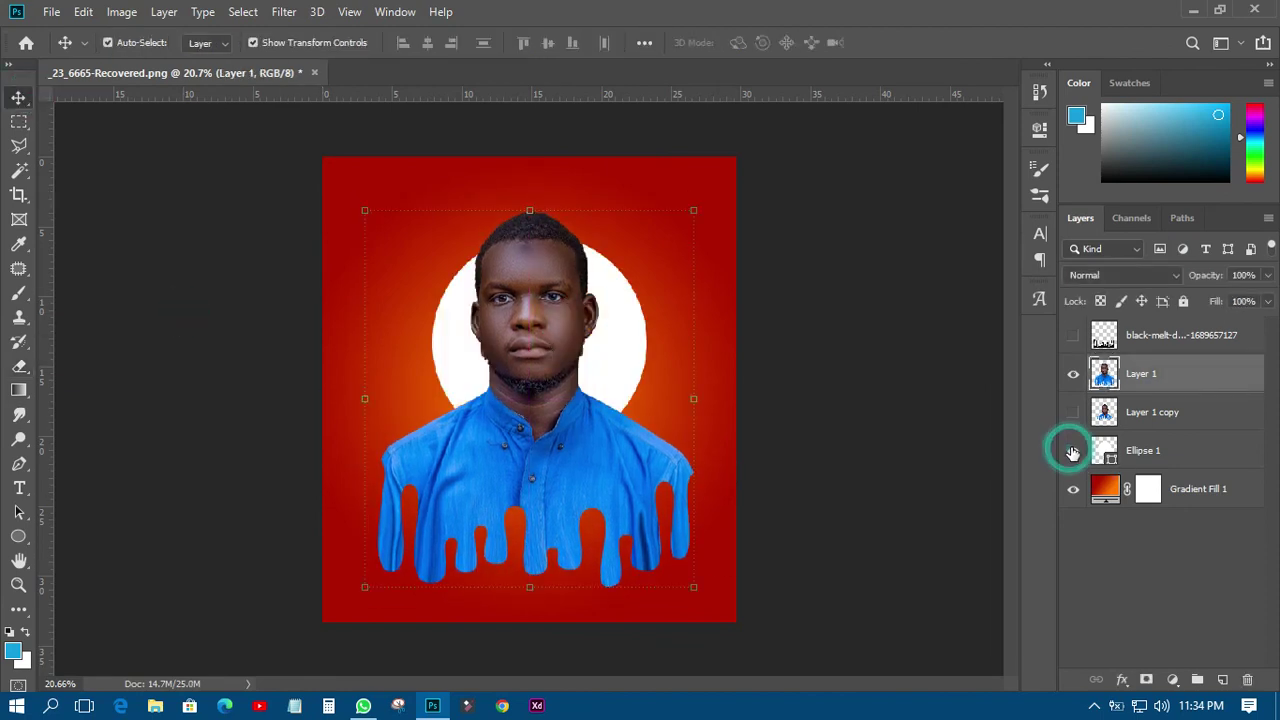
click(623, 315)
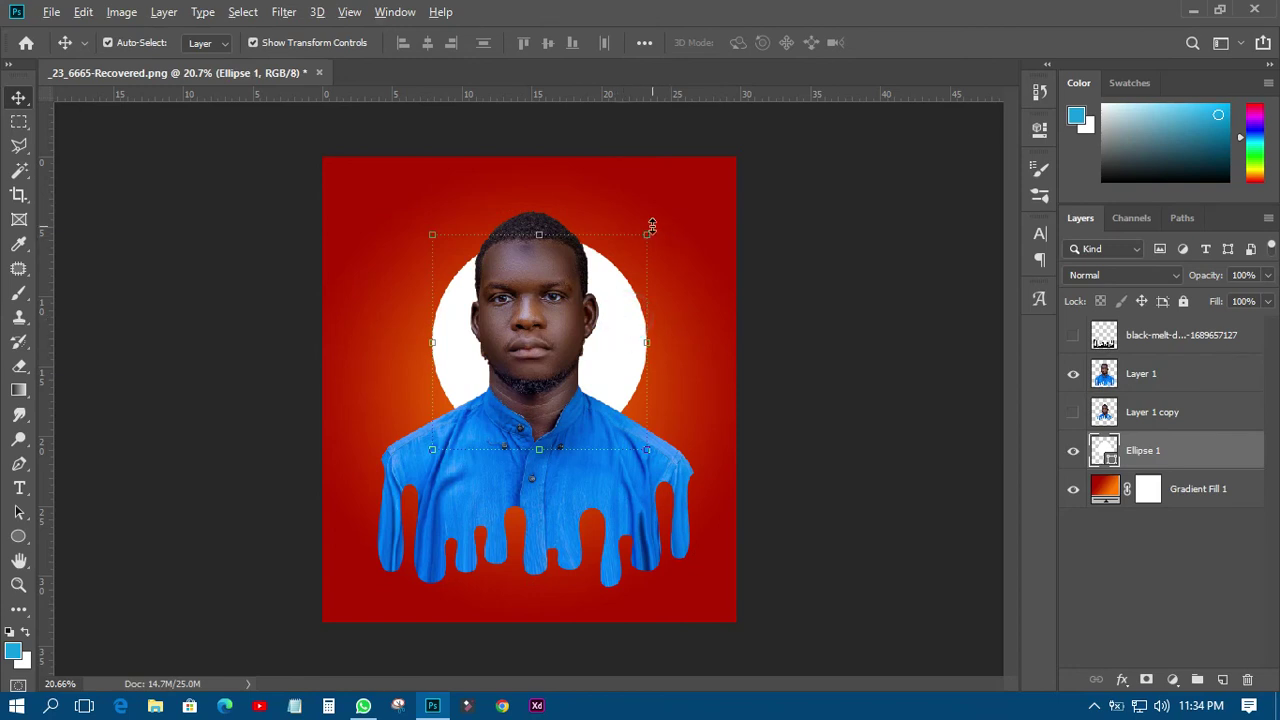
drag(649, 231, 677, 210)
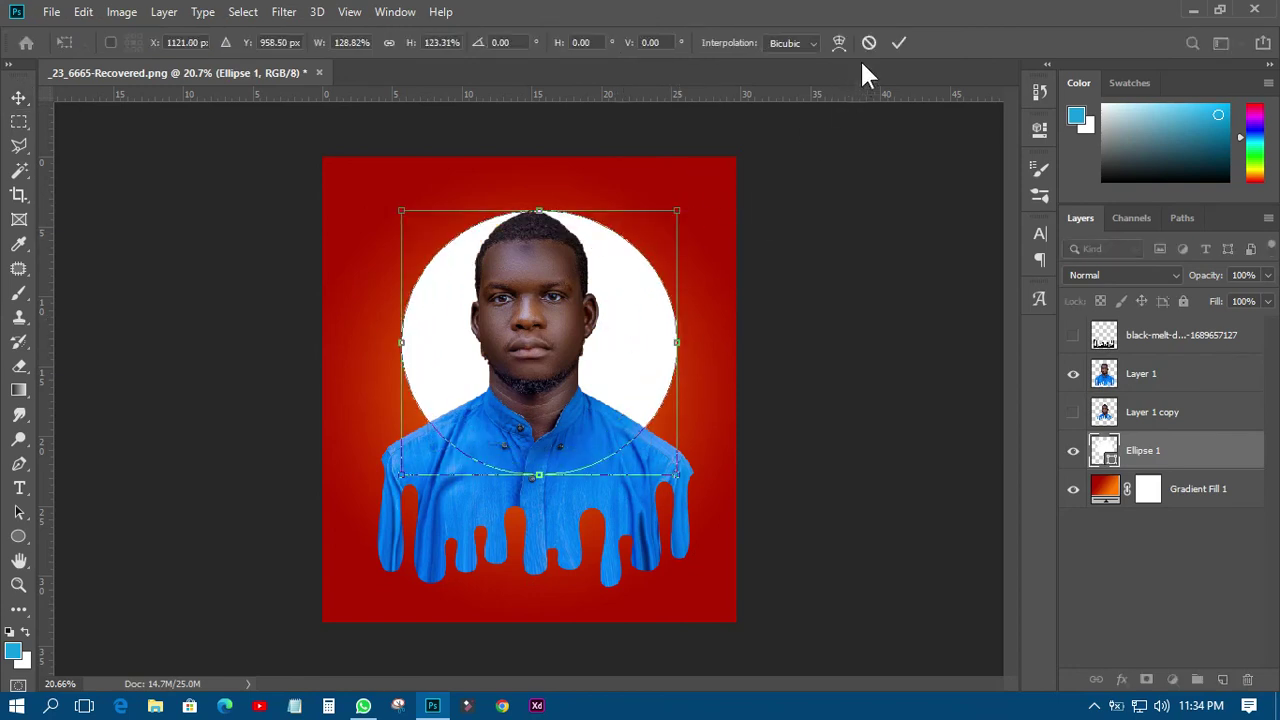
click(868, 43)
drag(649, 231, 676, 206)
click(899, 43)
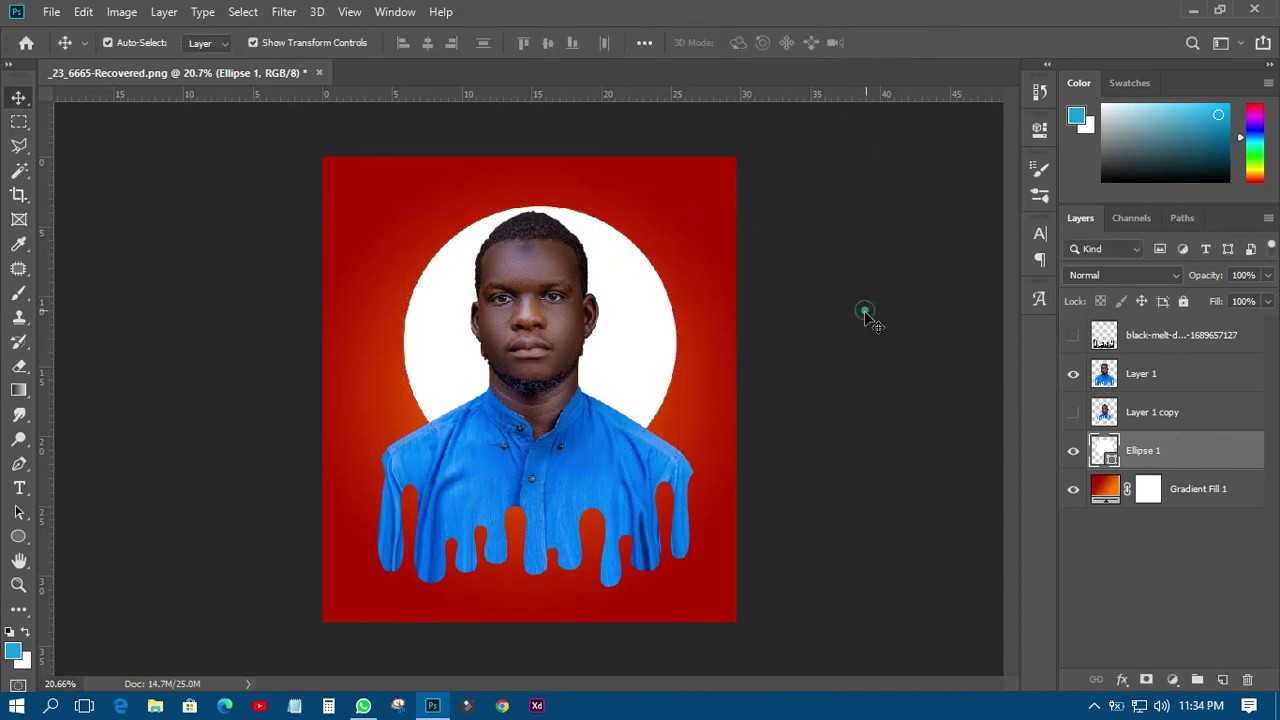
- Hide the white circle, recentre the man, and scale Layer 1 down
drag(580, 338, 580, 338)
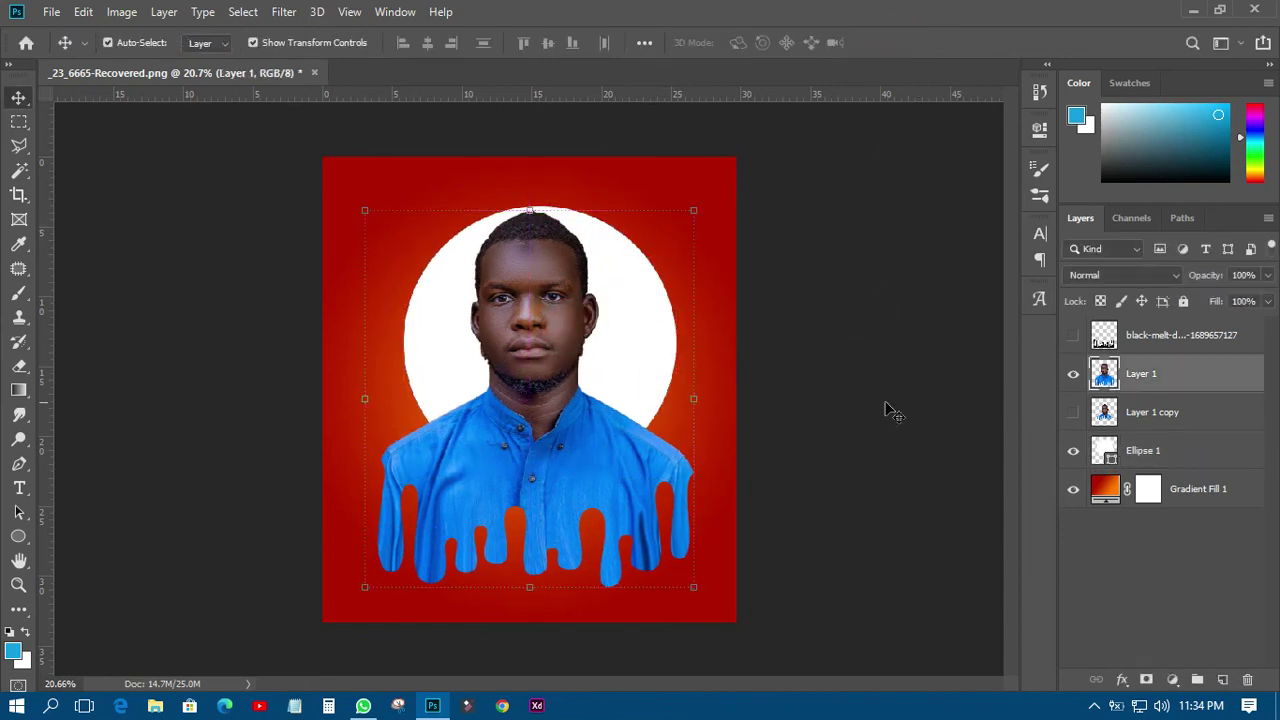
click(880, 380)
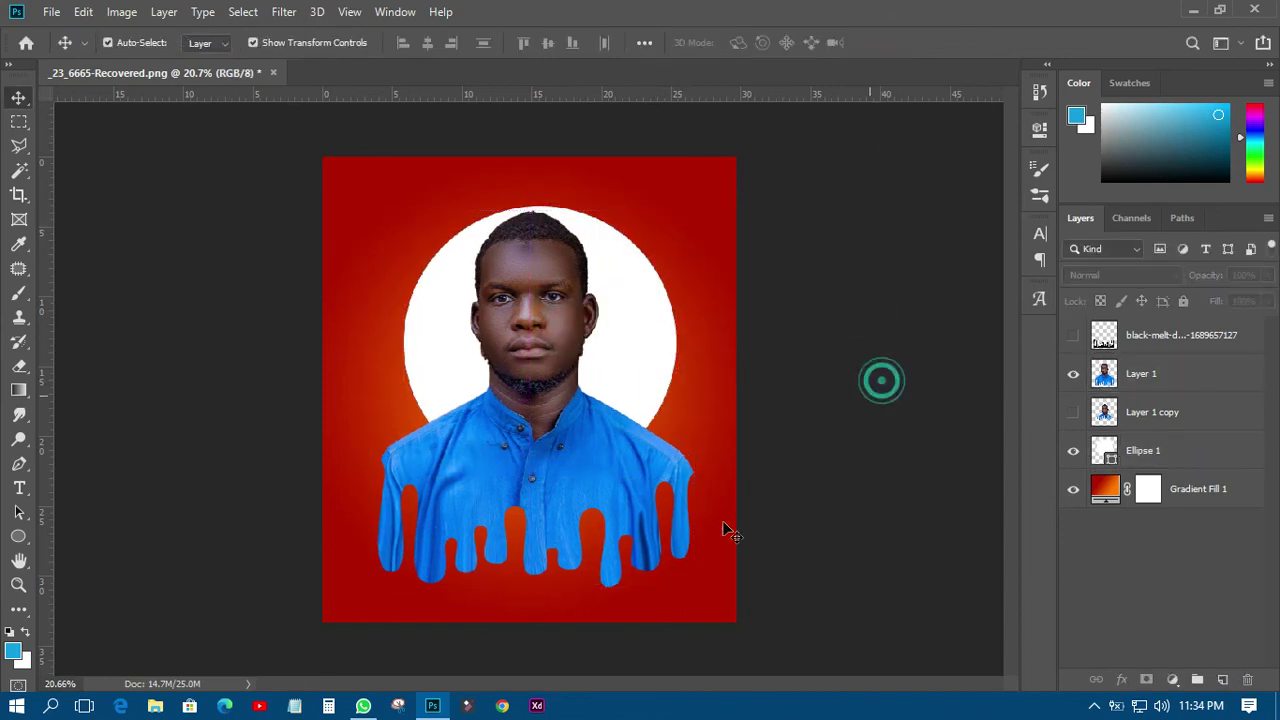
click(1073, 453)
drag(537, 350, 532, 318)
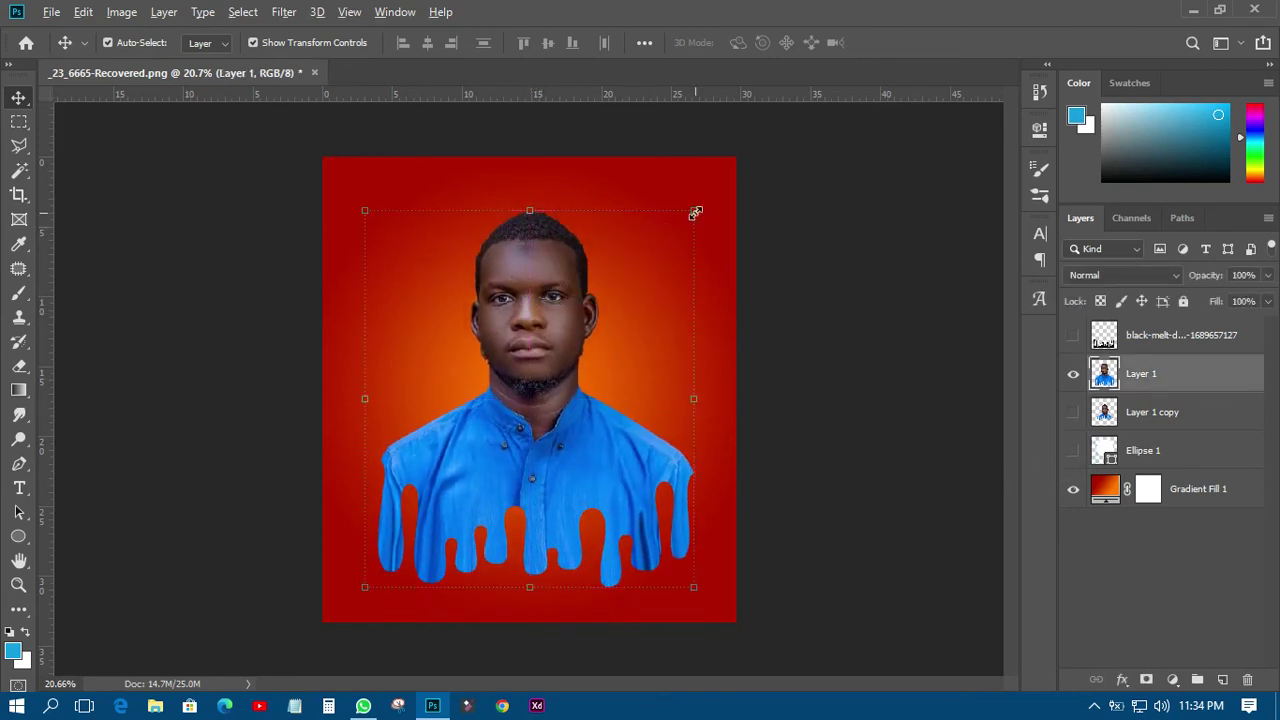
drag(695, 213, 675, 233)
click(900, 43)
click(876, 325)
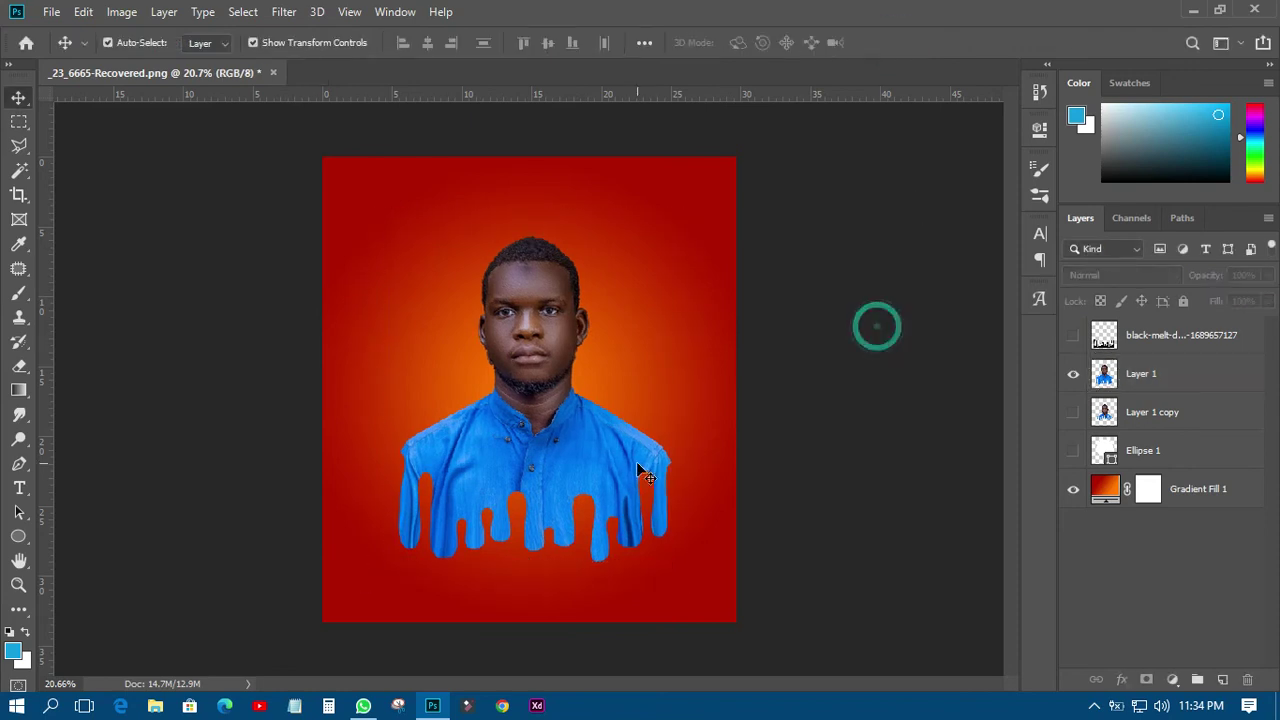
- Save As a new Photoshop file named dd.psd instead of replacing the existing file
scroll(636, 461, up, 4)
scroll(636, 461, down, 3)
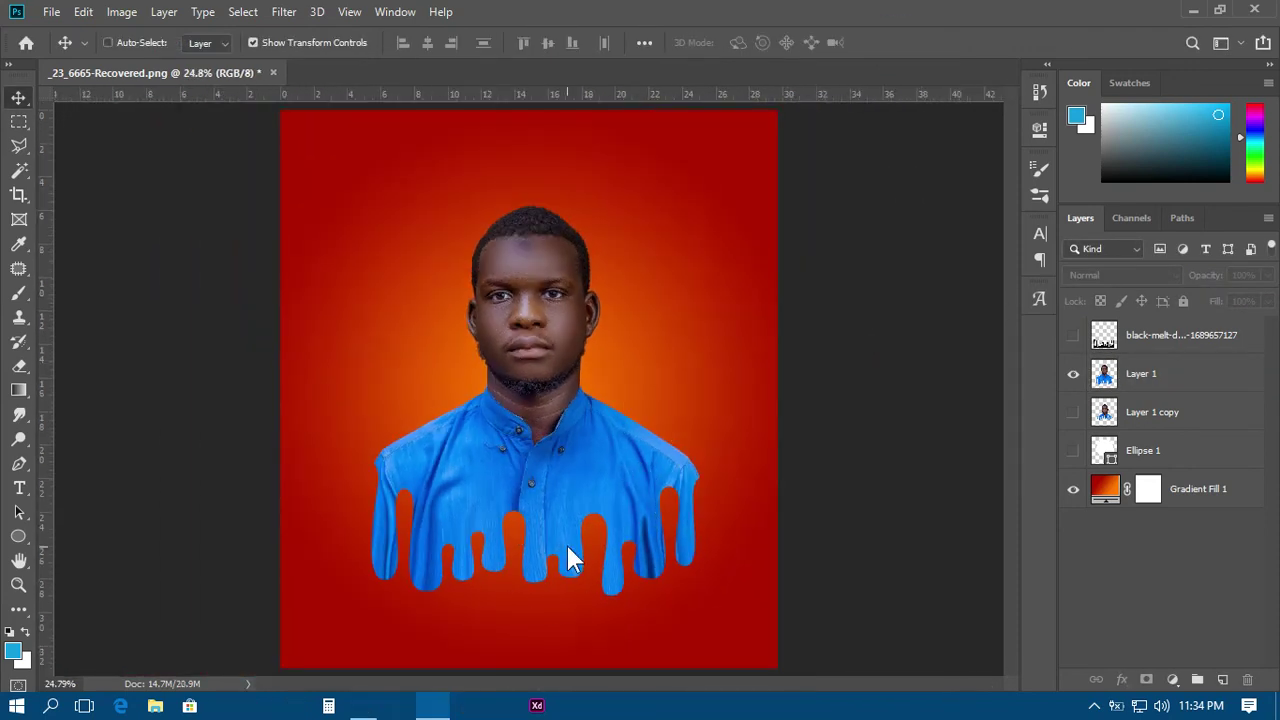
key(ctrl+shift+s)
key(Return)
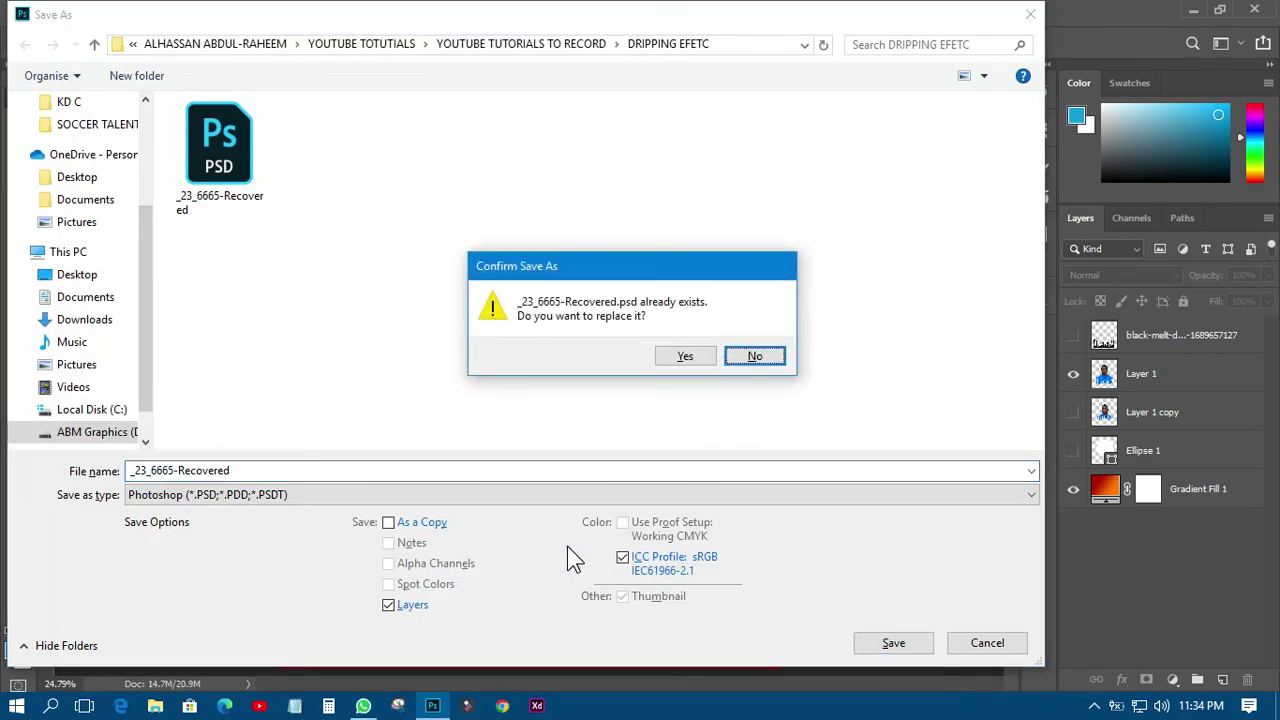
key(Return)
text(dd)
key(Return)
key(Return)
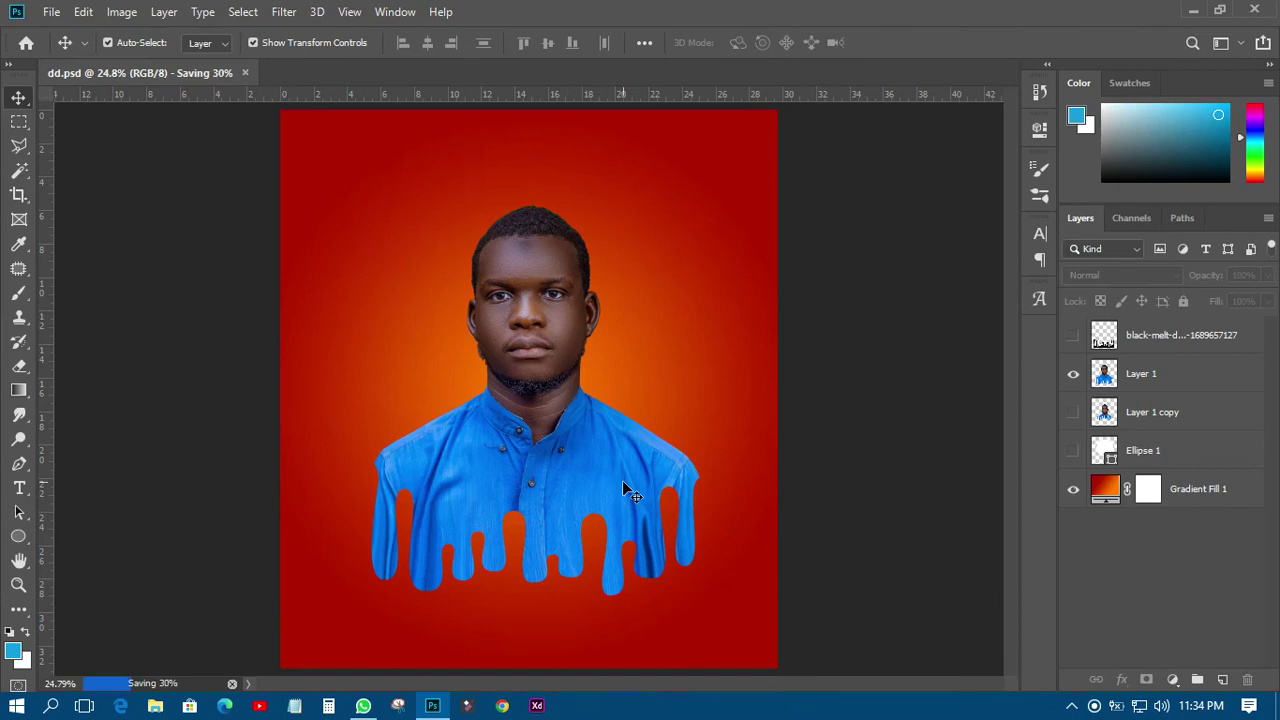